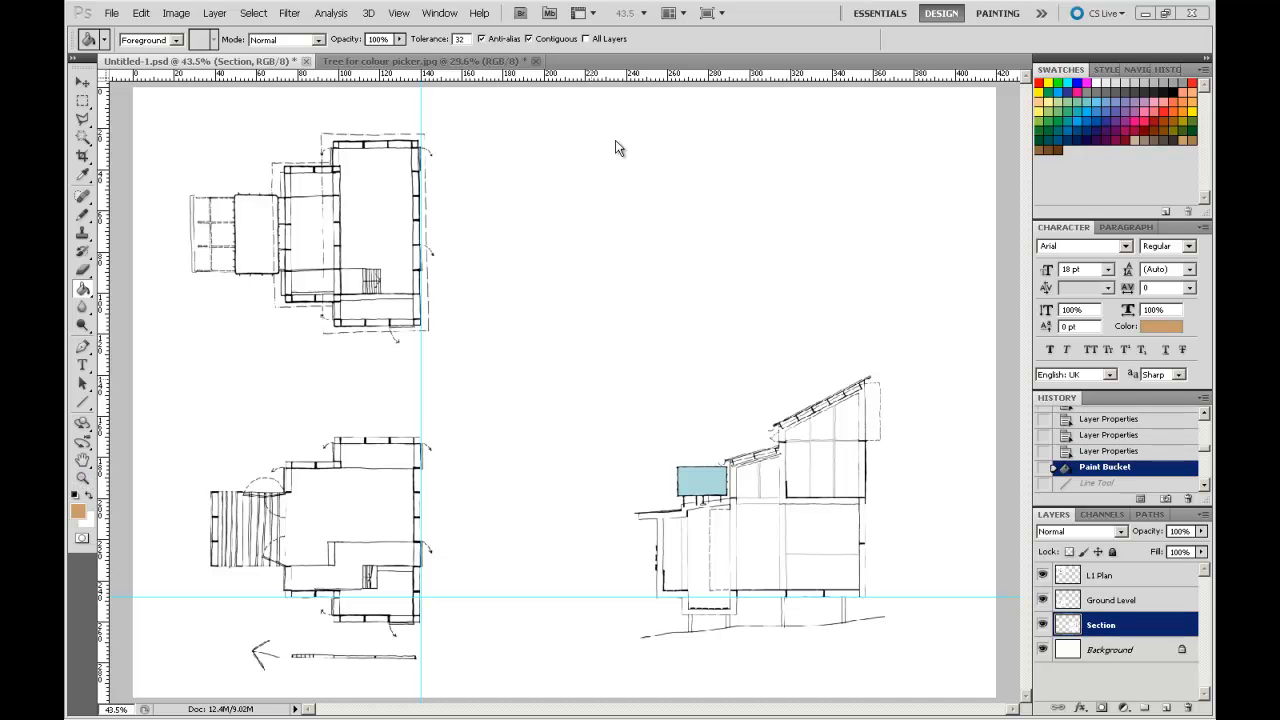
# Try to fill the upper roof lining and wall thickness of the section drawing with tan using the Paint Bucket
pyautogui.click(83, 478)
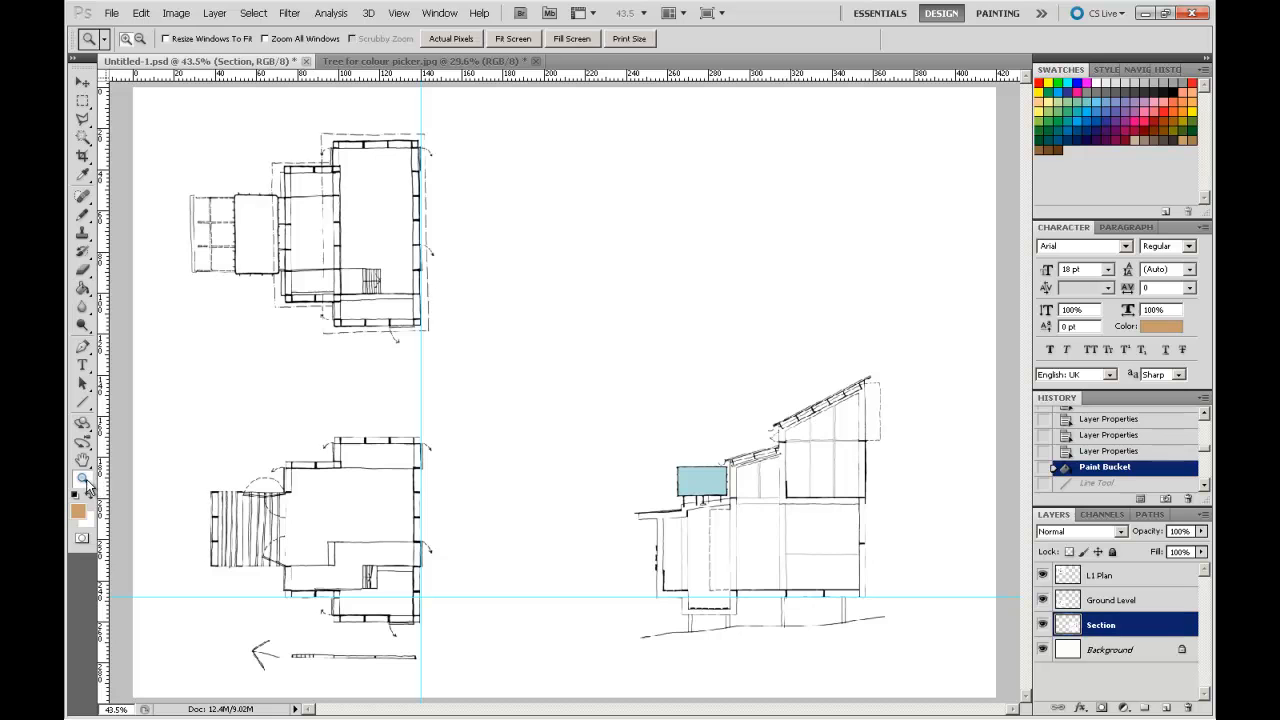
pyautogui.moveTo(626, 342)
pyautogui.mouseDown()
pyautogui.moveTo(935, 652)
pyautogui.moveTo(907, 661)
pyautogui.mouseUp()
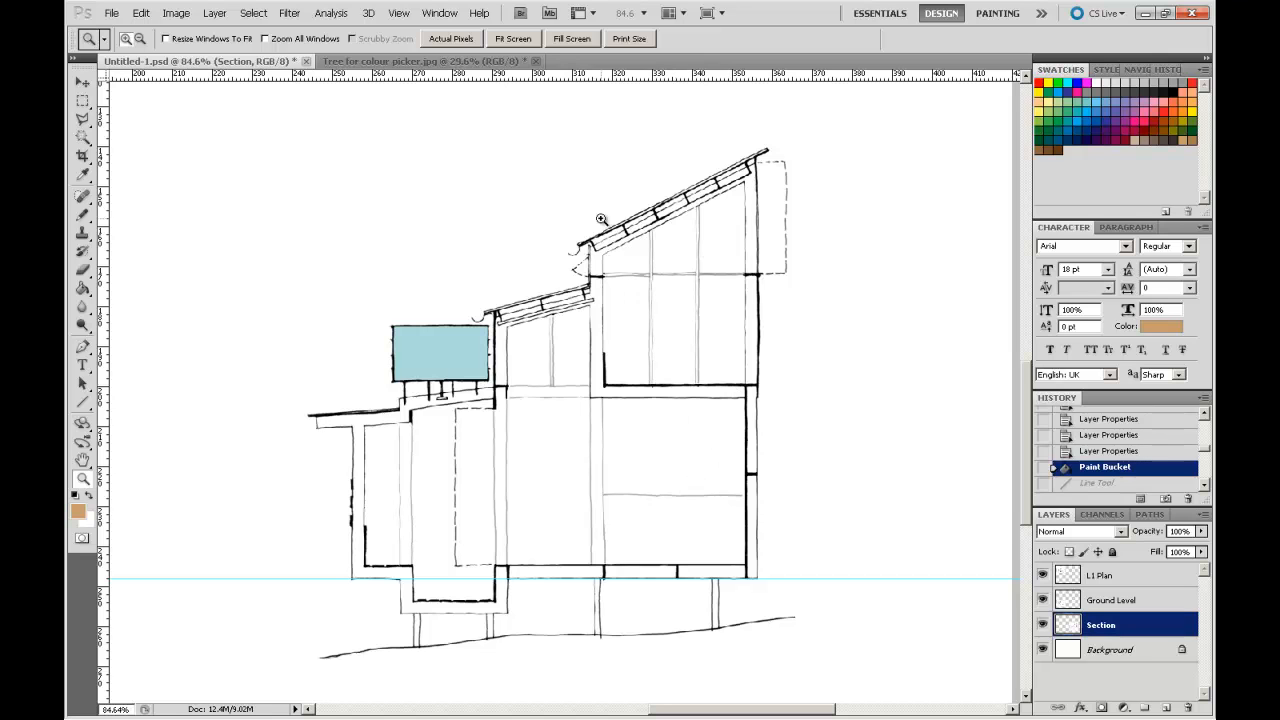
pyautogui.moveTo(558, 130); pyautogui.dragTo(840, 424)
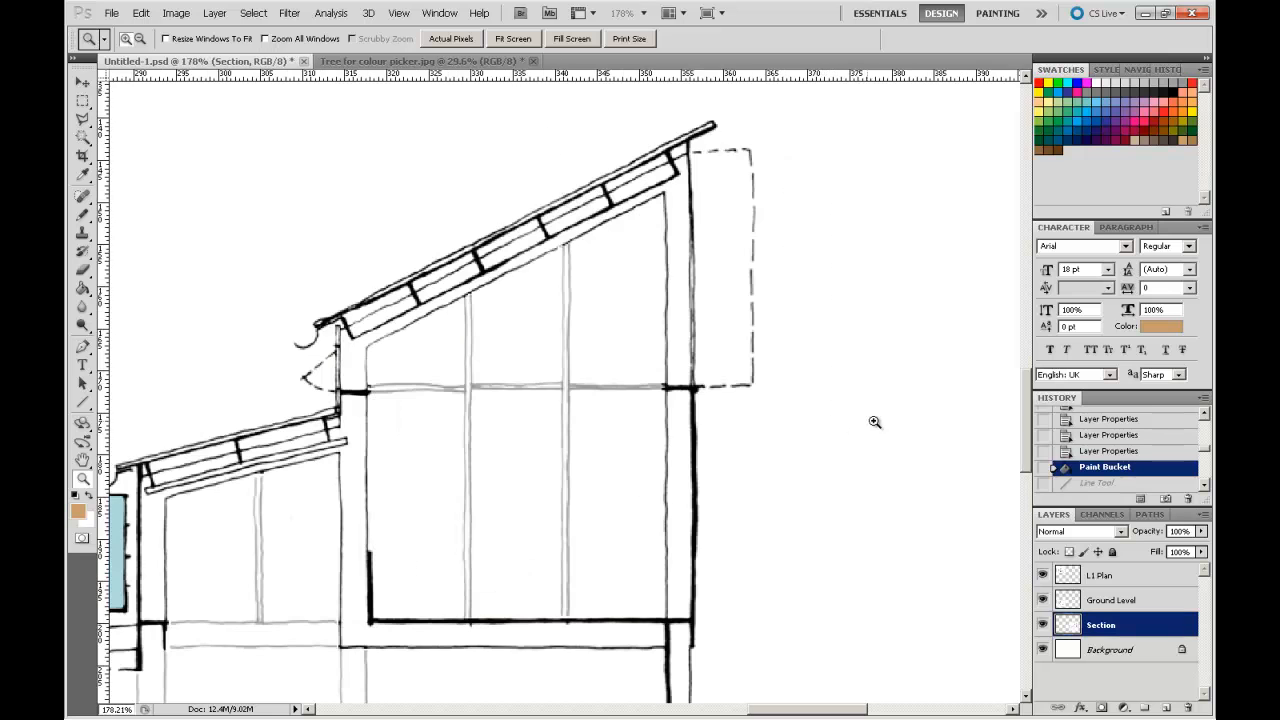
pyautogui.click(83, 175)
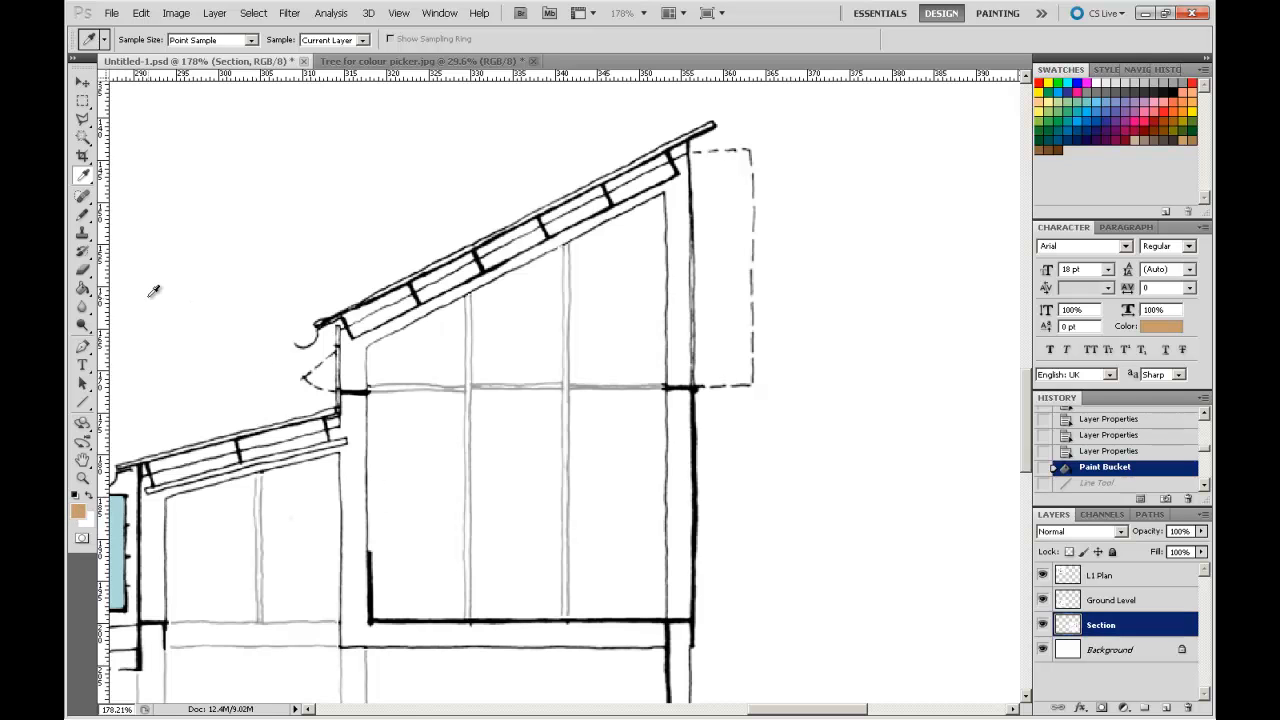
pyautogui.moveTo(83, 288)
pyautogui.mouseDown()
pyautogui.moveTo(137, 291)
pyautogui.moveTo(148, 309)
pyautogui.mouseUp()
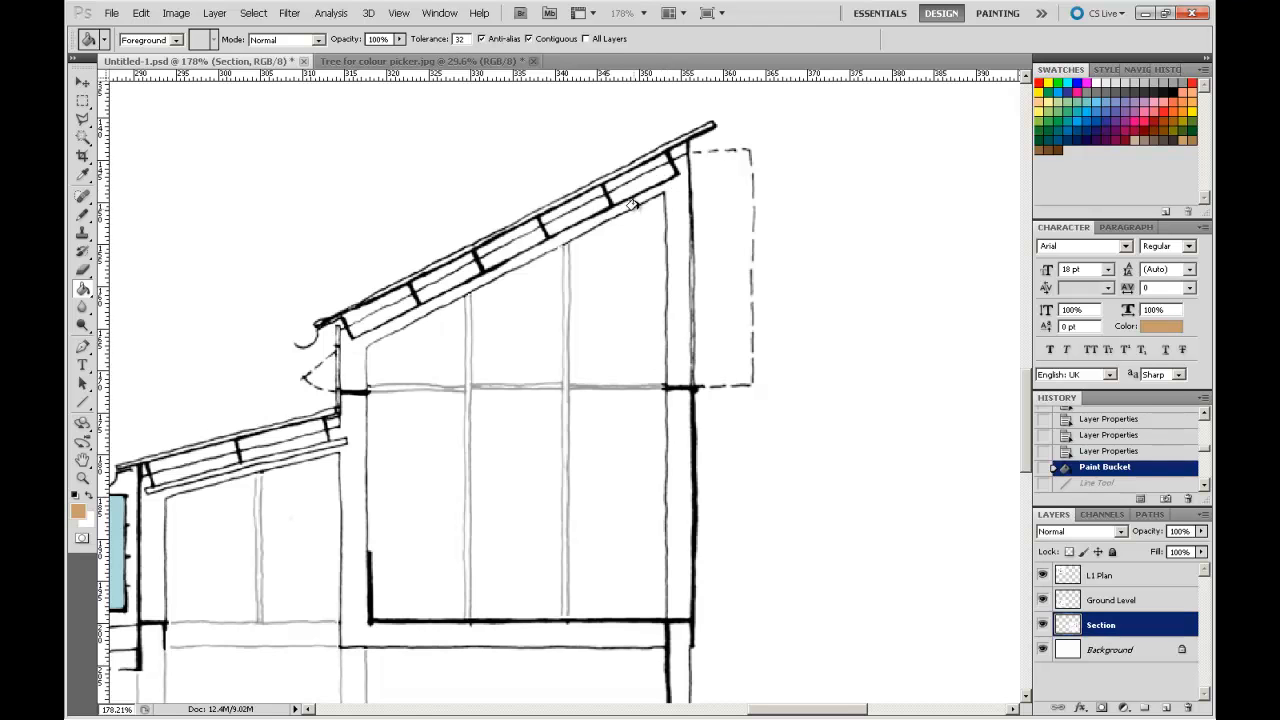
pyautogui.click(343, 366)
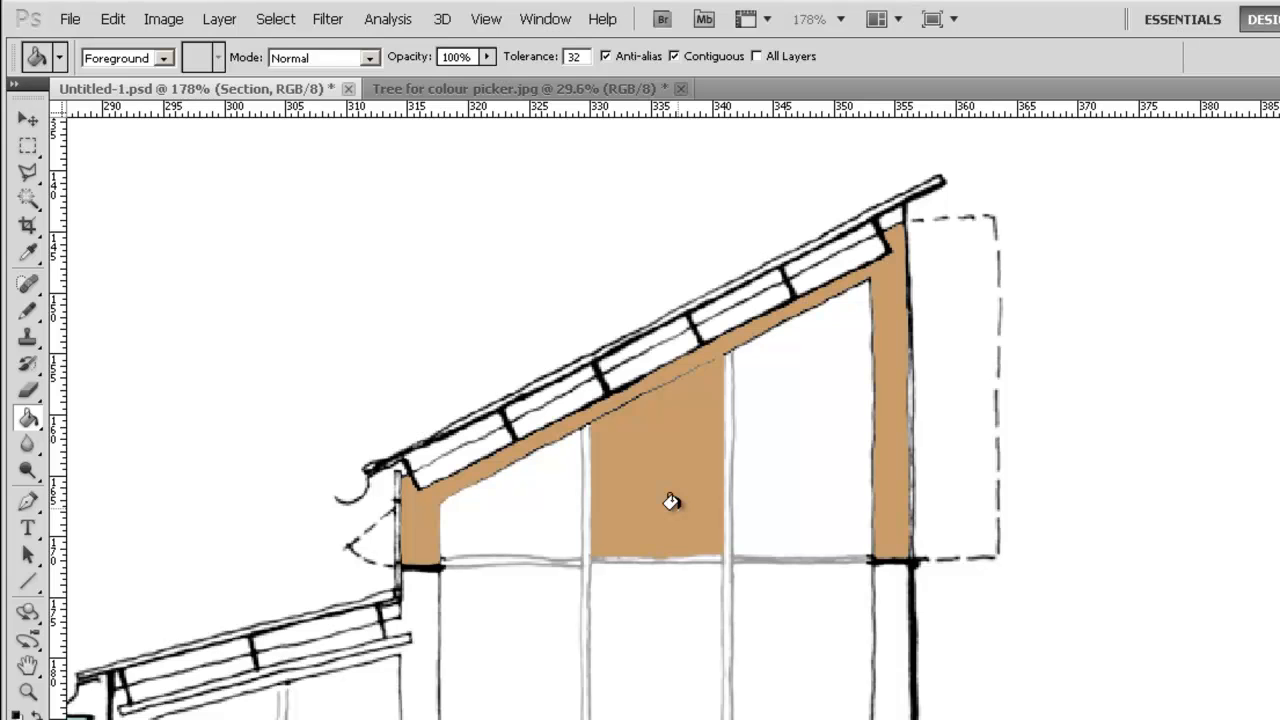
pyautogui.hotkey('ctrl', 'z')
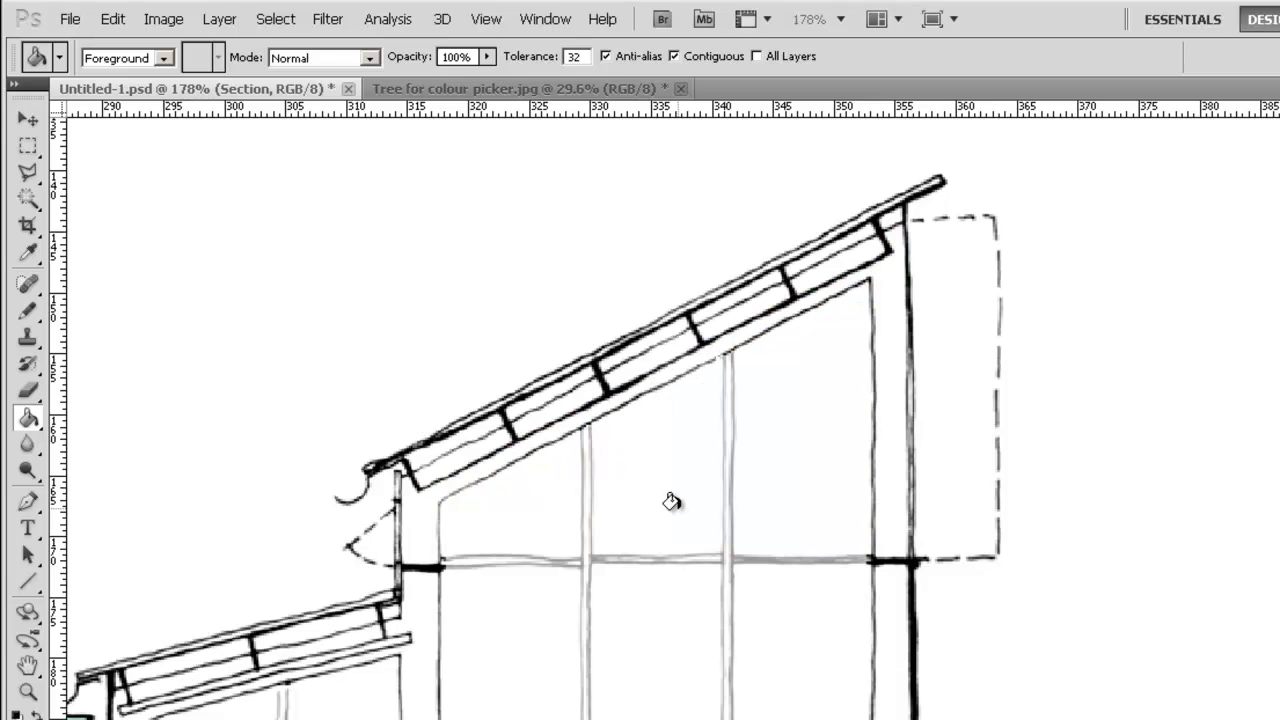
# Set the Pencil brush size to 1 px and mark the gap in the line beneath the upper roof
pyautogui.click(27, 691)
pyautogui.moveTo(534, 277); pyautogui.dragTo(808, 505)
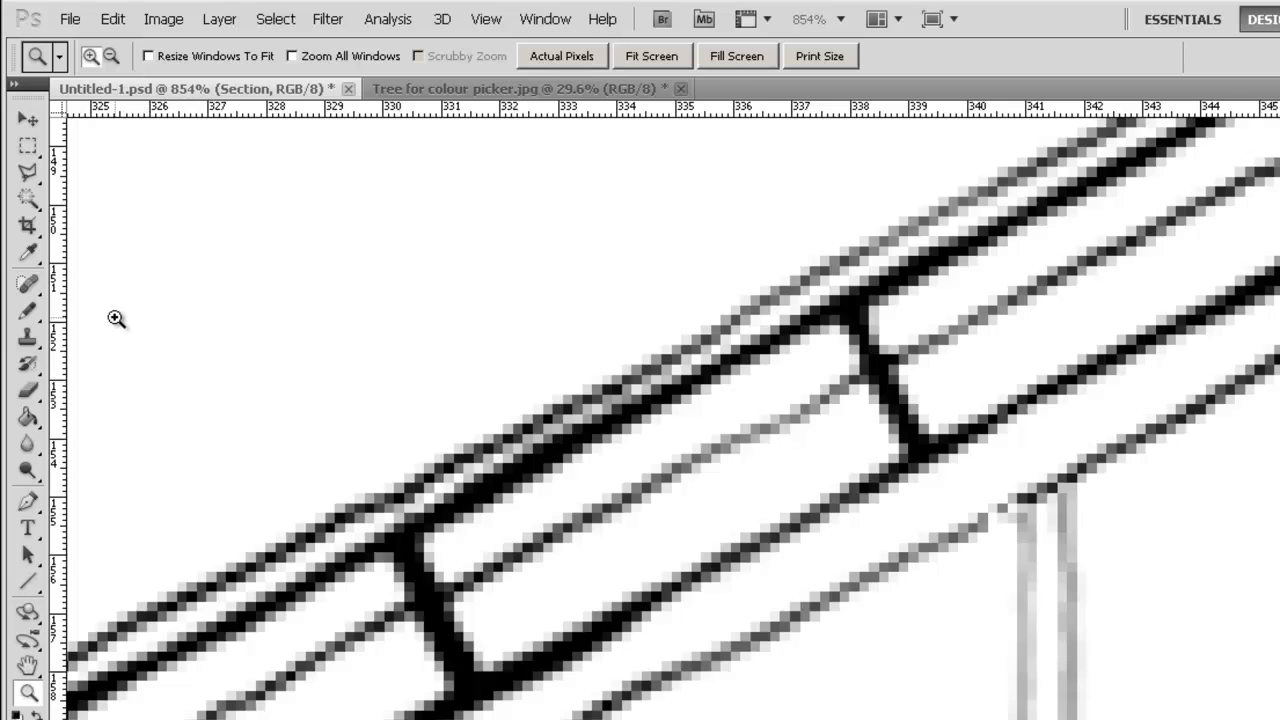
pyautogui.click(28, 317)
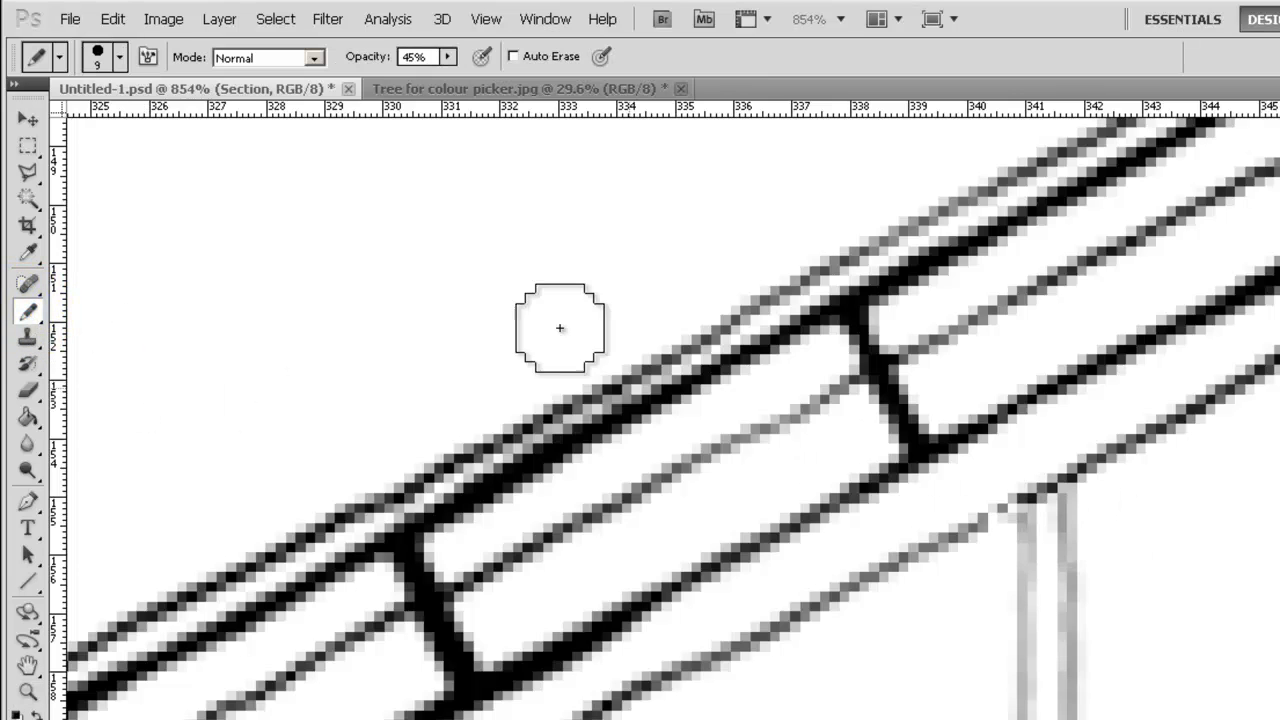
pyautogui.click(120, 57)
pyautogui.moveTo(44, 122); pyautogui.dragTo(40, 121)
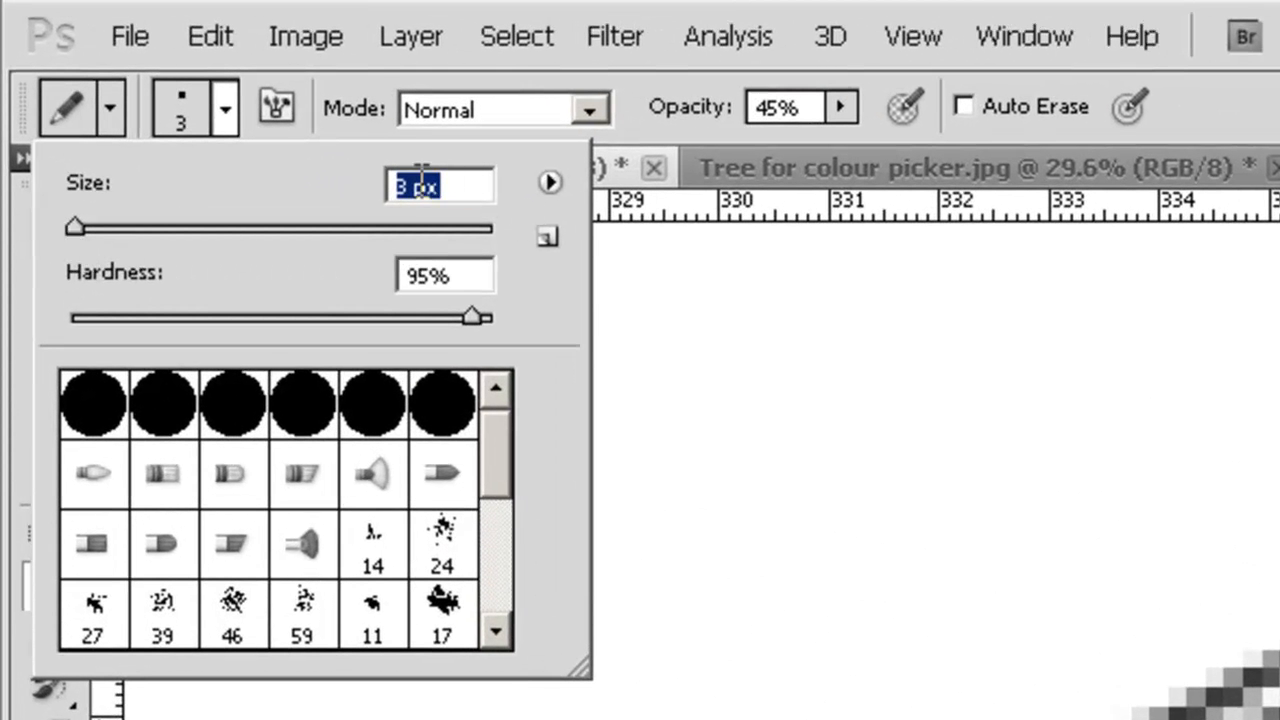
pyautogui.click(411, 186)
pyautogui.moveTo(406, 186); pyautogui.dragTo(394, 186)
pyautogui.write('1')
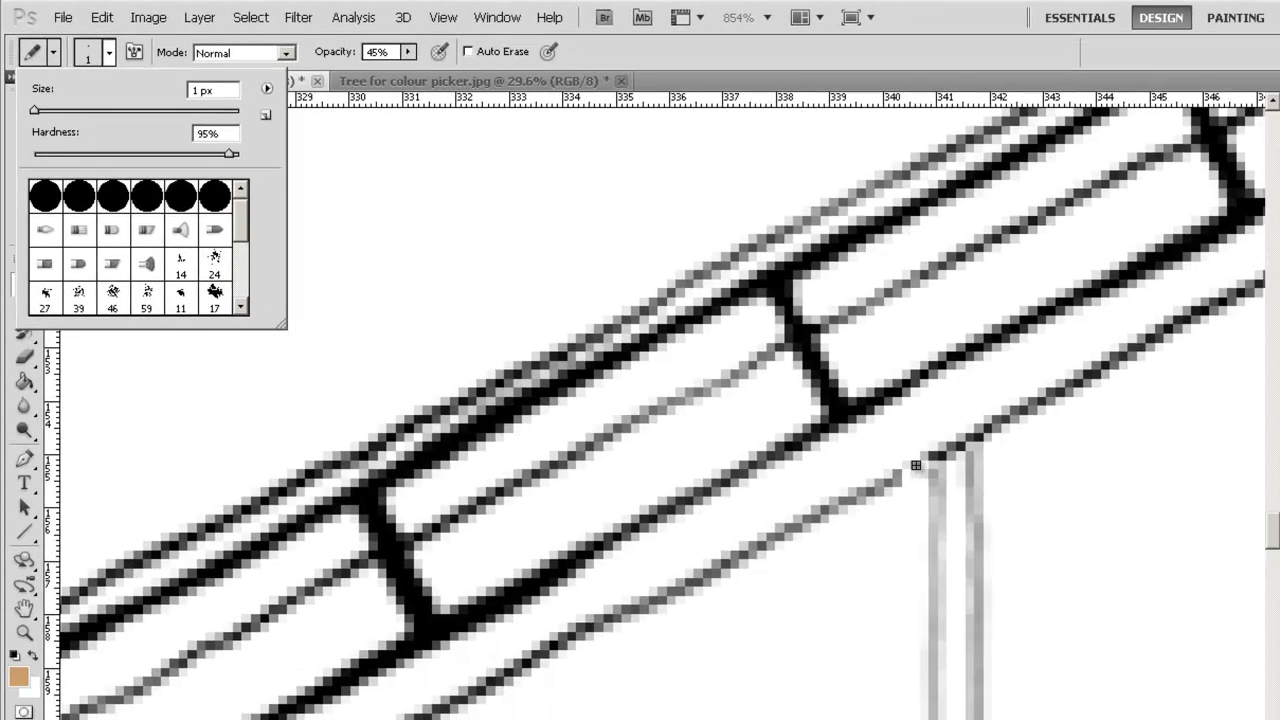
pyautogui.click(915, 465)
pyautogui.click(914, 465)
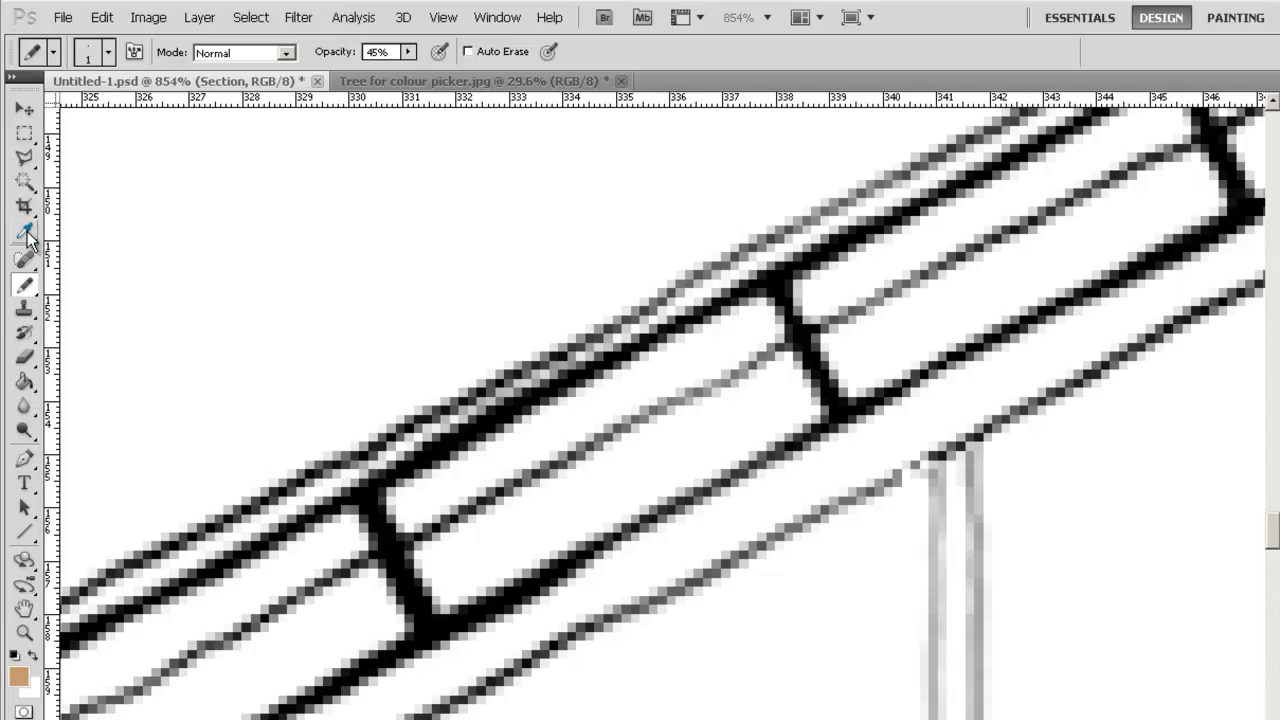
# Sample the dark line colour of the roof drawing as the foreground colour, using the Point Sample size
pyautogui.click(24, 231)
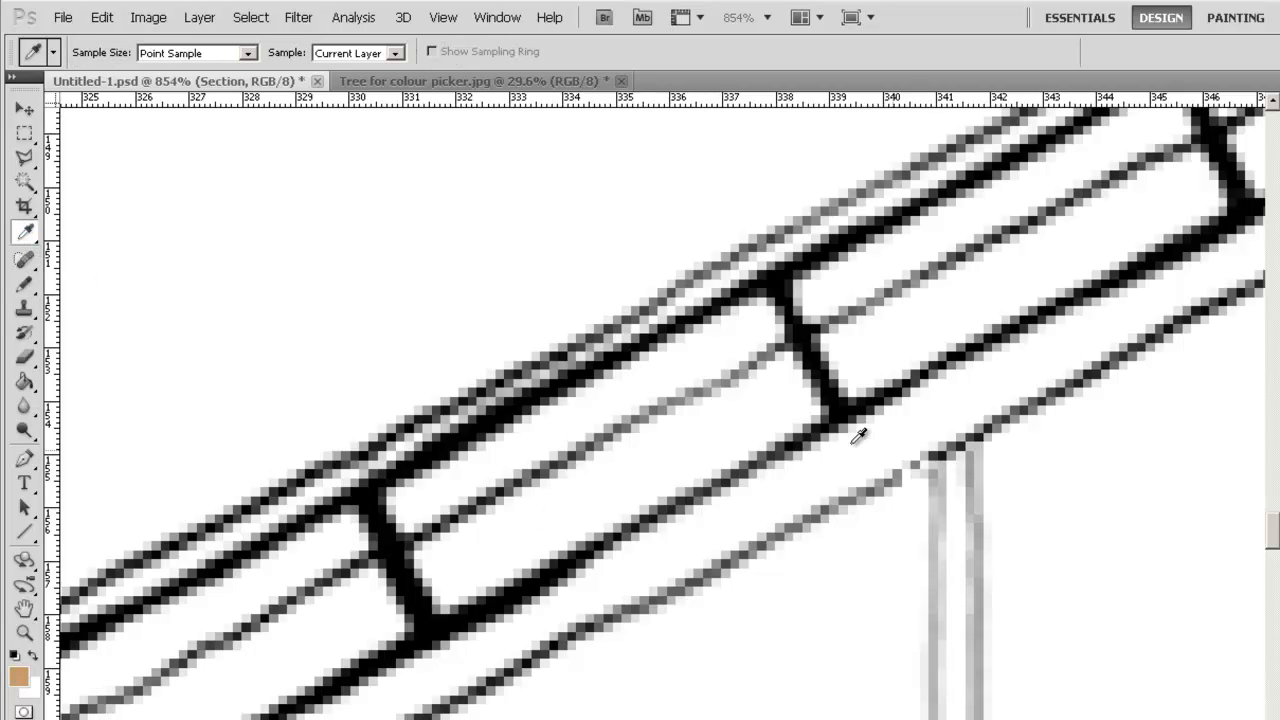
pyautogui.click(243, 53)
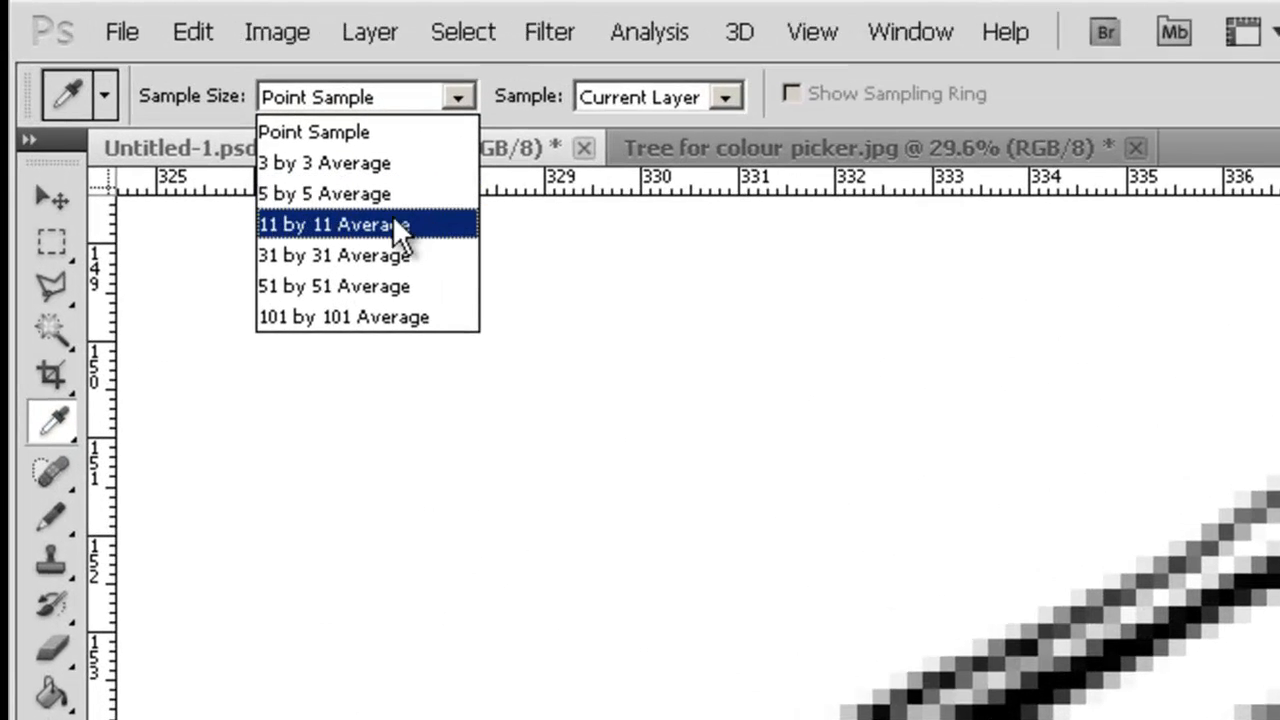
pyautogui.click(369, 134)
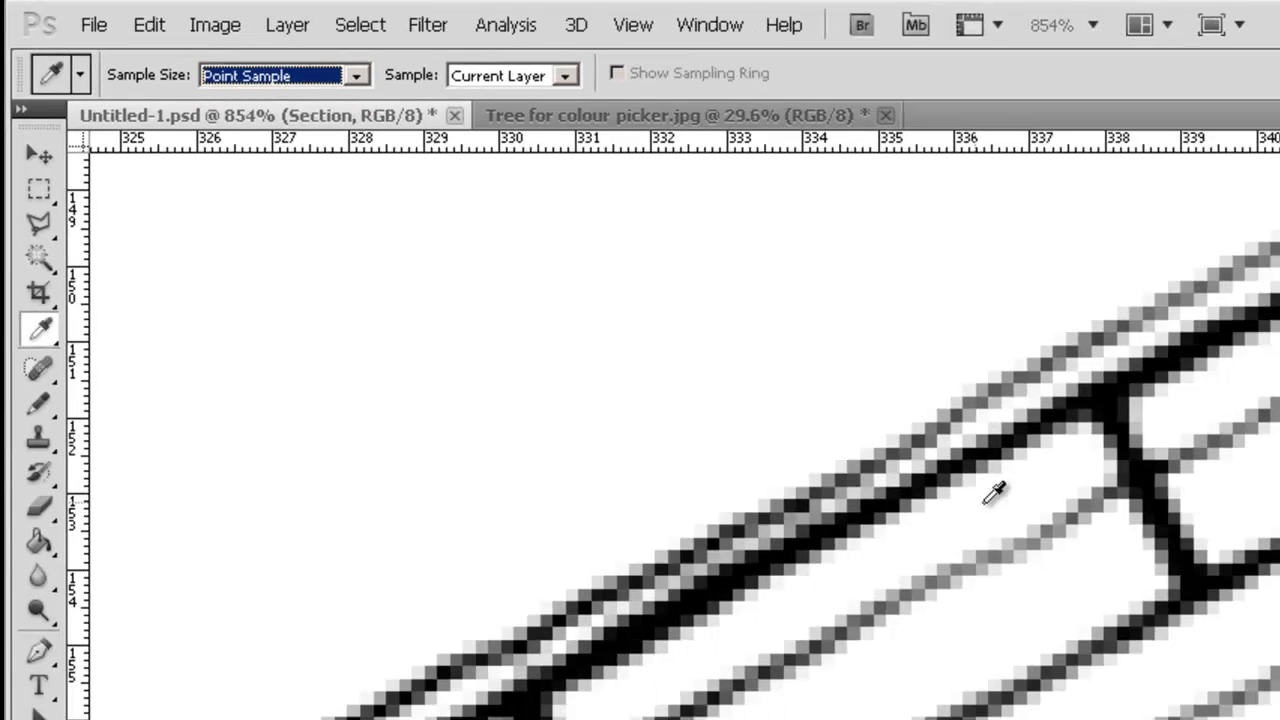
pyautogui.click(956, 440)
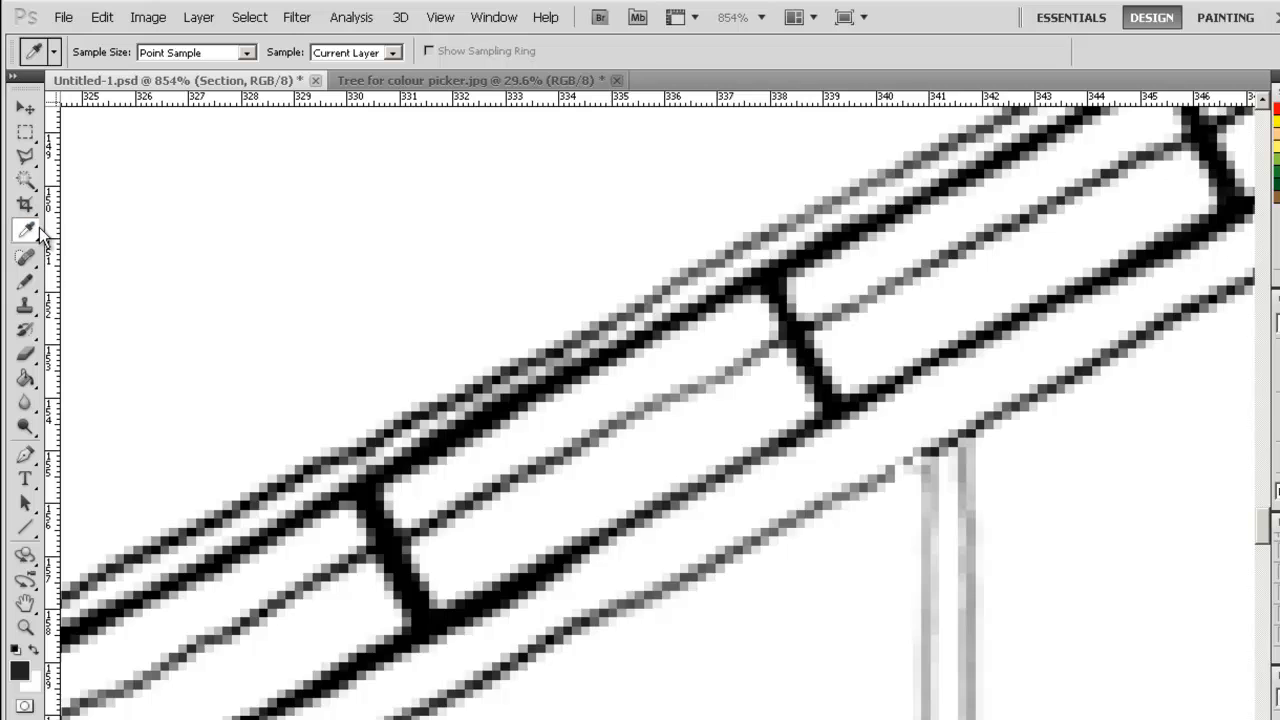
# Close the gap in the lower roof lining line with pencil strokes and darken the line's faint stretches
pyautogui.click(25, 281)
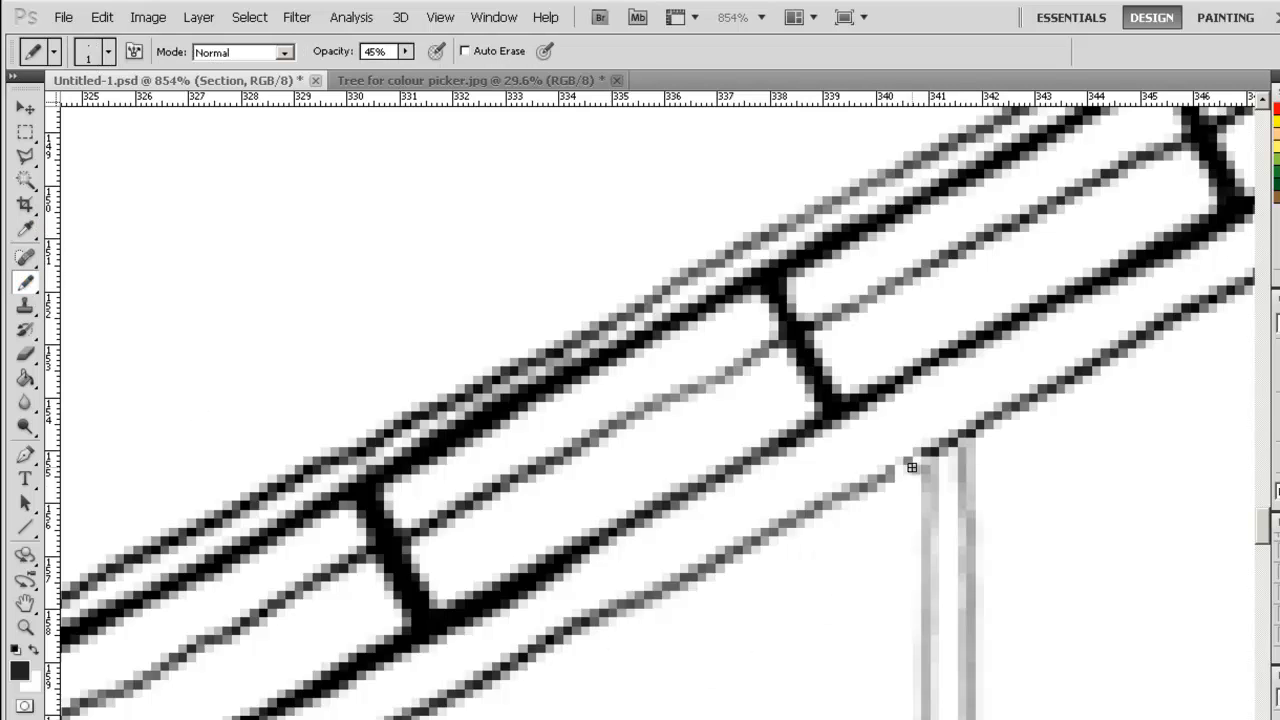
pyautogui.moveTo(876, 476); pyautogui.dragTo(920, 455)
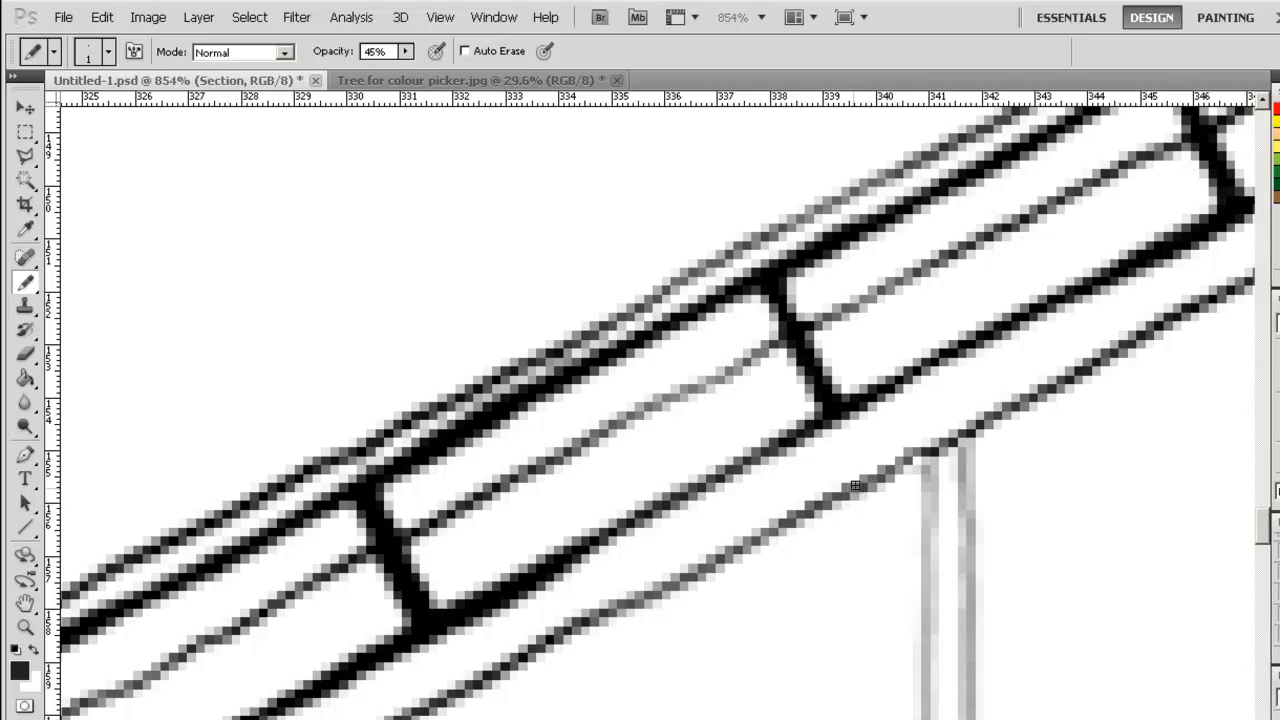
pyautogui.moveTo(884, 474); pyautogui.dragTo(922, 453)
pyautogui.moveTo(730, 556); pyautogui.dragTo(792, 522)
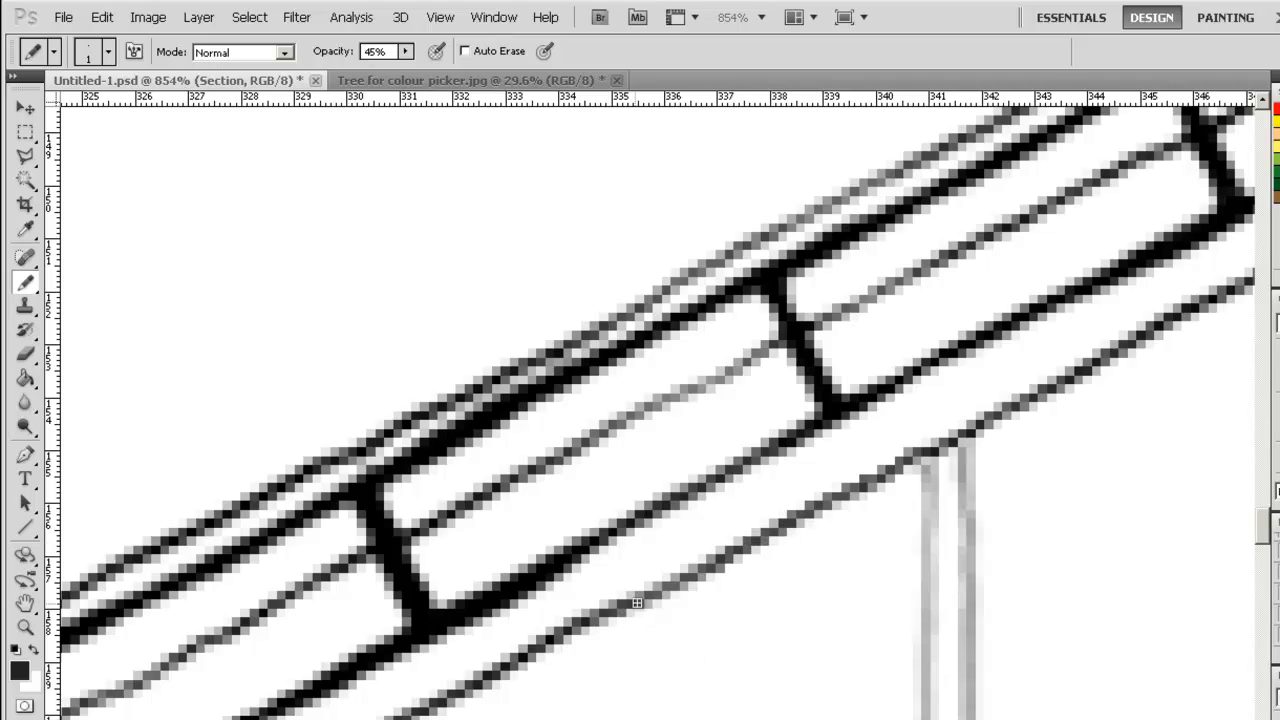
pyautogui.moveTo(645, 600); pyautogui.dragTo(692, 580)
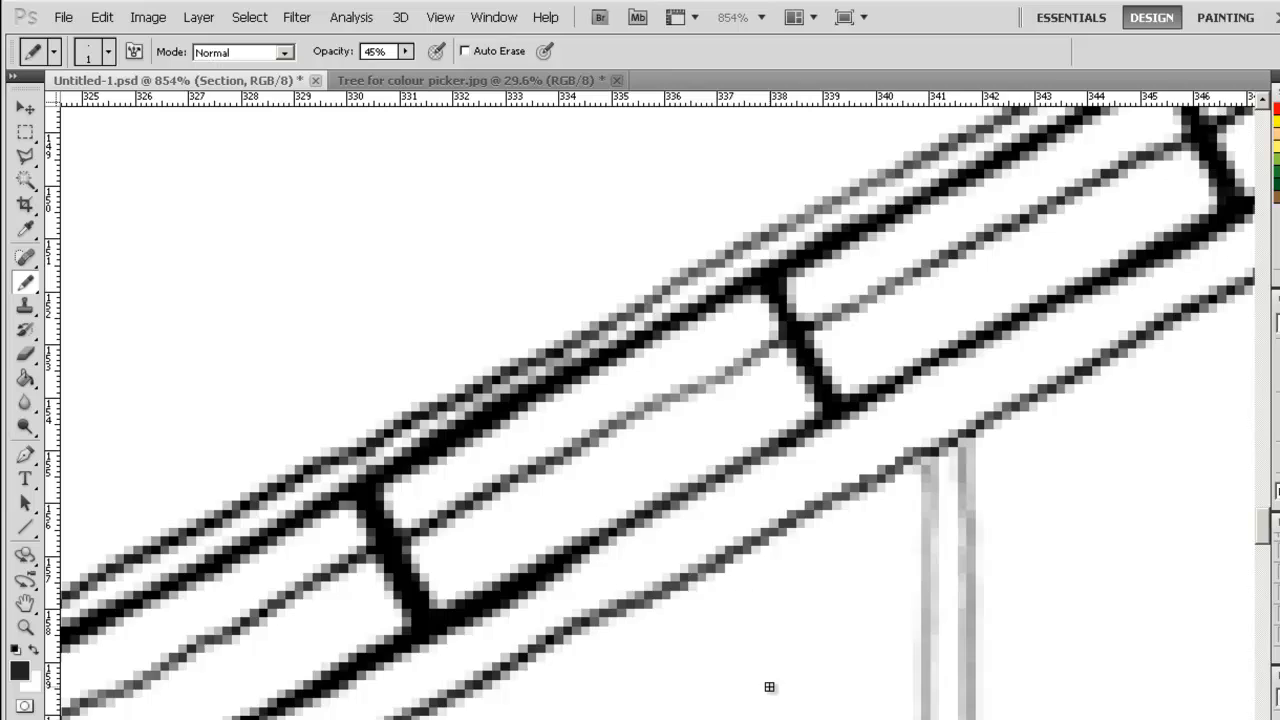
# Fill the strip beneath the upper roof and the adjoining wall thicknesses with the tan swatch colour
pyautogui.hotkey('ctrl', '-')
pyautogui.hotkey('ctrl', '-')
pyautogui.hotkey('ctrl', '-')
pyautogui.hotkey('ctrl', '-')
pyautogui.hotkey('ctrl', '-')
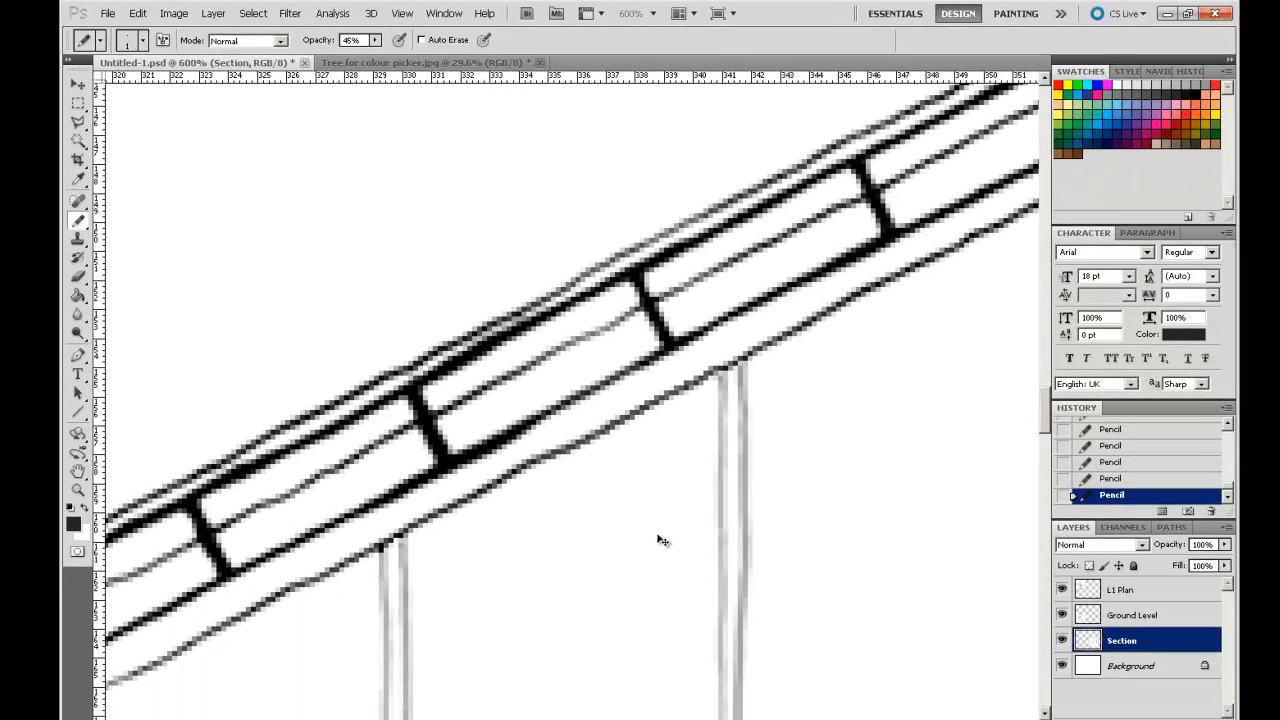
pyautogui.hotkey('ctrl', '-')
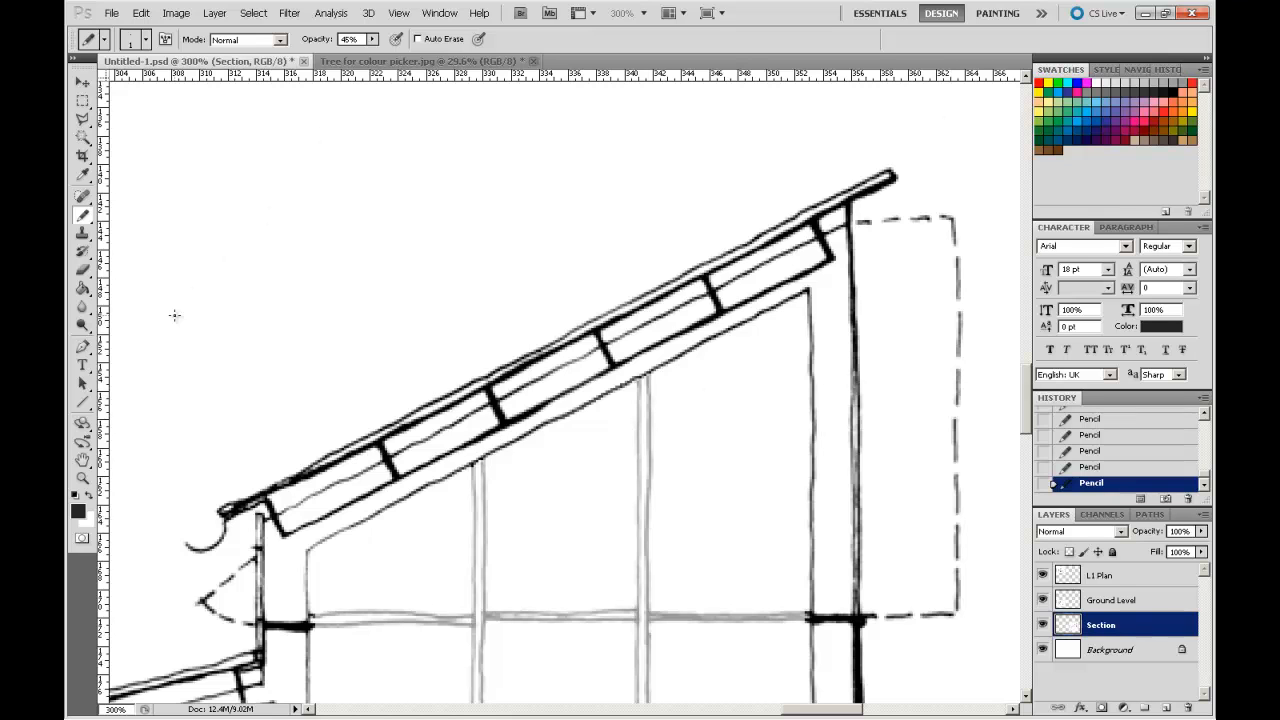
pyautogui.click(1181, 141)
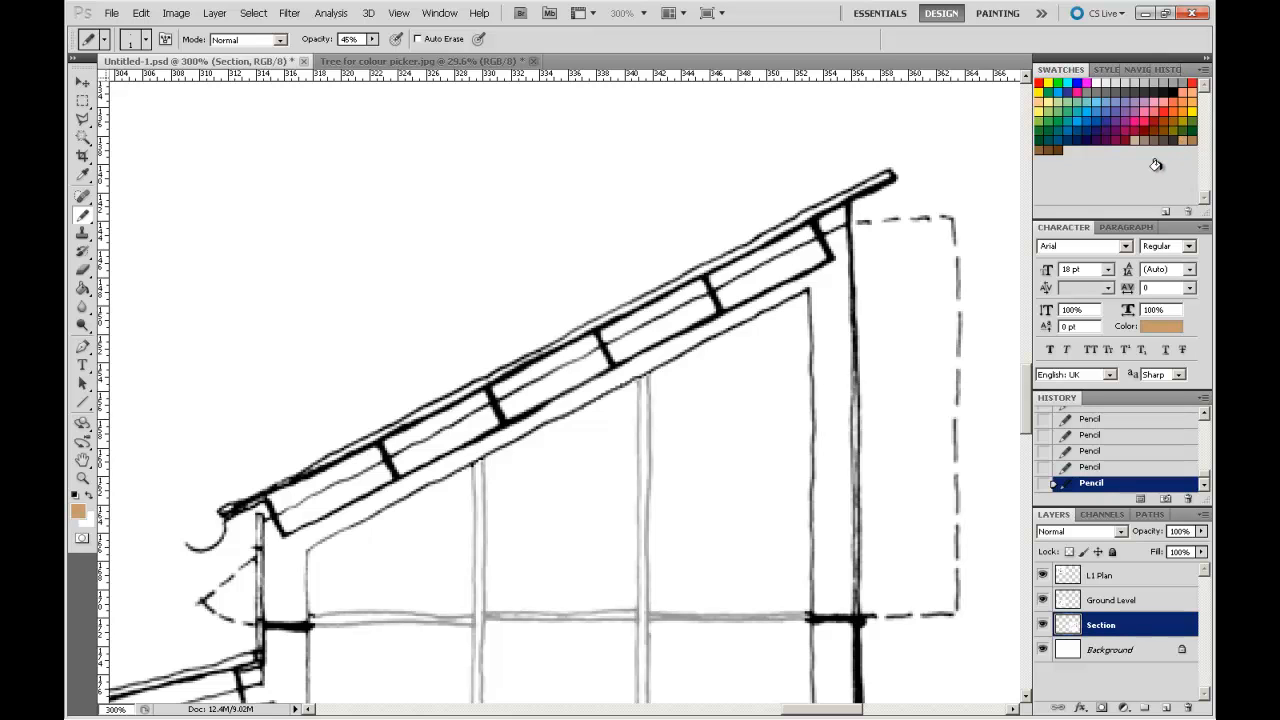
pyautogui.click(83, 289)
pyautogui.click(286, 576)
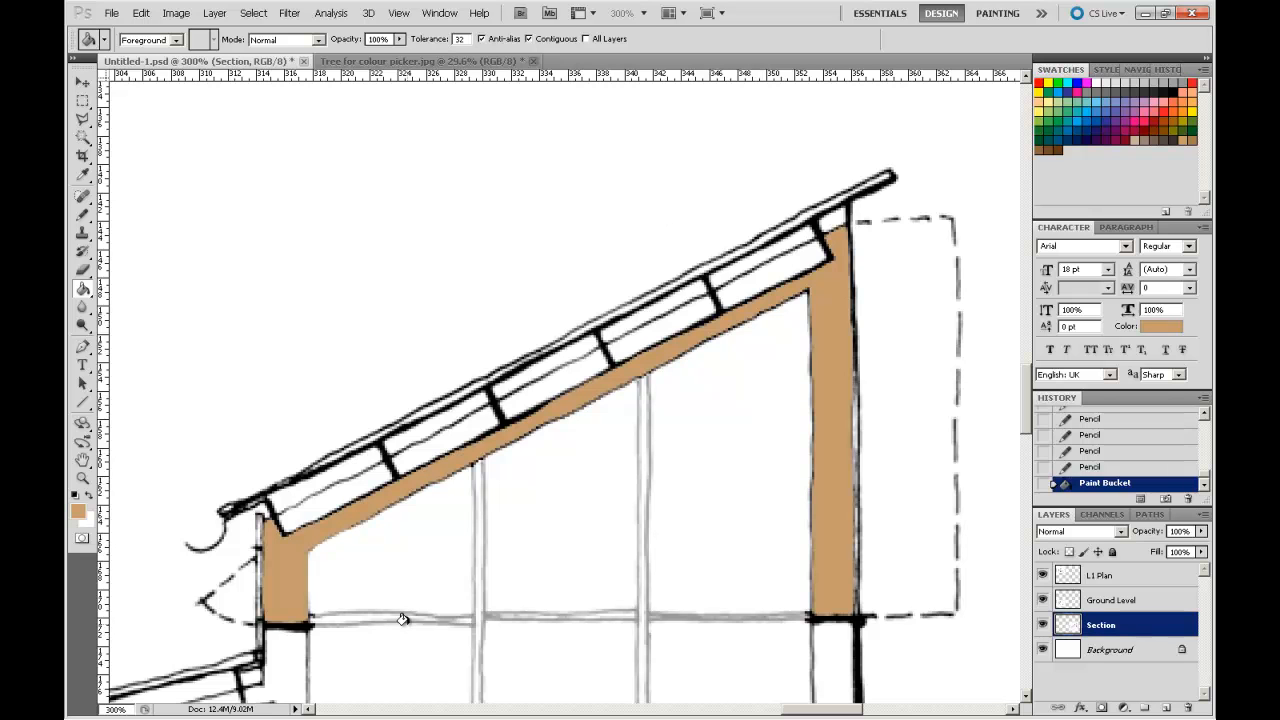
# Fill the lower half of each of the five bays between the upper roof's rafters with the same tan
pyautogui.click(337, 495)
pyautogui.click(410, 455)
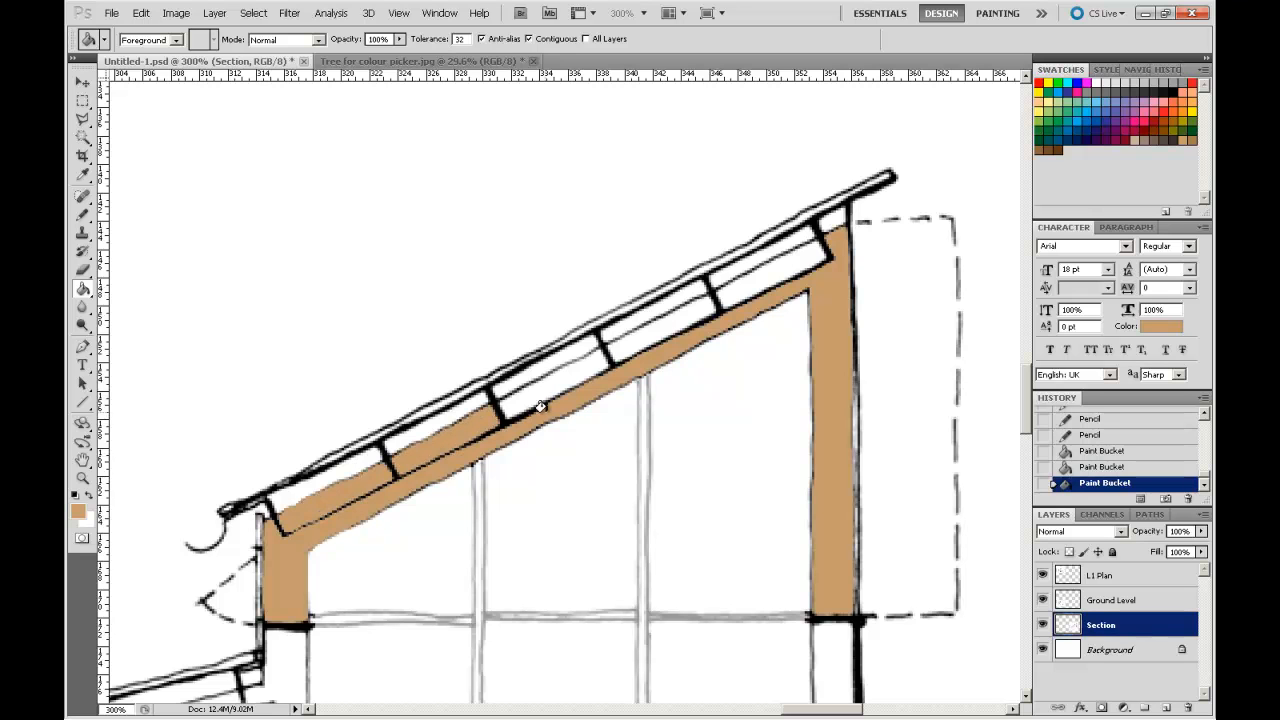
pyautogui.click(545, 378)
pyautogui.click(675, 318)
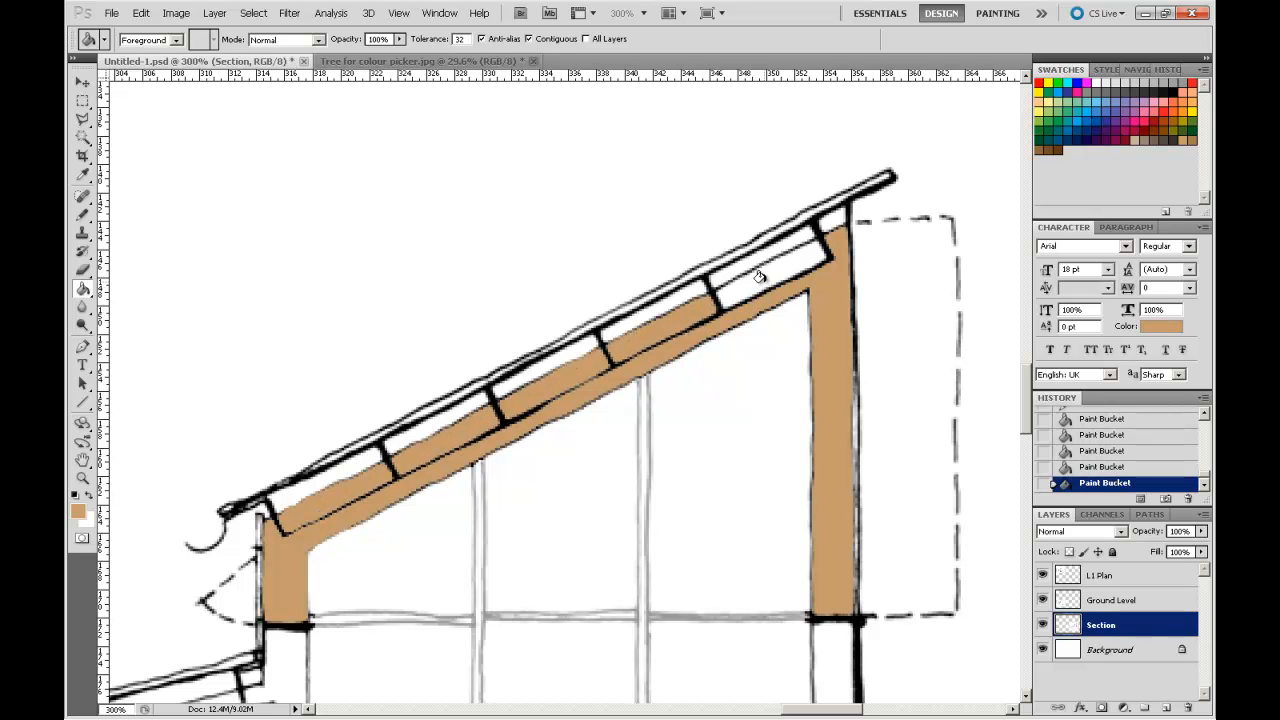
pyautogui.click(760, 277)
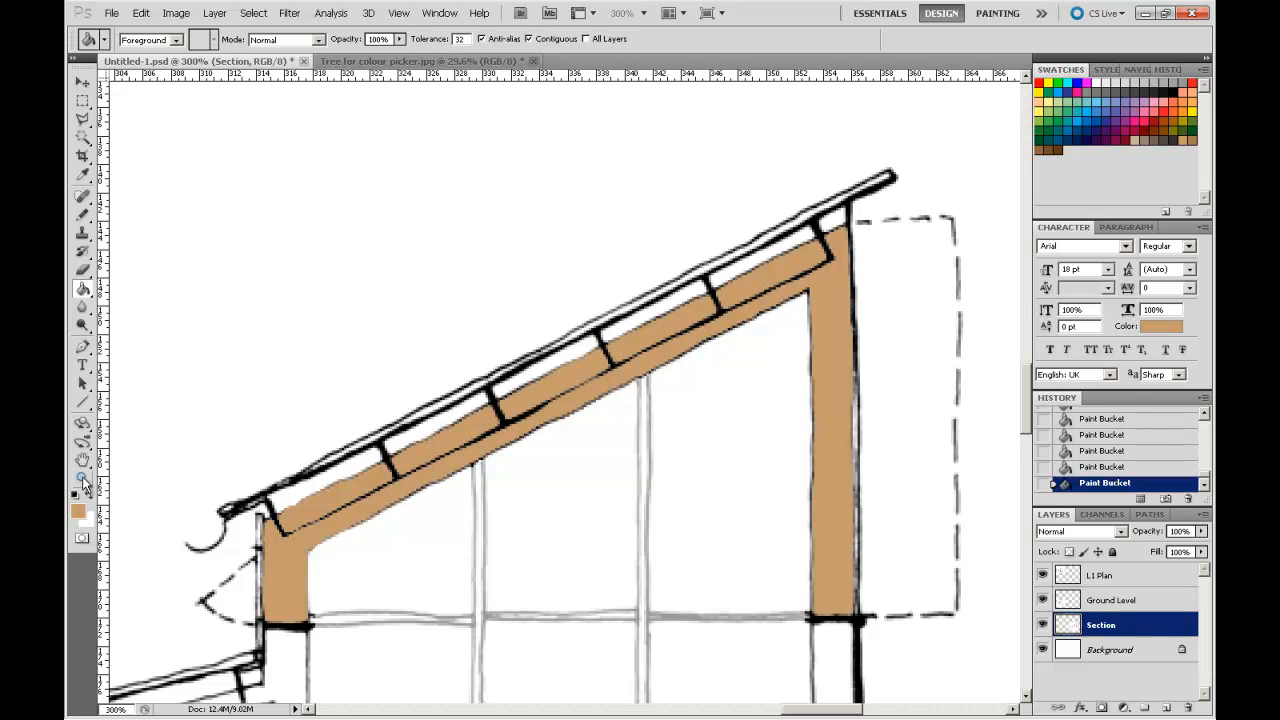
# Examine the tan fills up close where the upper roof meets the tall wall and across the whole upper section
pyautogui.click(83, 478)
pyautogui.moveTo(735, 214); pyautogui.dragTo(897, 374)
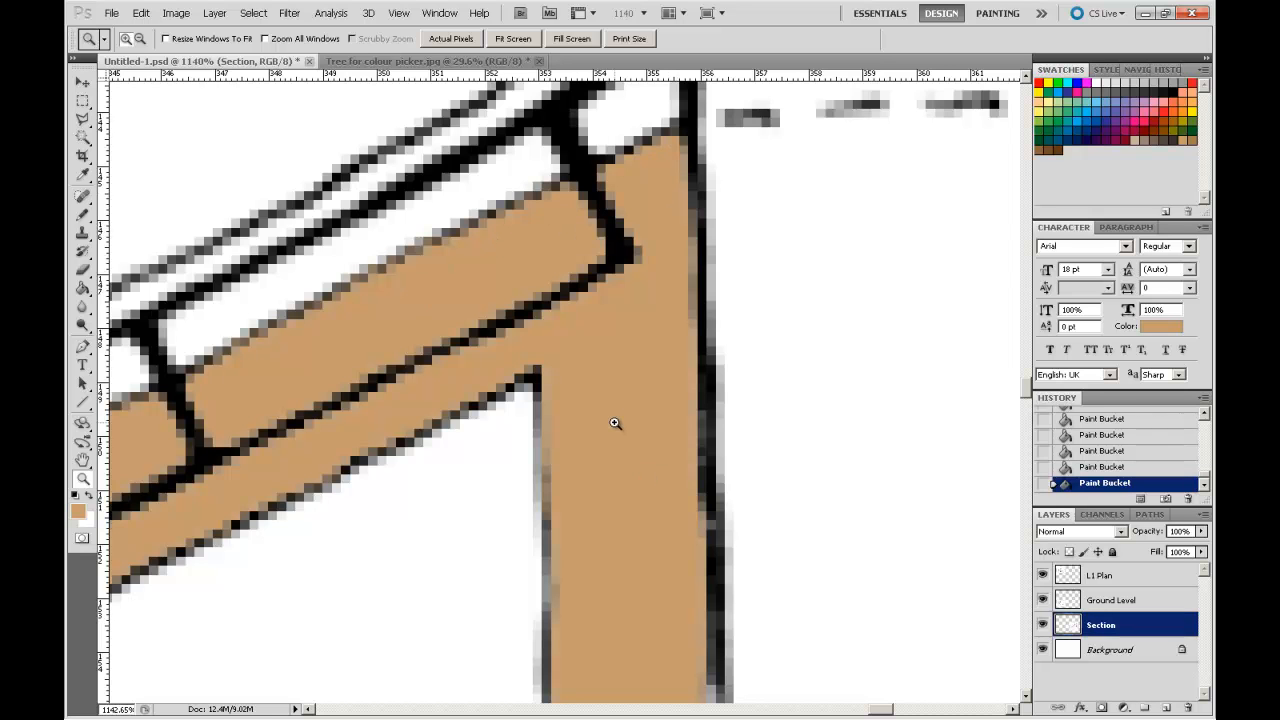
pyautogui.hotkey('ctrl', '-')
pyautogui.hotkey('ctrl', '-')
pyautogui.hotkey('ctrl', '-')
pyautogui.hotkey('ctrl', '-')
pyautogui.hotkey('ctrl', '-')
pyautogui.hotkey('ctrl', '-')
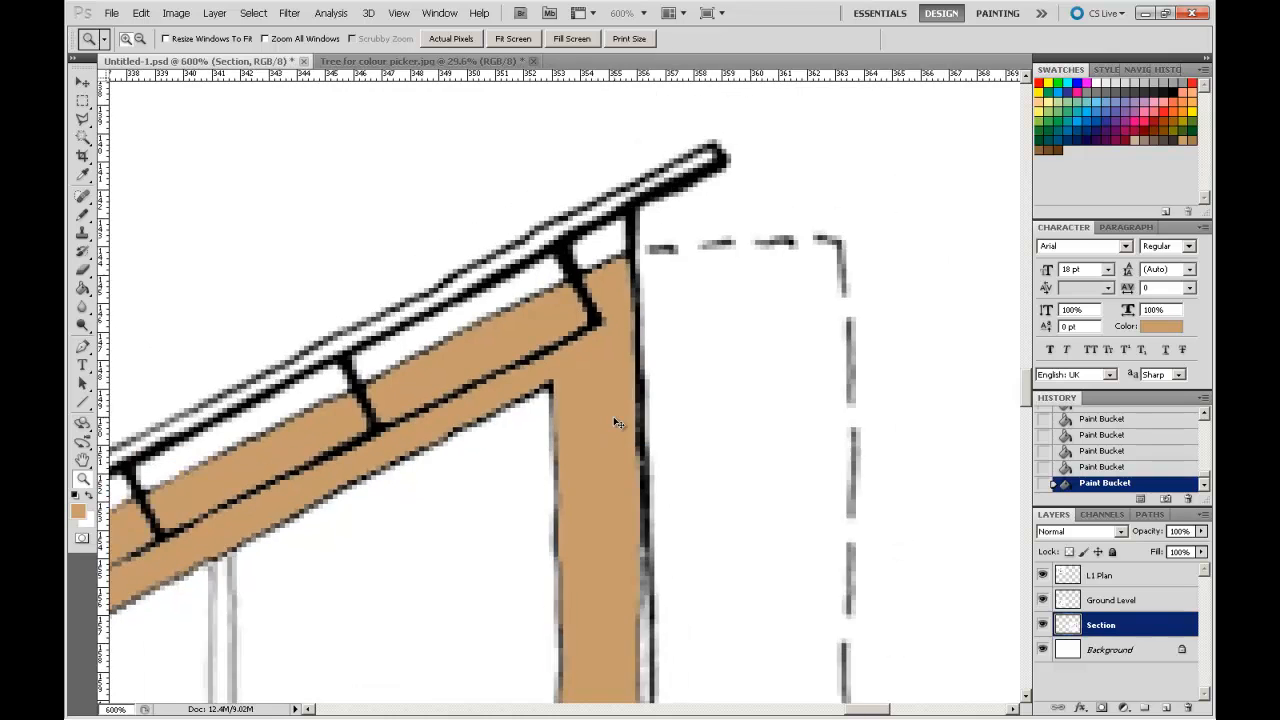
pyautogui.hotkey('ctrl', '-')
pyautogui.hotkey('ctrl', '-')
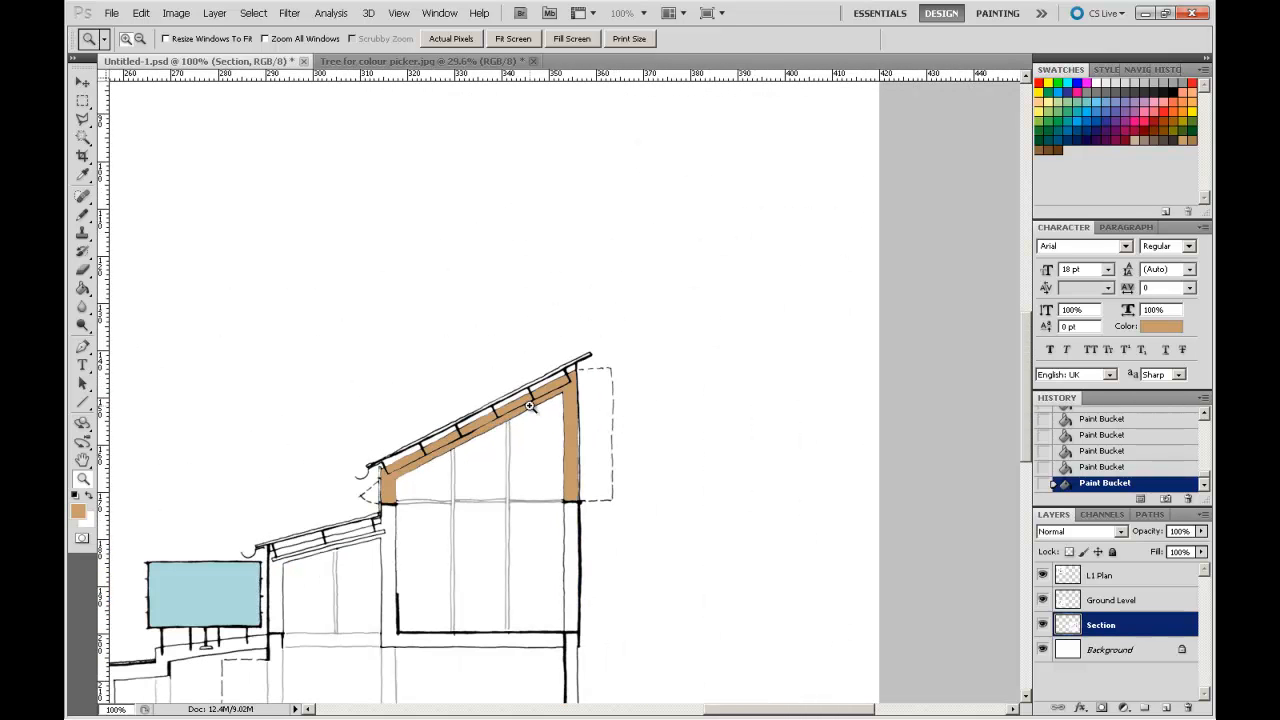
# Revert the drawing to the last Pencil stroke, removing all the tan fills from the roof and walls
pyautogui.click(1090, 467)
pyautogui.click(1097, 451)
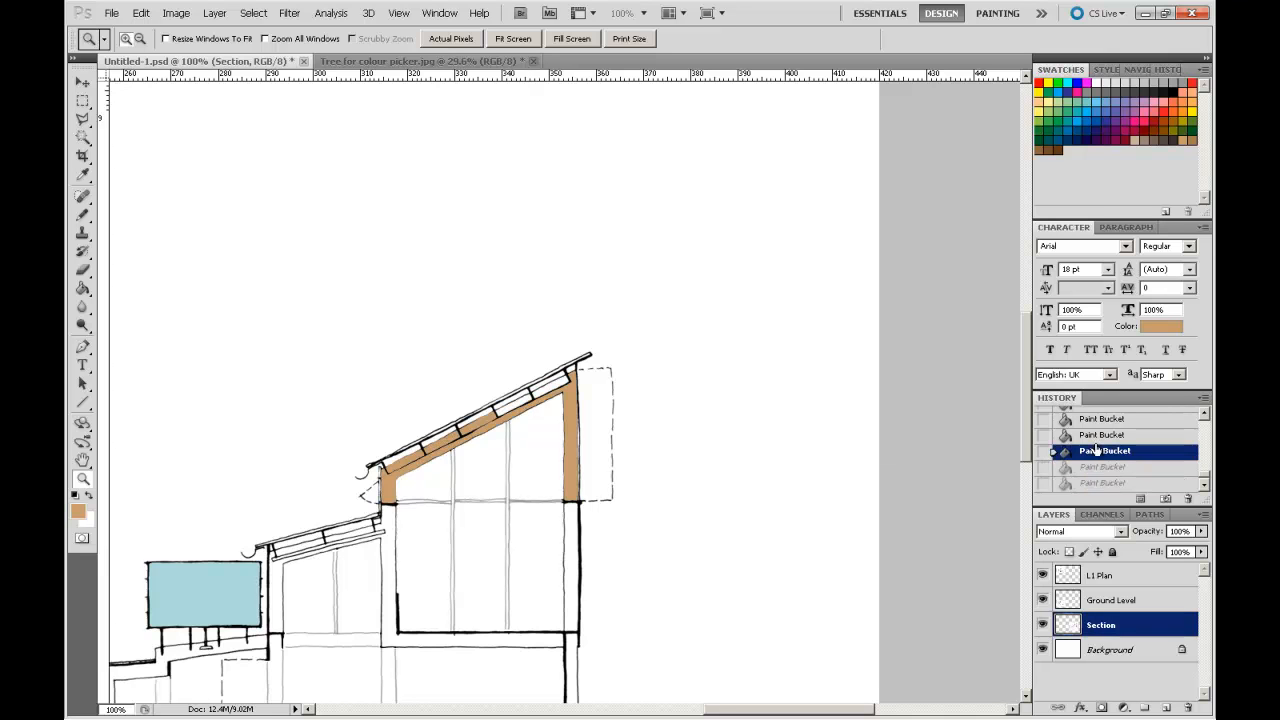
pyautogui.click(1100, 434)
pyautogui.scroll(2, 1105, 447)
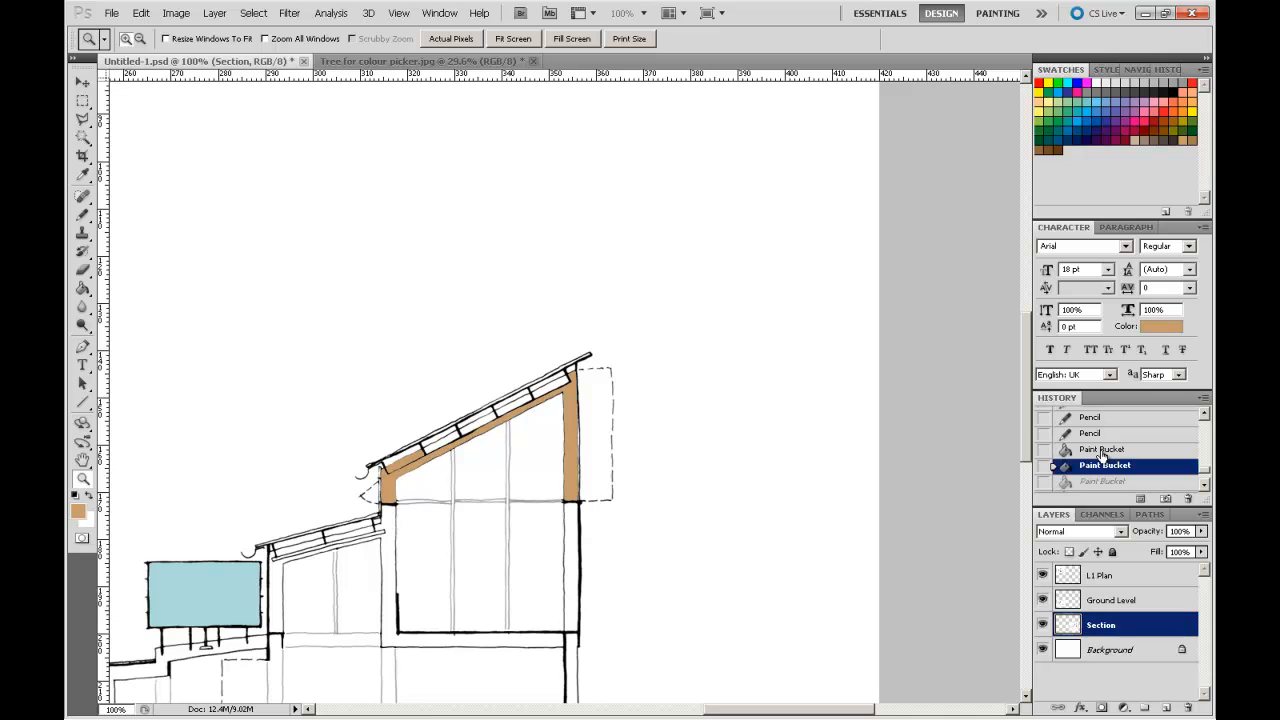
pyautogui.click(1104, 449)
pyautogui.click(1100, 435)
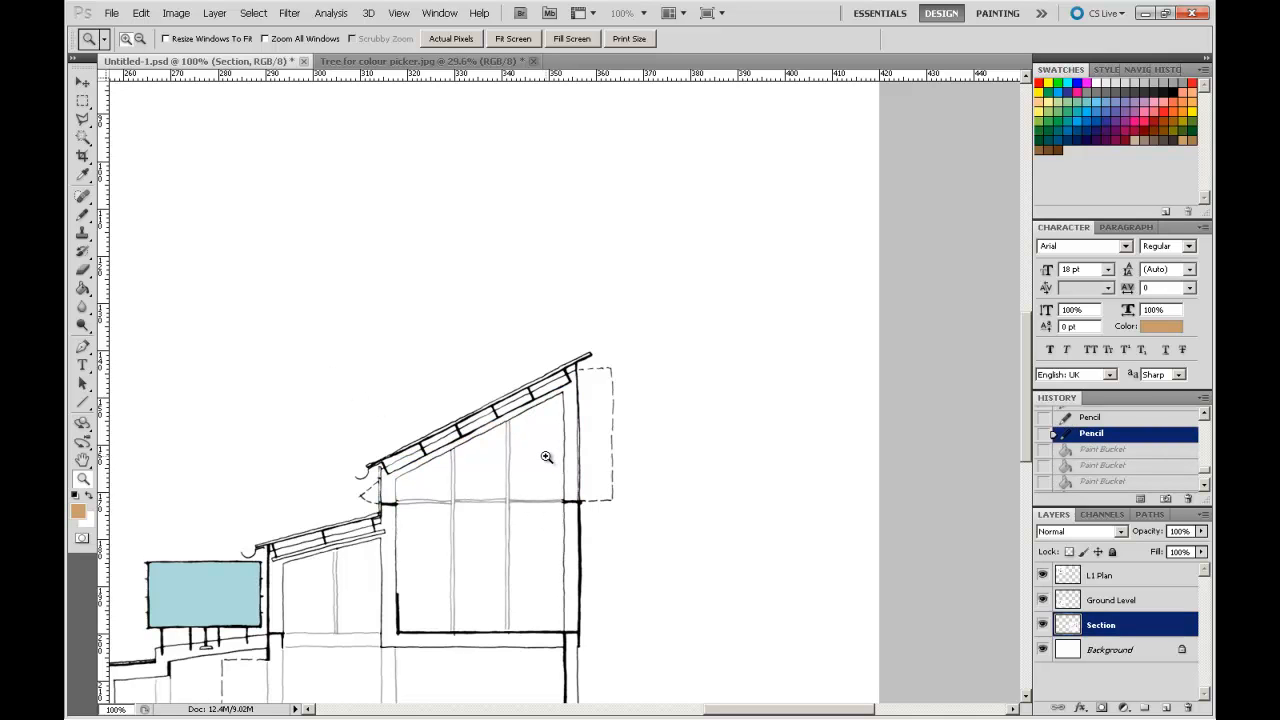
pyautogui.scroll(-5, 546, 457)
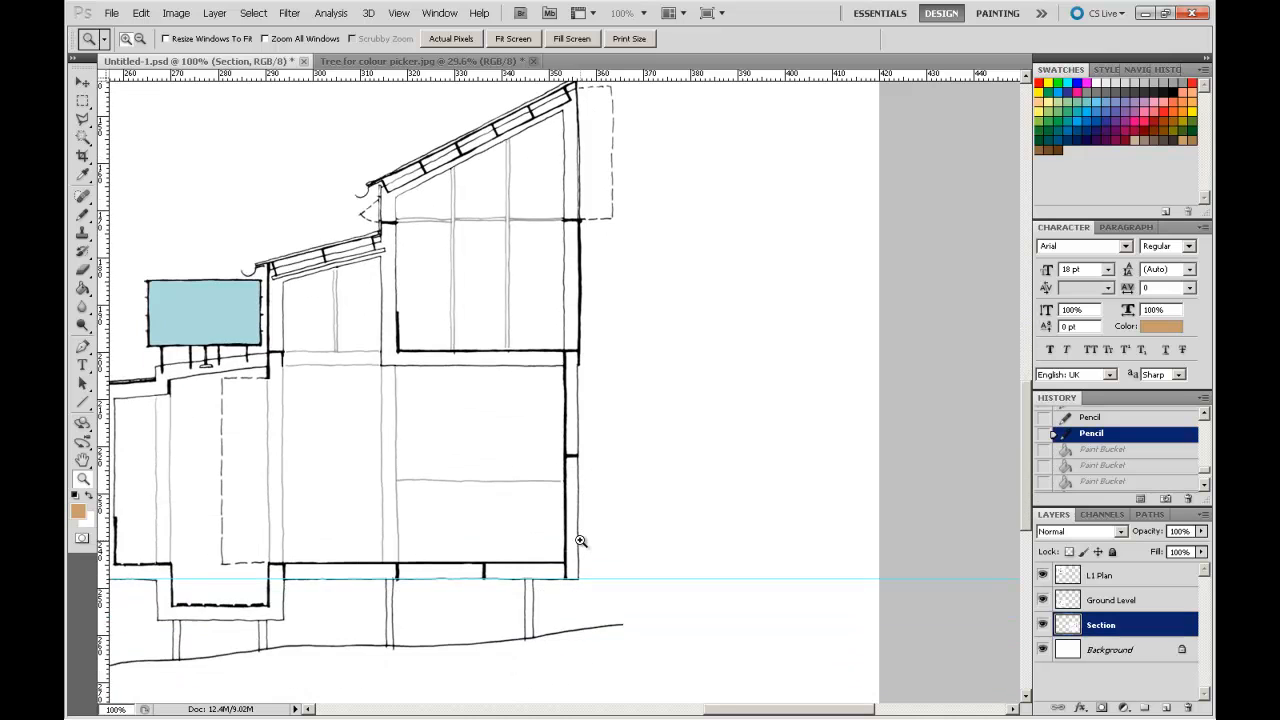
pyautogui.scroll(1, 620, 575)
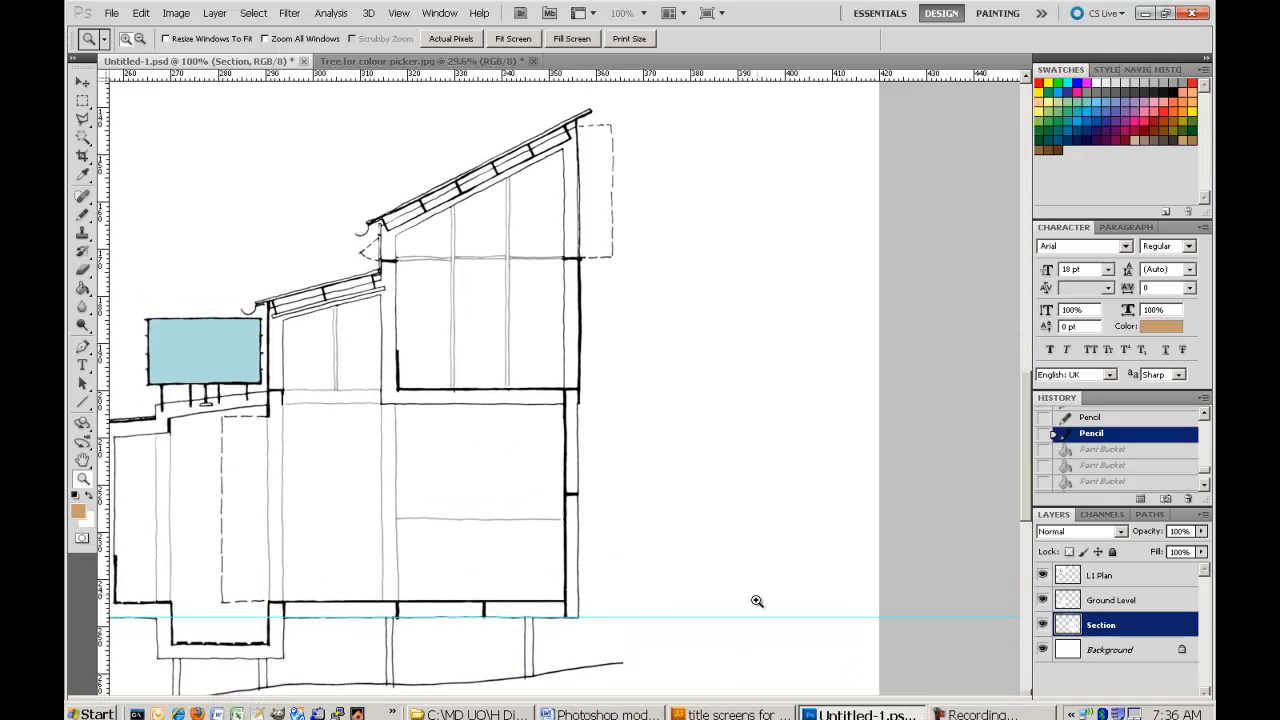
# Duplicate the Section layer within the same document under the name Section Linework
pyautogui.moveTo(762, 714); pyautogui.dragTo(723, 714)
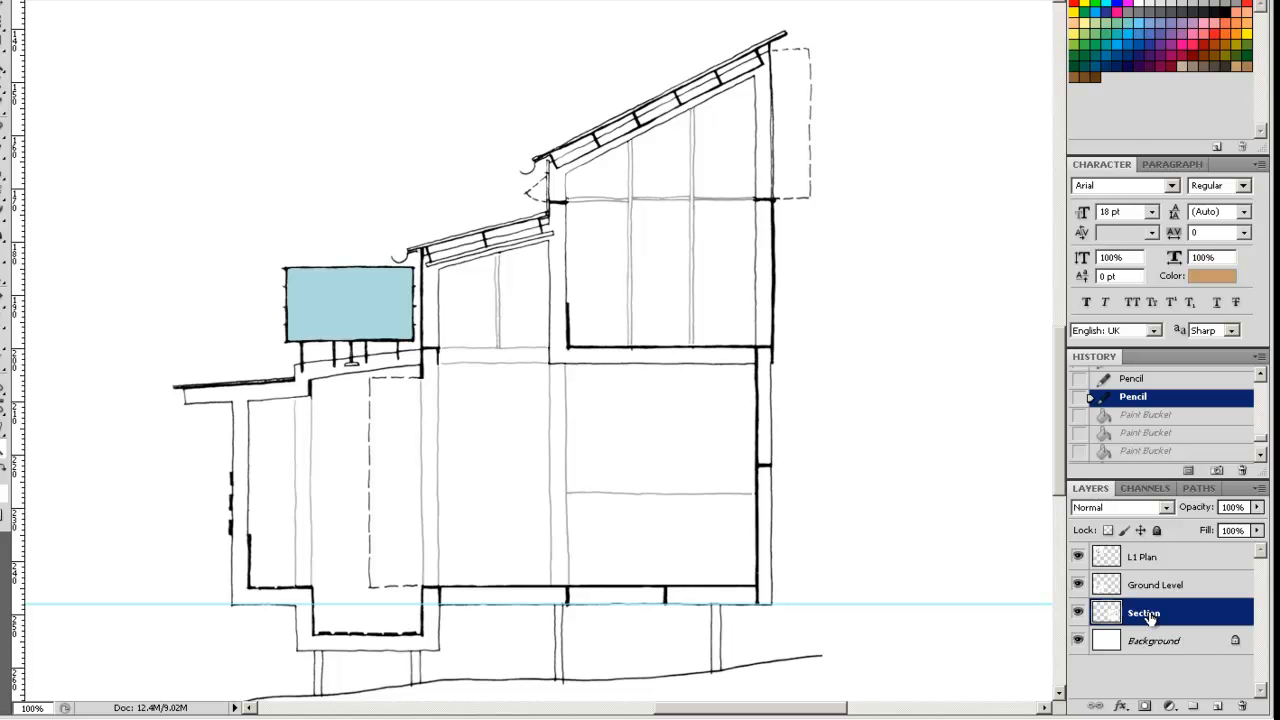
pyautogui.click(1259, 489)
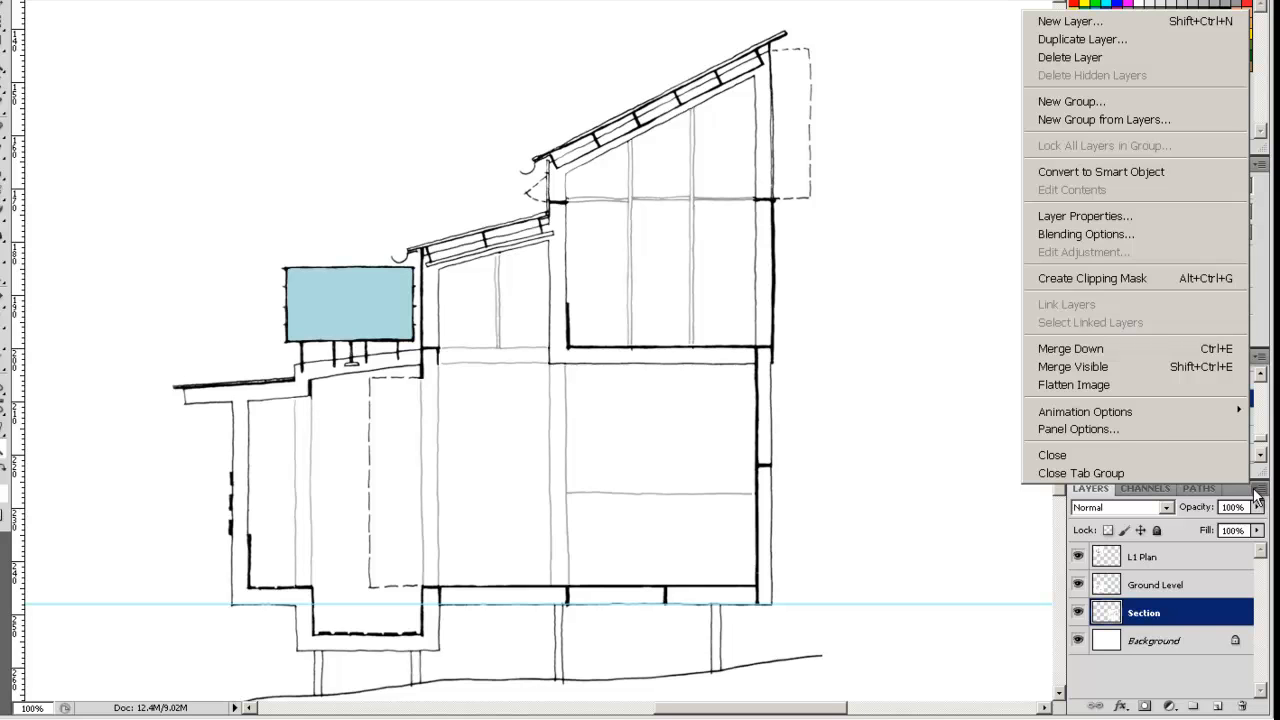
pyautogui.click(1159, 38)
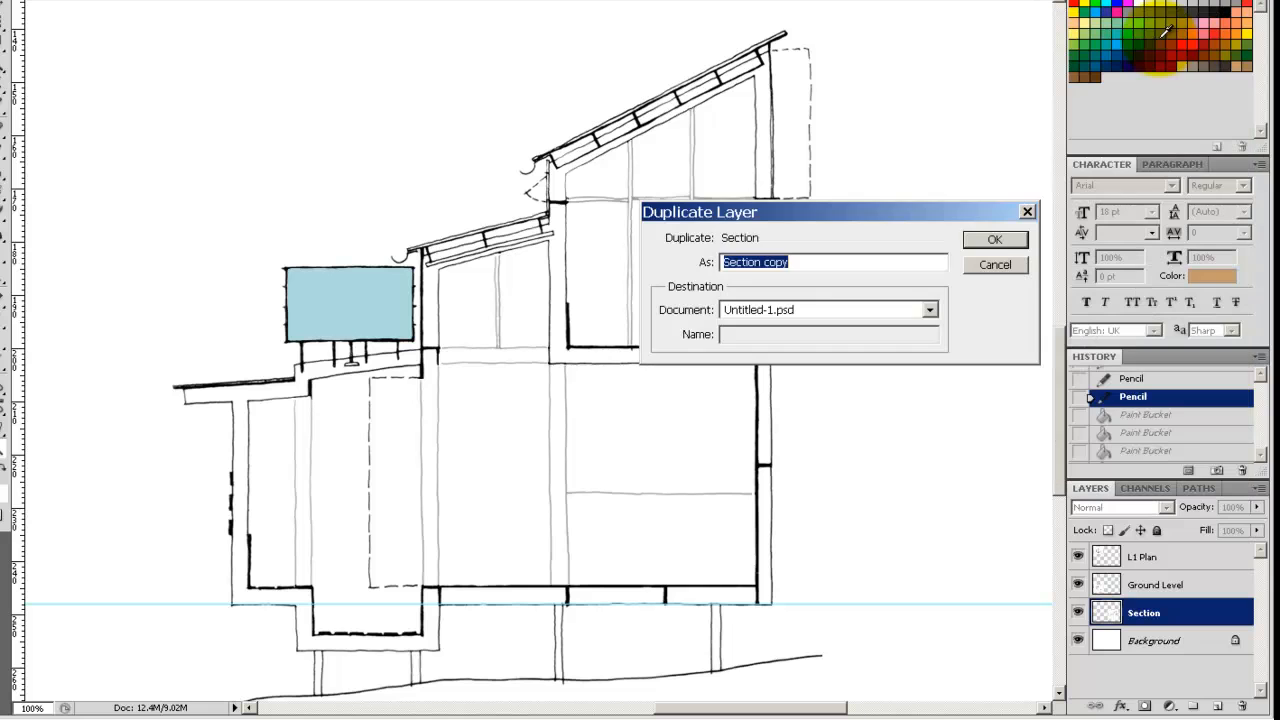
pyautogui.doubleClick(771, 258)
pyautogui.write('Linework')
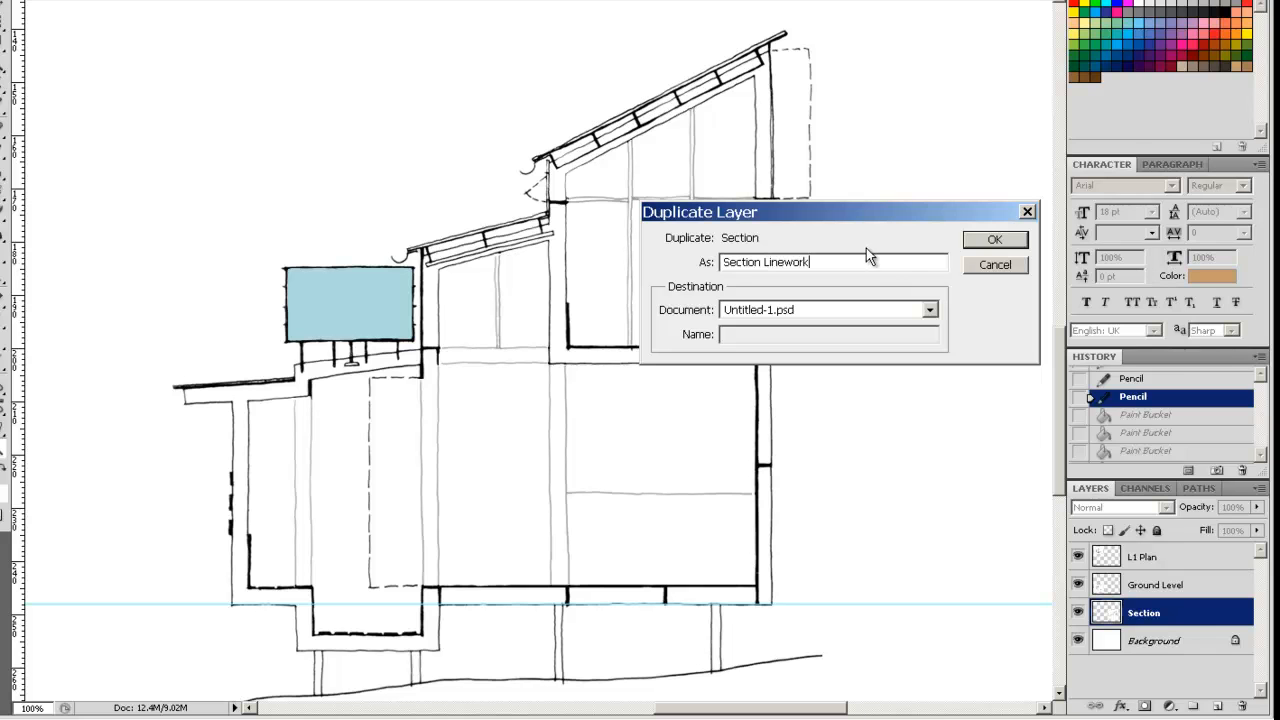
pyautogui.click(990, 241)
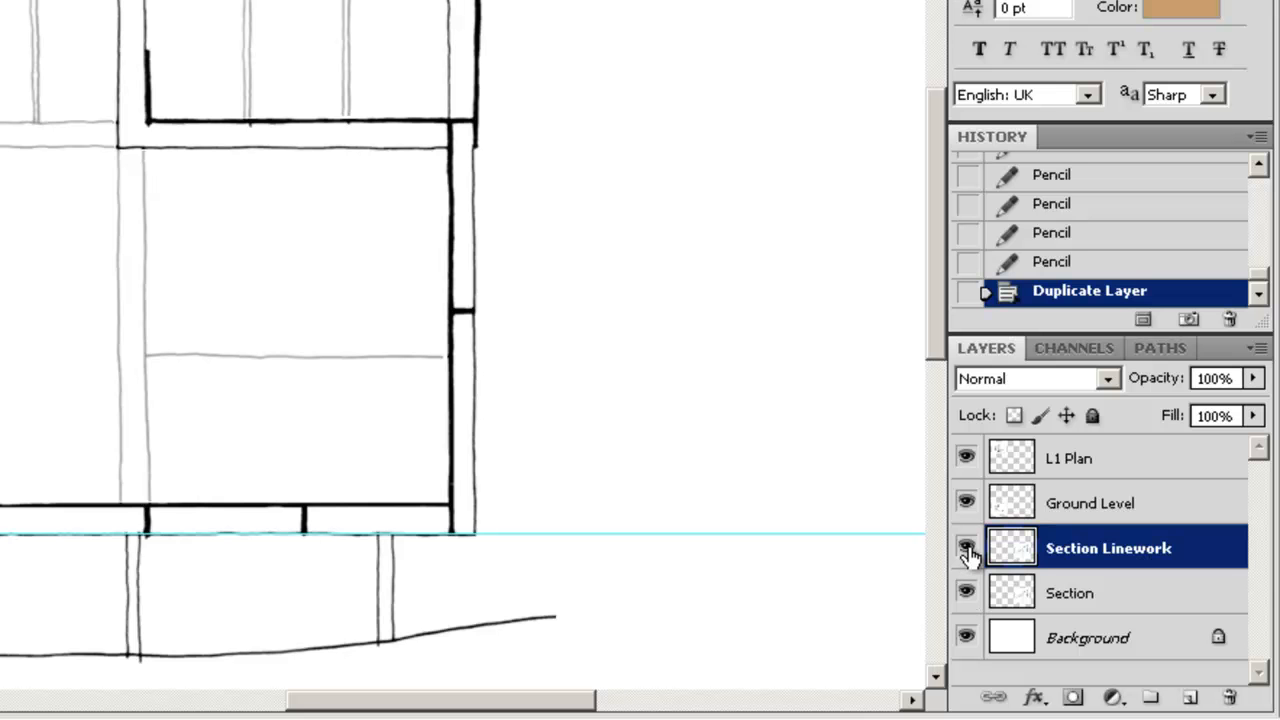
# Hide the Section Linework layer and make the original Section layer active
pyautogui.click(966, 548)
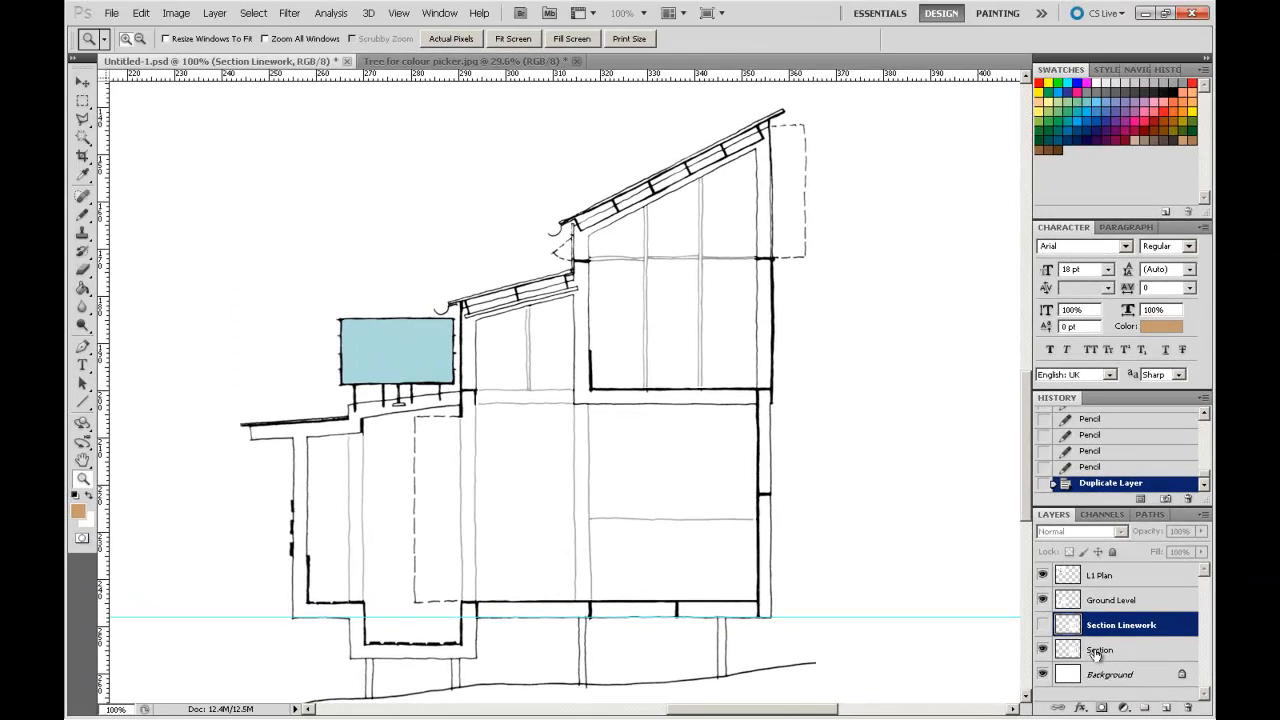
pyautogui.click(1062, 595)
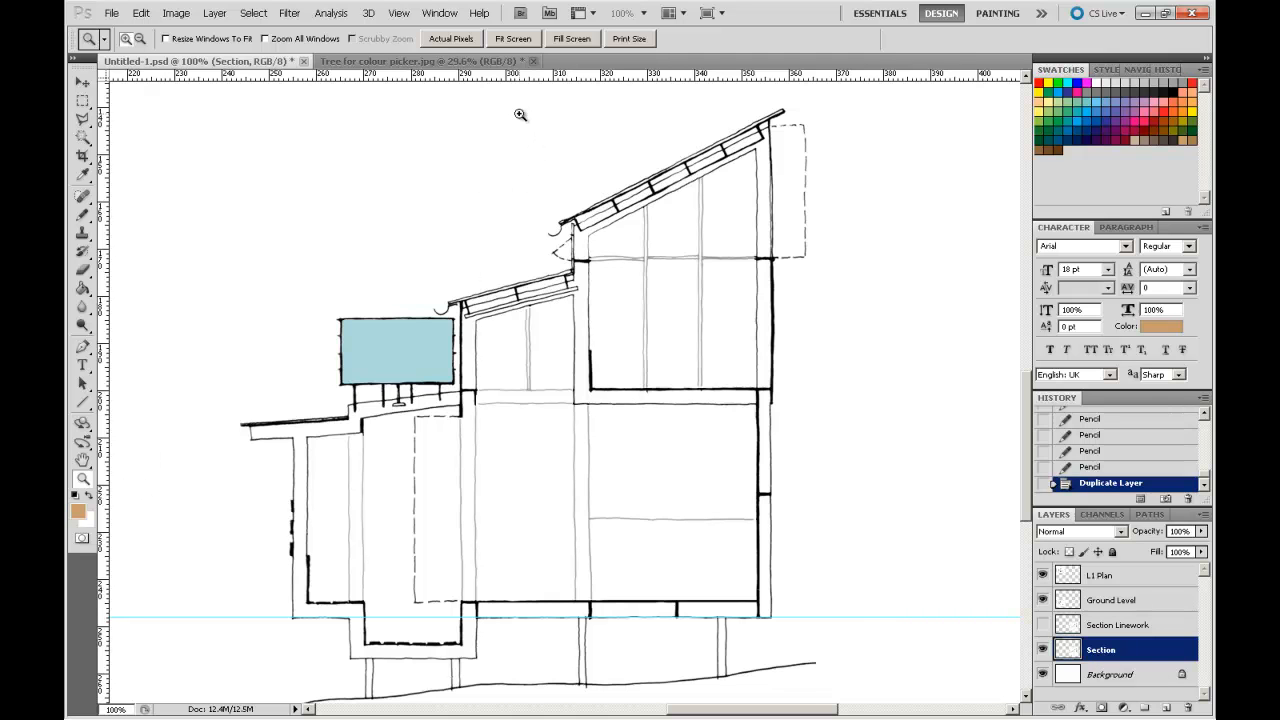
pyautogui.moveTo(524, 105)
pyautogui.mouseDown()
pyautogui.moveTo(846, 480)
pyautogui.moveTo(846, 452)
pyautogui.mouseUp()
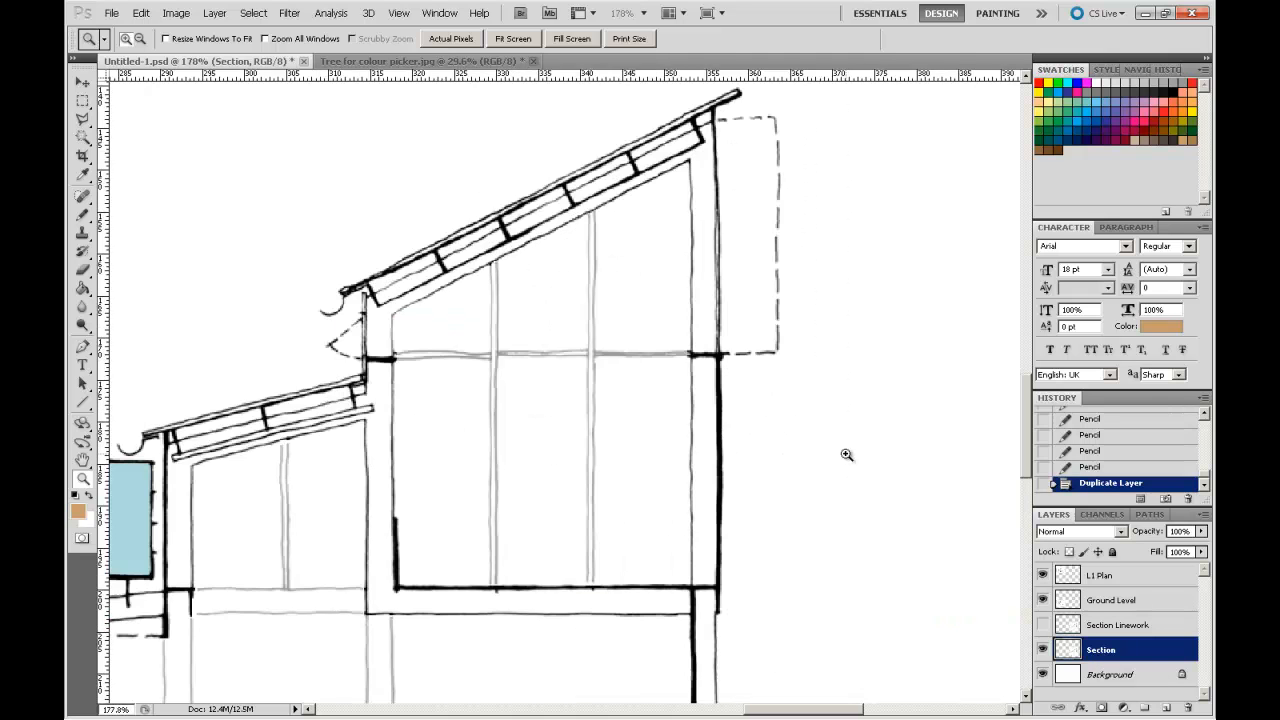
# Fill the strip beneath the upper roof, its adjoining wall thicknesses and the lower half of each rafter bay with tan using the Paint Bucket
pyautogui.click(83, 287)
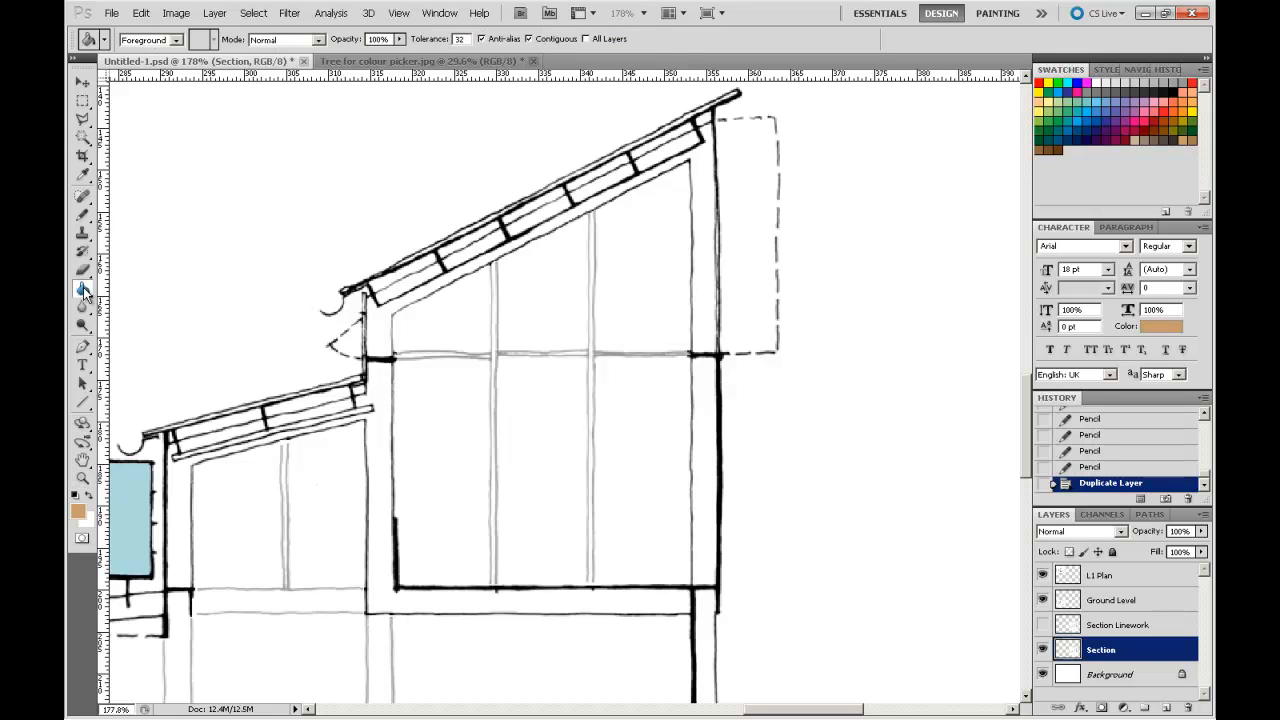
pyautogui.click(379, 338)
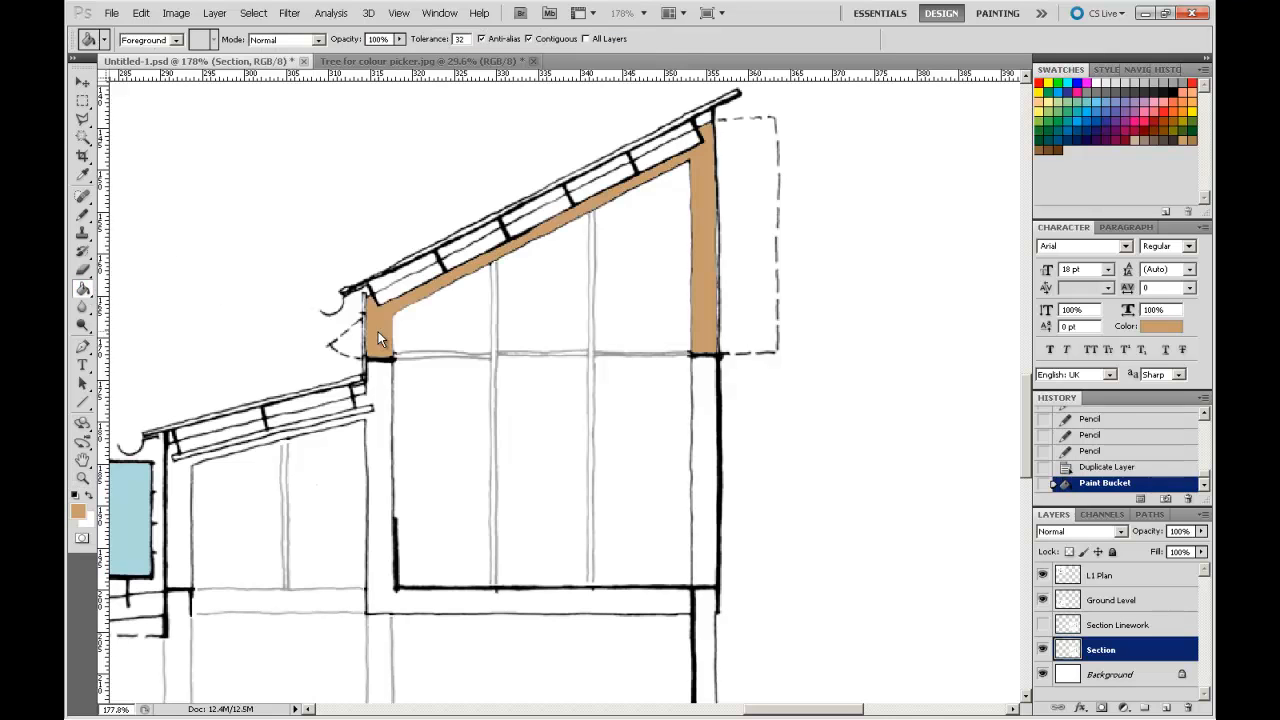
pyautogui.click(400, 282)
pyautogui.click(478, 248)
pyautogui.click(545, 200)
pyautogui.click(597, 178)
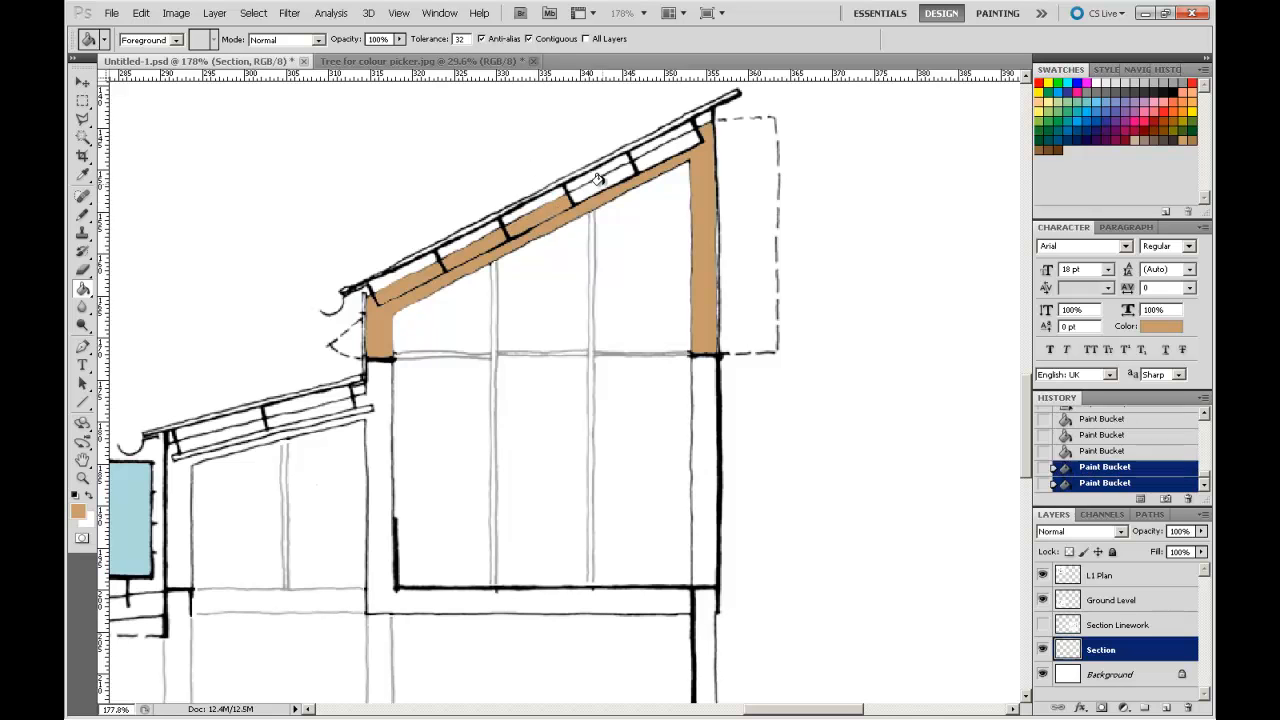
pyautogui.click(676, 143)
# Fill the rest of the tall room's walls and floor, plus the lower roof's connected strip, wall and two main rafter bays, with tan
pyautogui.click(697, 420)
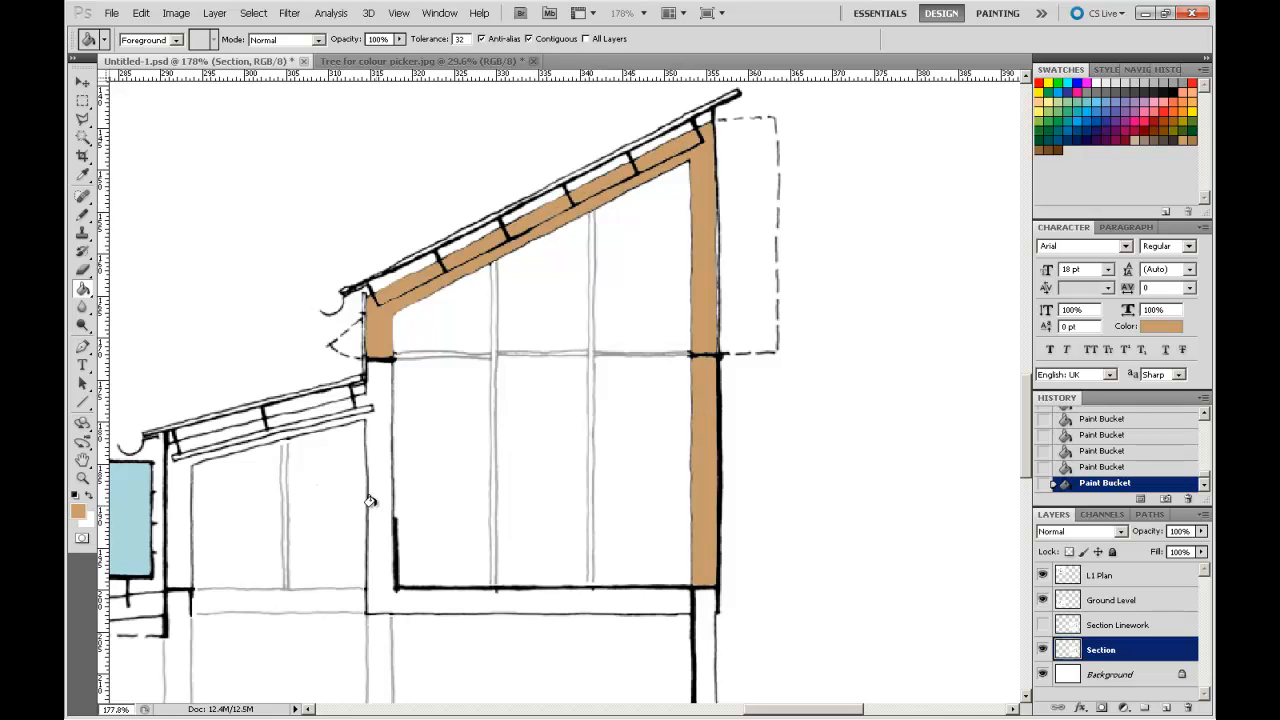
pyautogui.click(370, 489)
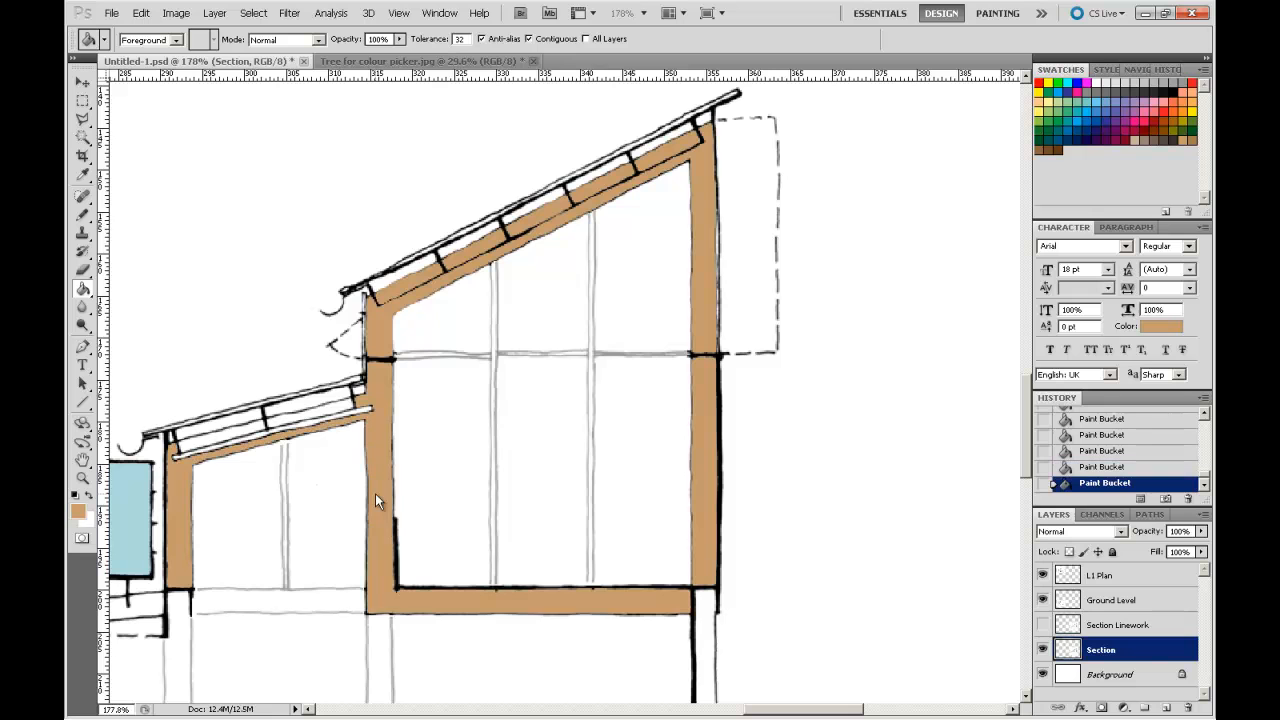
pyautogui.click(232, 424)
pyautogui.click(306, 408)
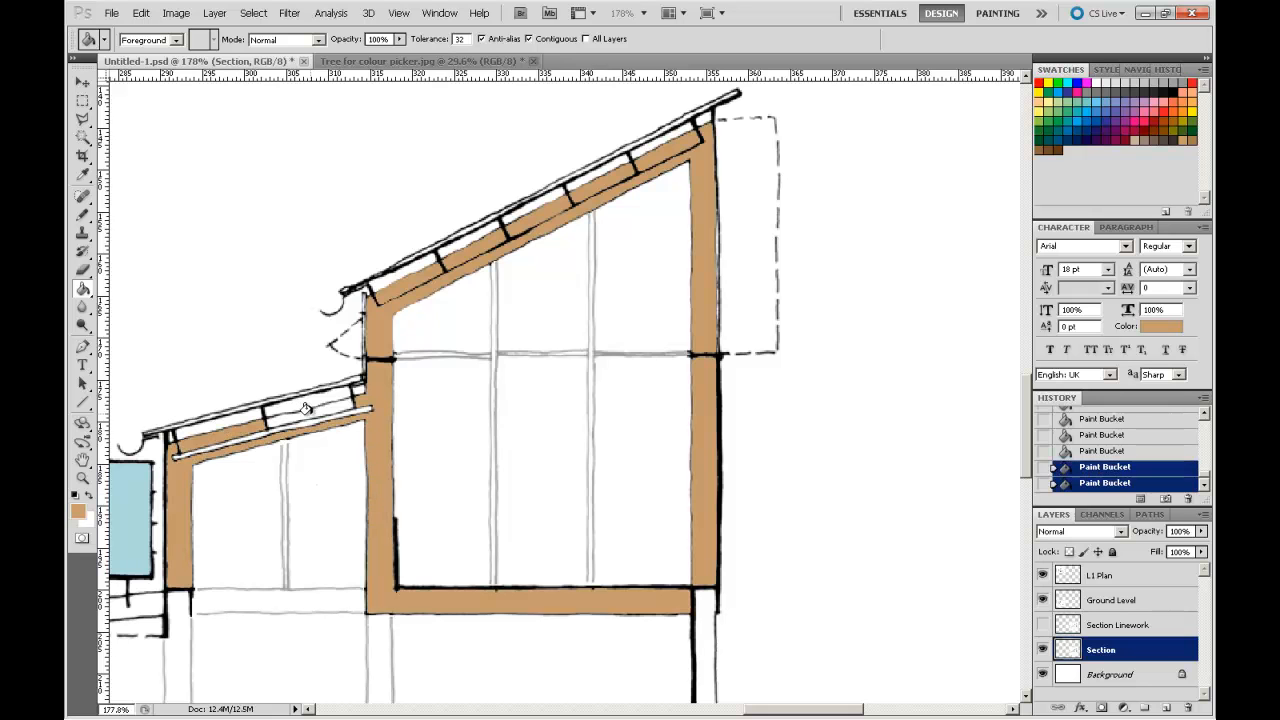
# Fill the ground storey's outer wall, its three floor bays and the connected sunken floor, low wall and low roof with tan
pyautogui.scroll(-1, 385, 378)
pyautogui.scroll(-10, 390, 370)
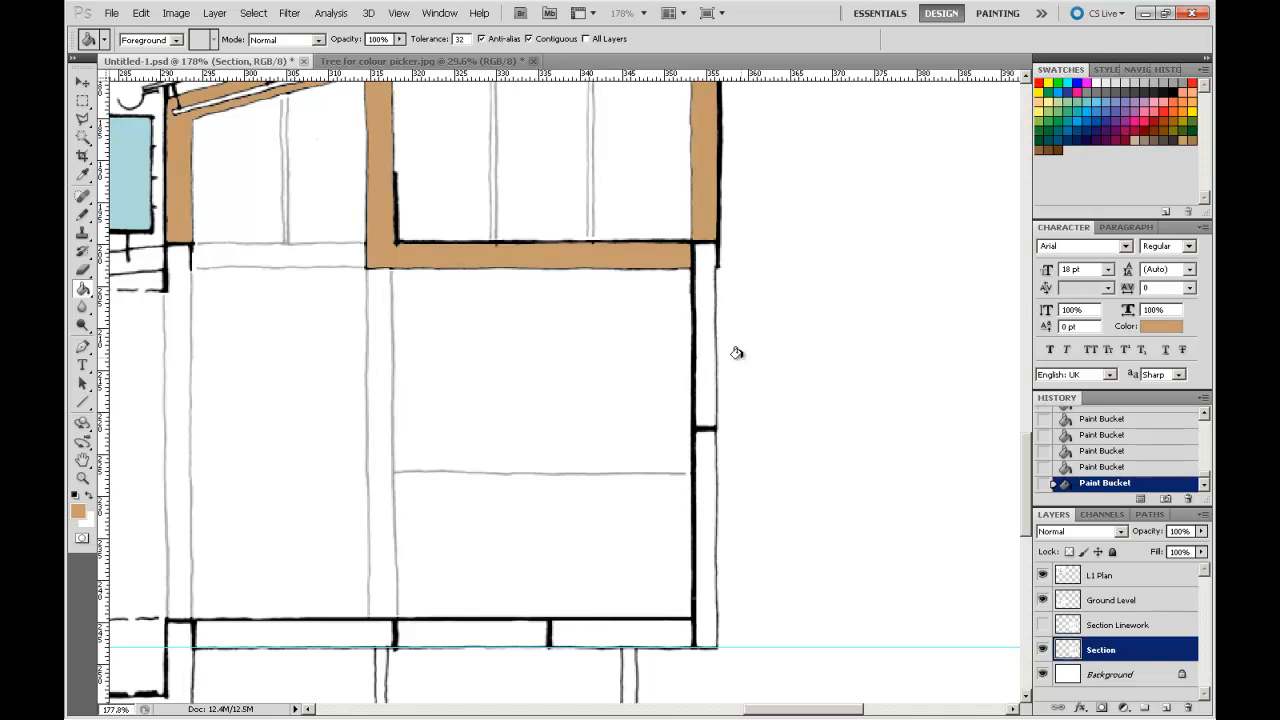
pyautogui.click(701, 340)
pyautogui.click(702, 566)
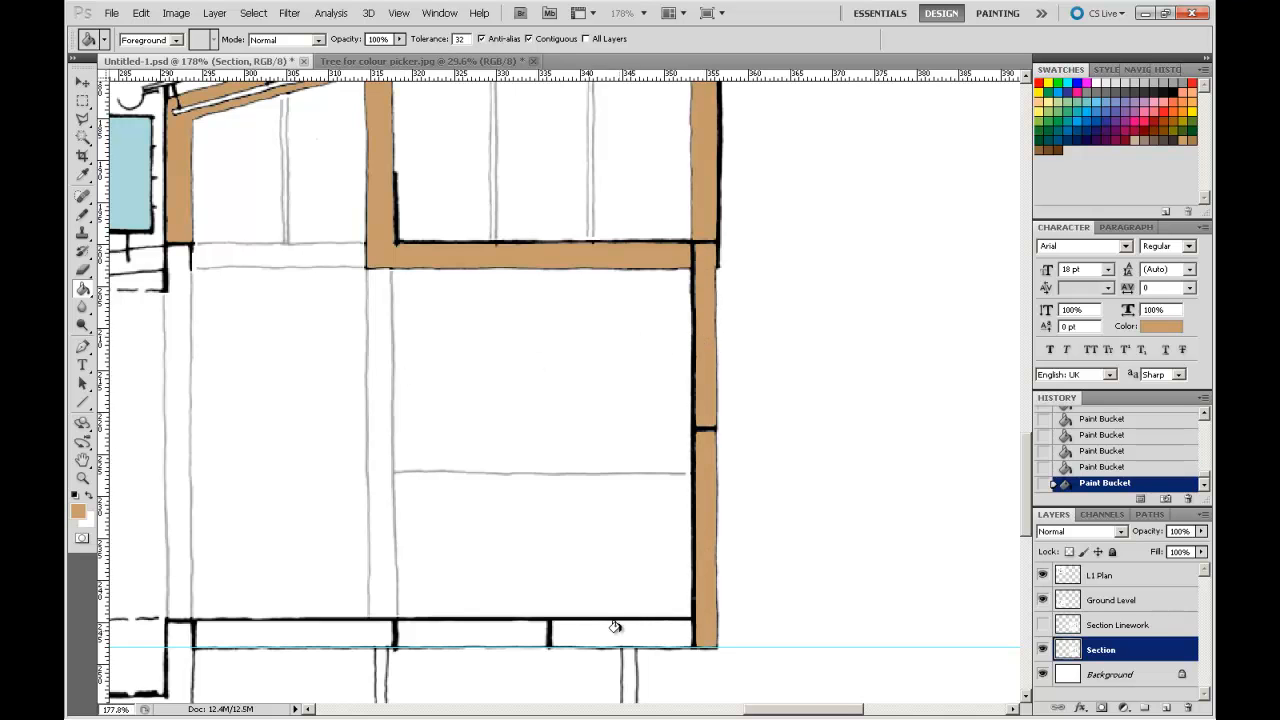
pyautogui.click(608, 632)
pyautogui.click(460, 632)
pyautogui.click(294, 632)
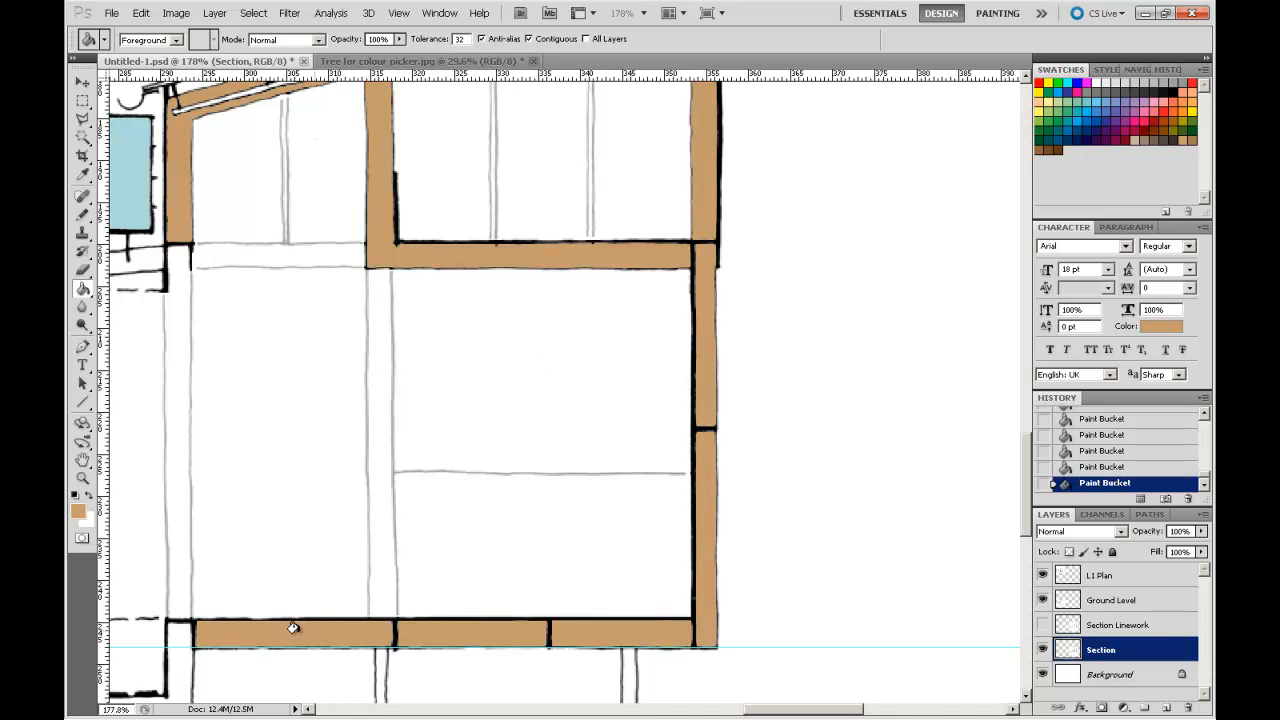
pyautogui.click(175, 634)
pyautogui.hotkey('ctrl', '-')
pyautogui.hotkey('ctrl', '-')
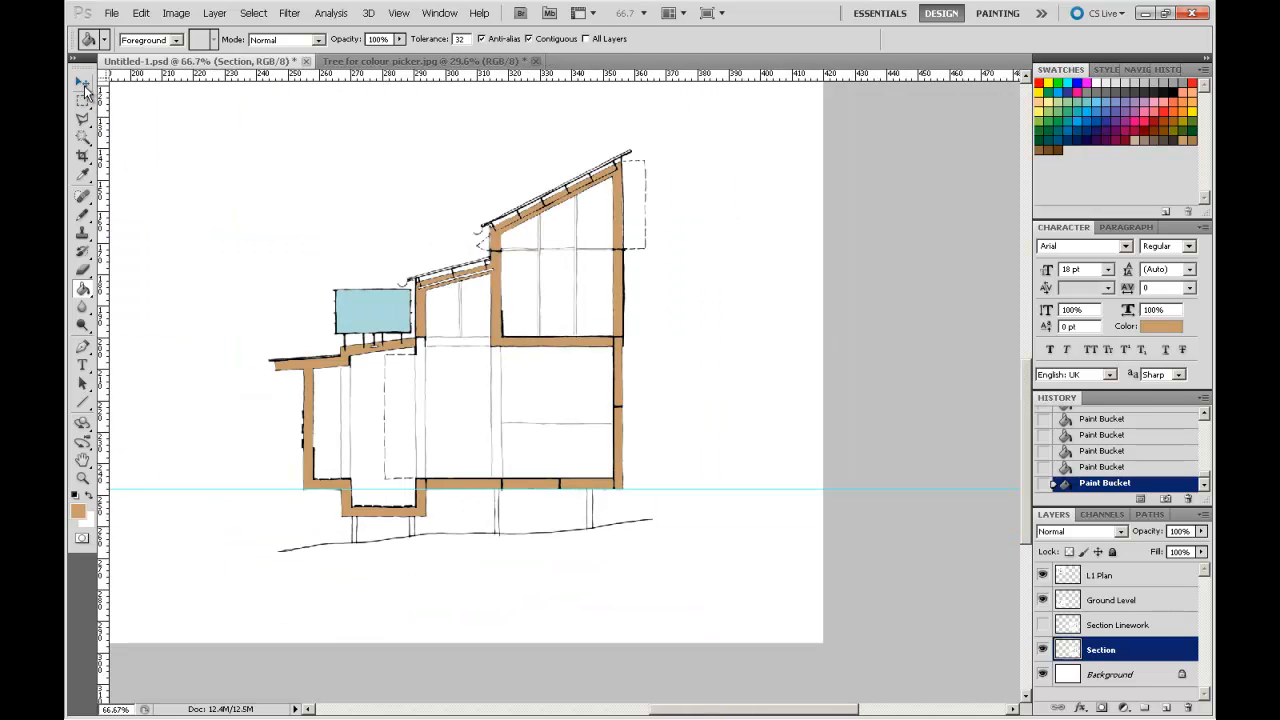
# Show the Section Linework layer above the coloured section and set its blending mode to Multiply
pyautogui.click(84, 479)
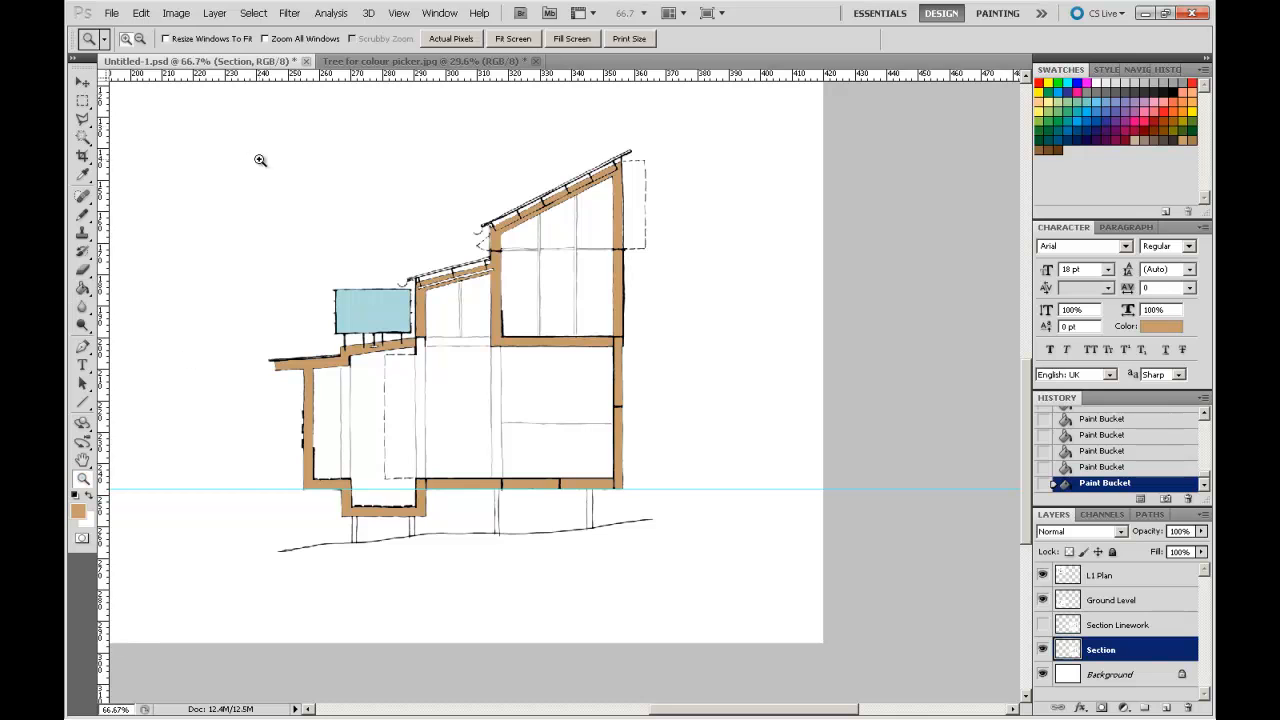
pyautogui.moveTo(238, 127); pyautogui.dragTo(695, 574)
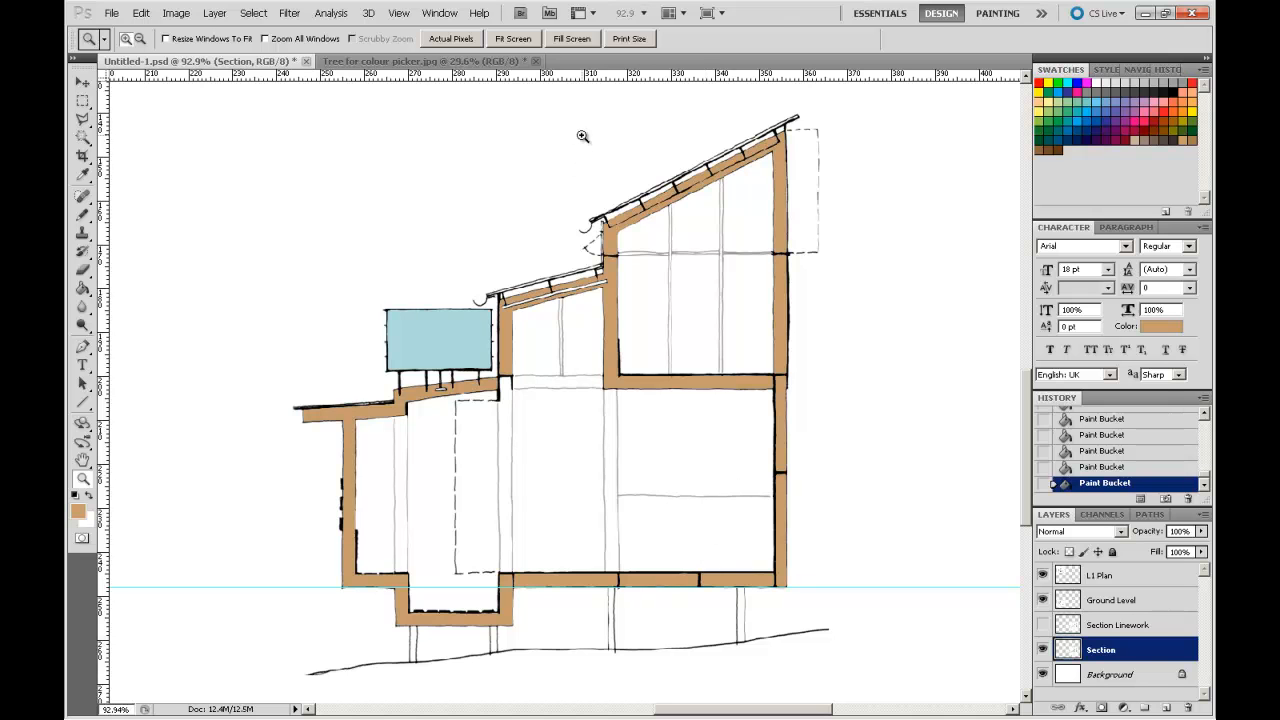
pyautogui.moveTo(580, 131); pyautogui.dragTo(834, 409)
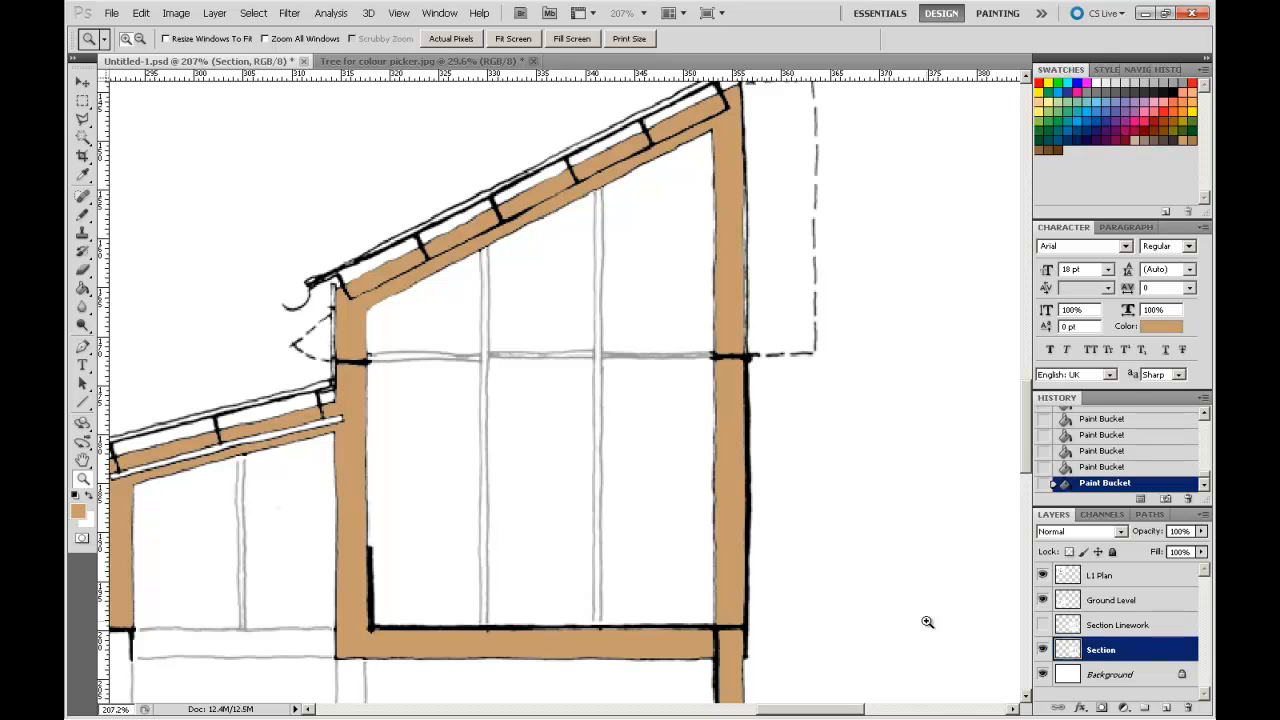
pyautogui.click(1042, 627)
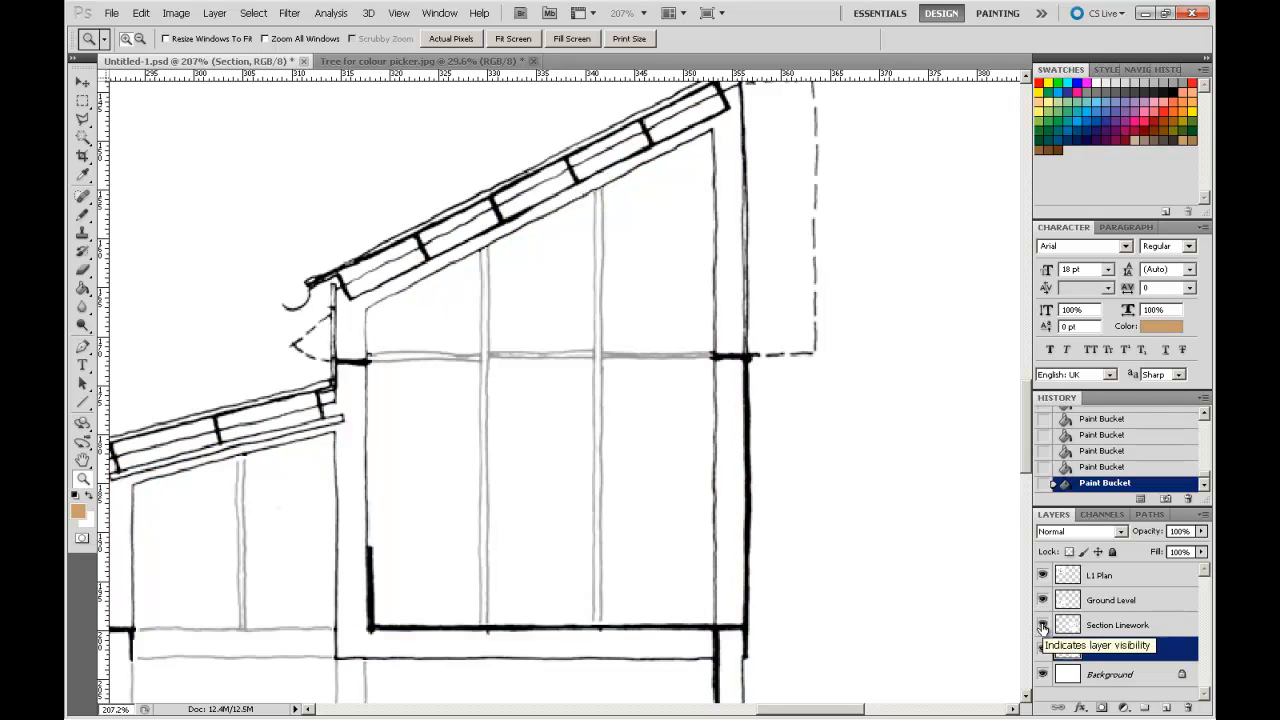
pyautogui.click(1111, 627)
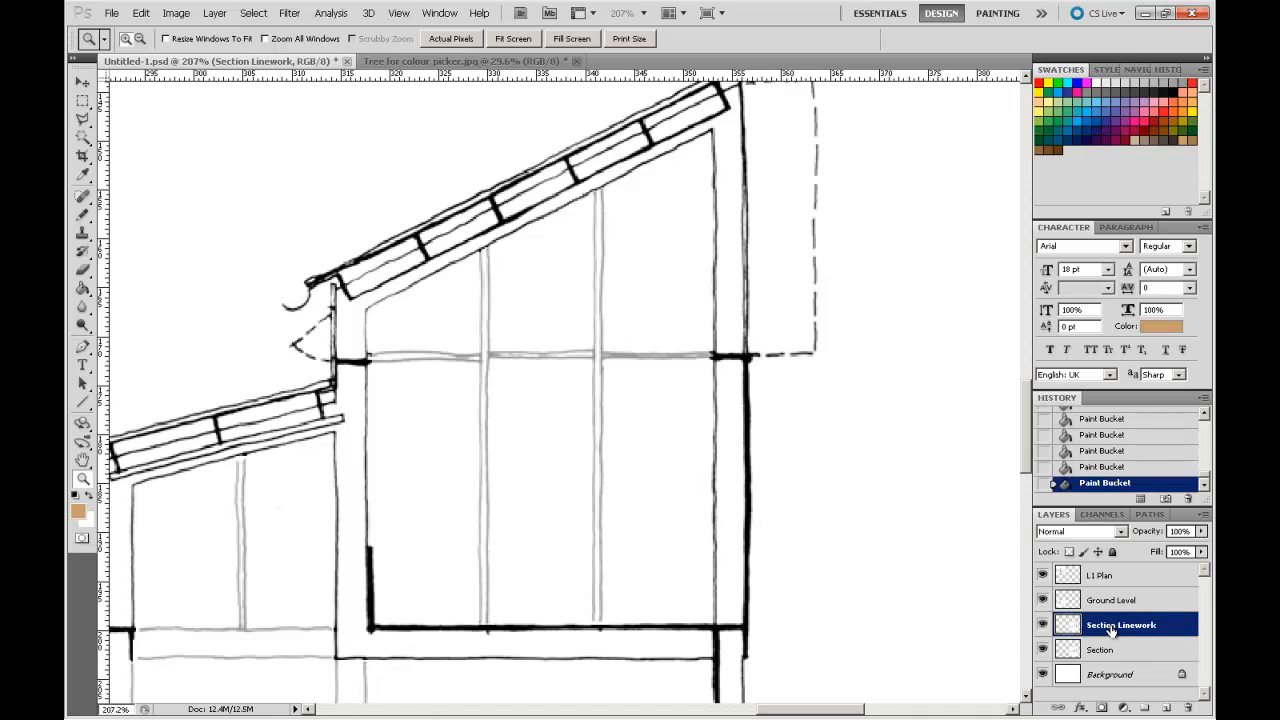
pyautogui.click(1121, 533)
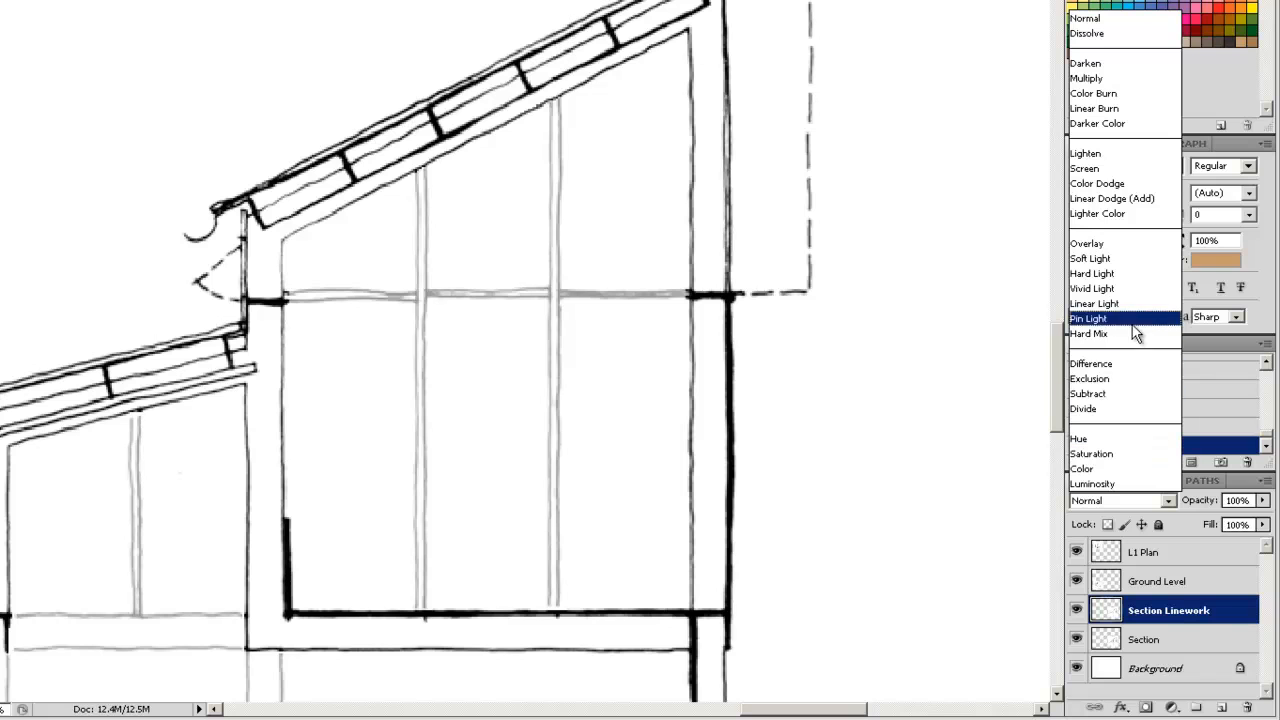
pyautogui.click(1097, 80)
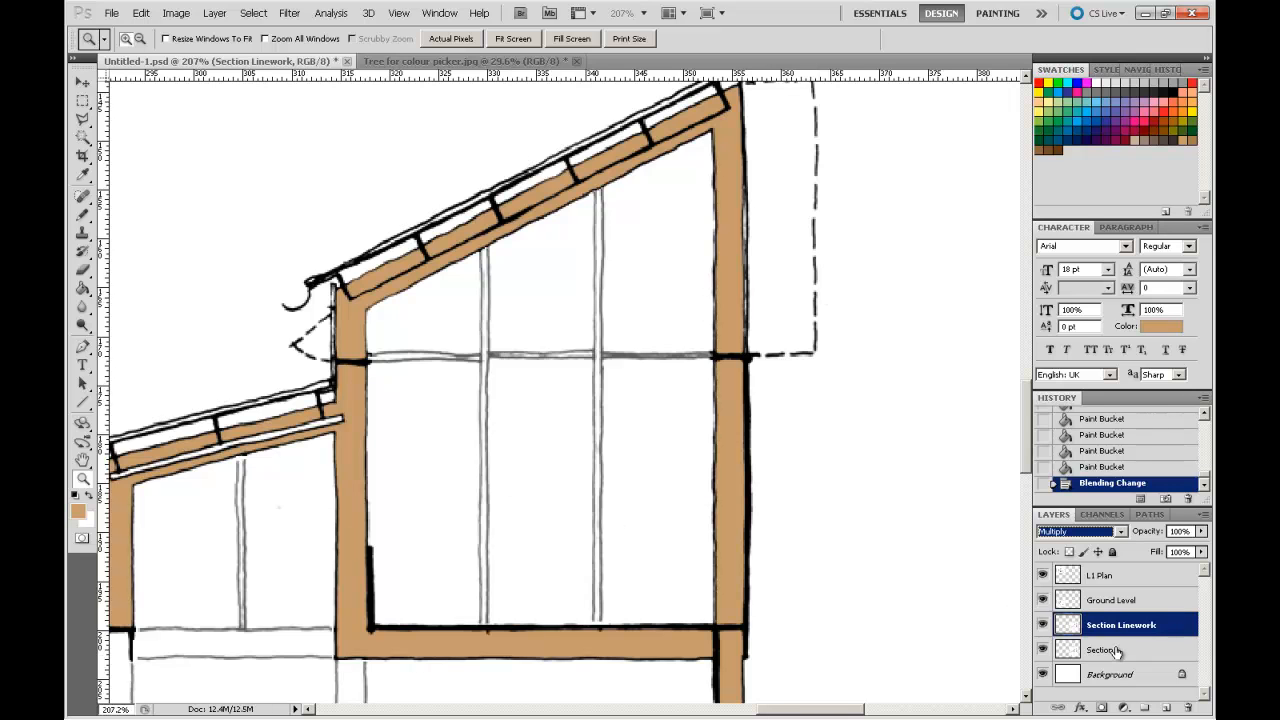
# Compare the coloured section with the Section Linework layer hidden and shown, and examine the whole section
pyautogui.click(1043, 625)
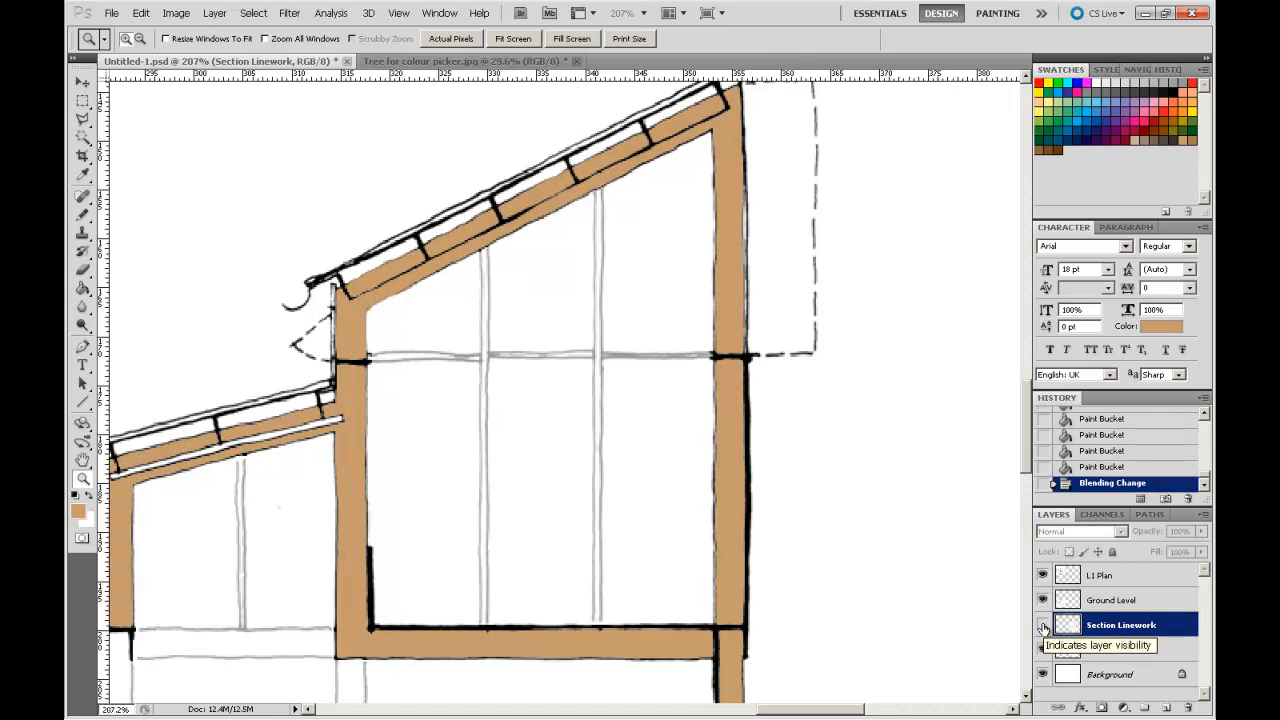
pyautogui.click(1043, 625)
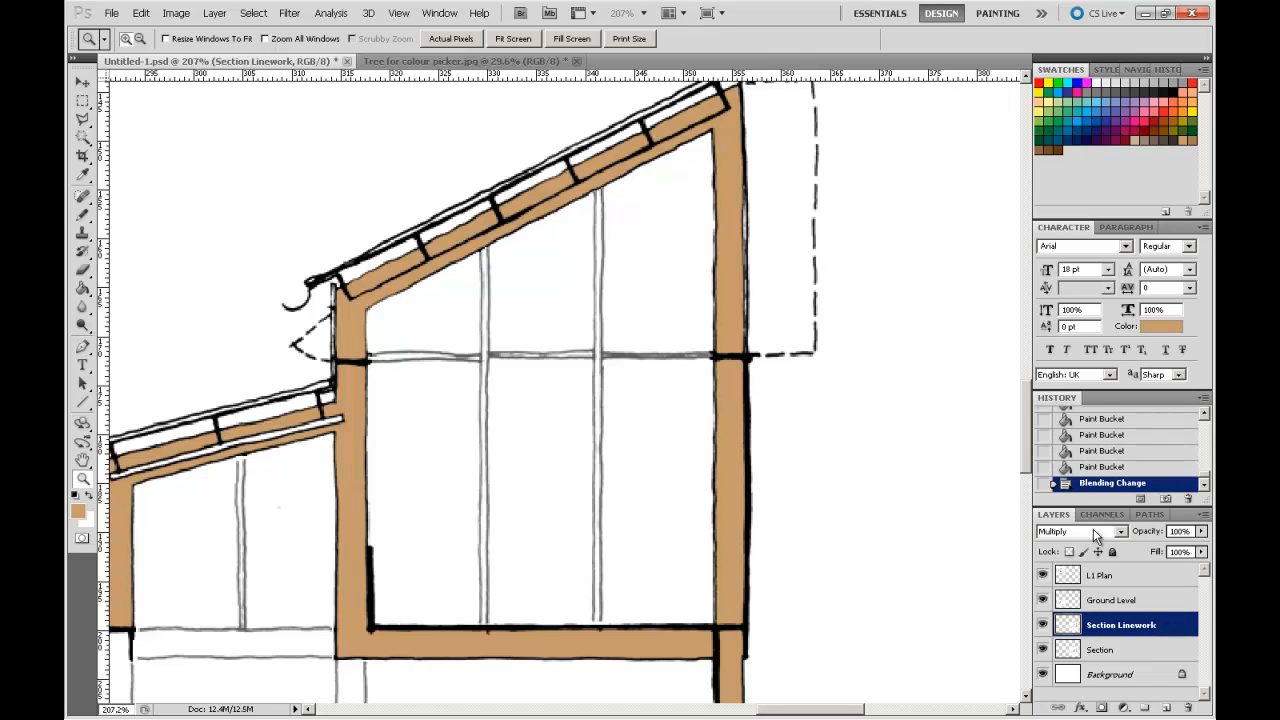
pyautogui.keyDown('alt'); pyautogui.click(722, 451); pyautogui.keyUp('alt')
pyautogui.keyDown('alt'); pyautogui.click(722, 451); pyautogui.keyUp('alt')
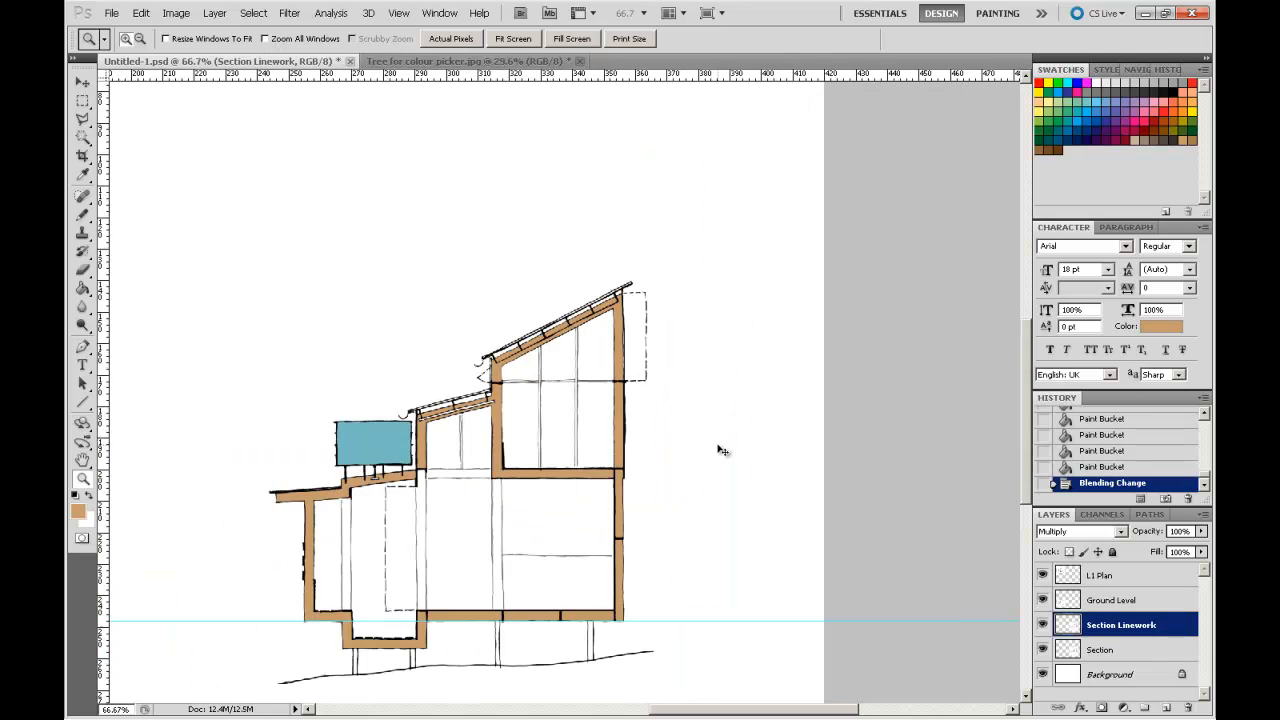
pyautogui.moveTo(235, 257); pyautogui.dragTo(668, 690)
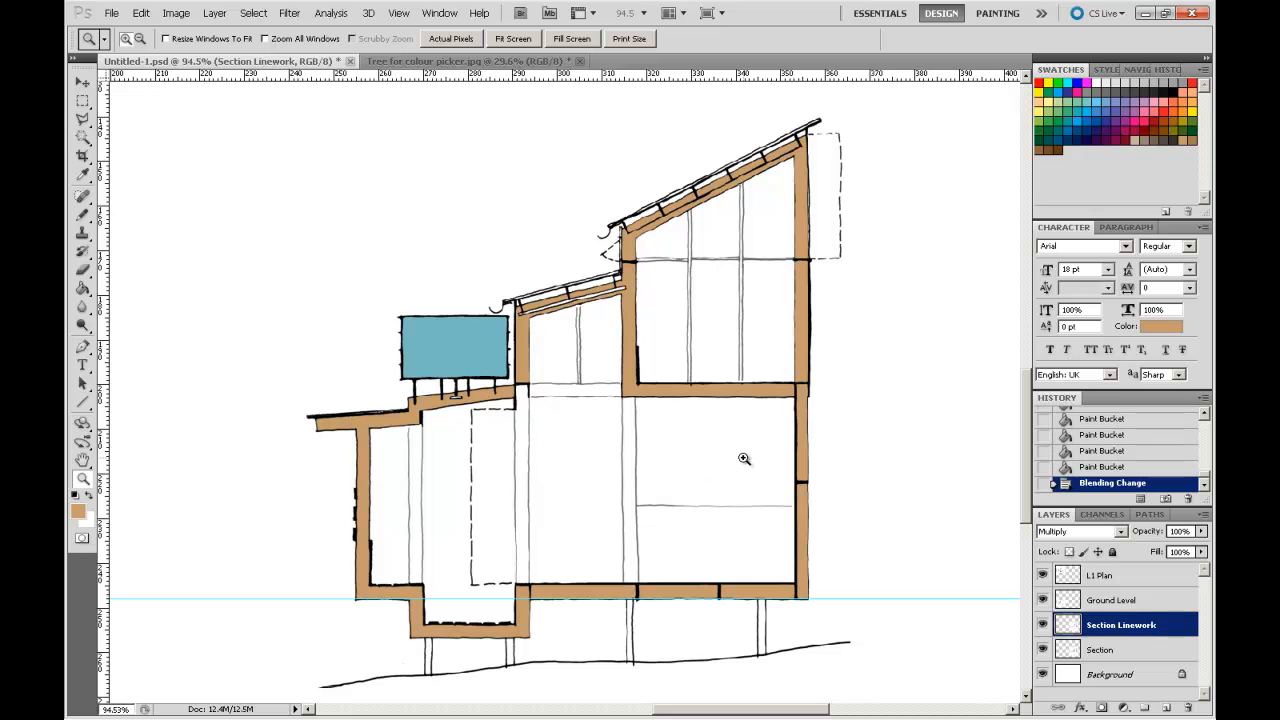
# Examine the linework of the two uncoloured floor plans alongside the coloured section
pyautogui.hotkey('ctrl', '-')
pyautogui.hotkey('ctrl', '-')
pyautogui.hotkey('ctrl', '-')
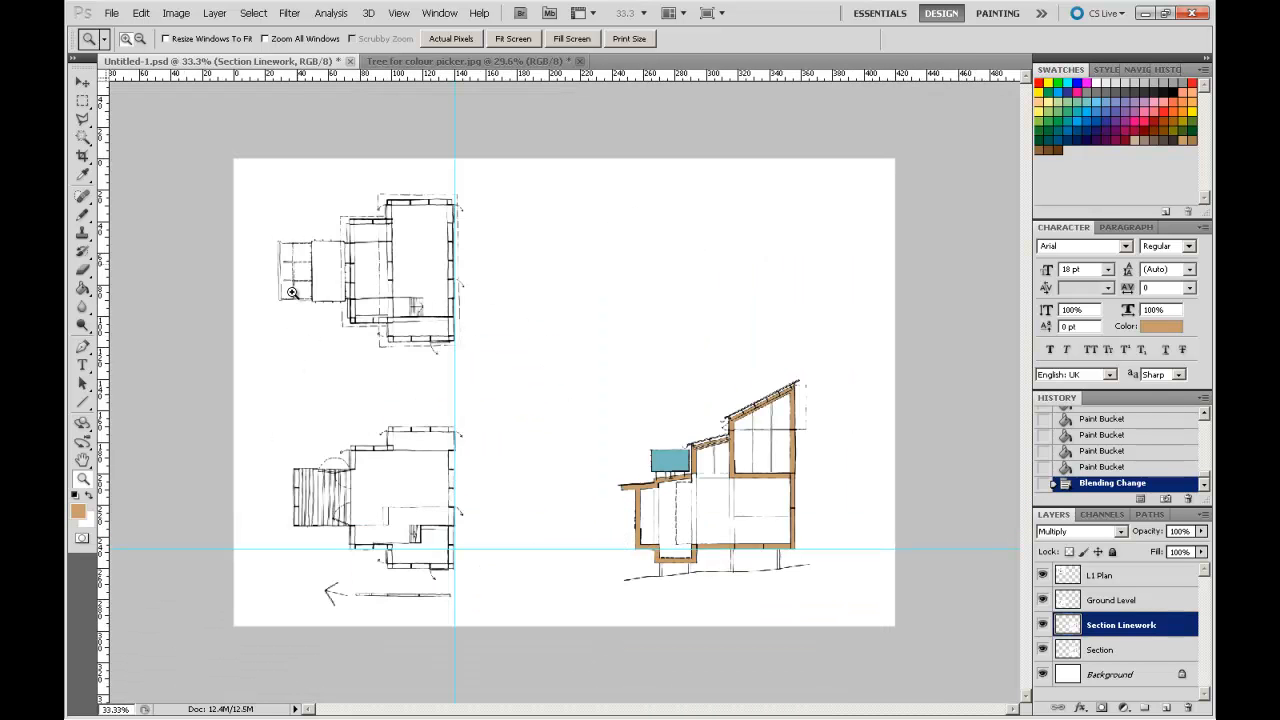
pyautogui.moveTo(307, 374); pyautogui.dragTo(507, 521)
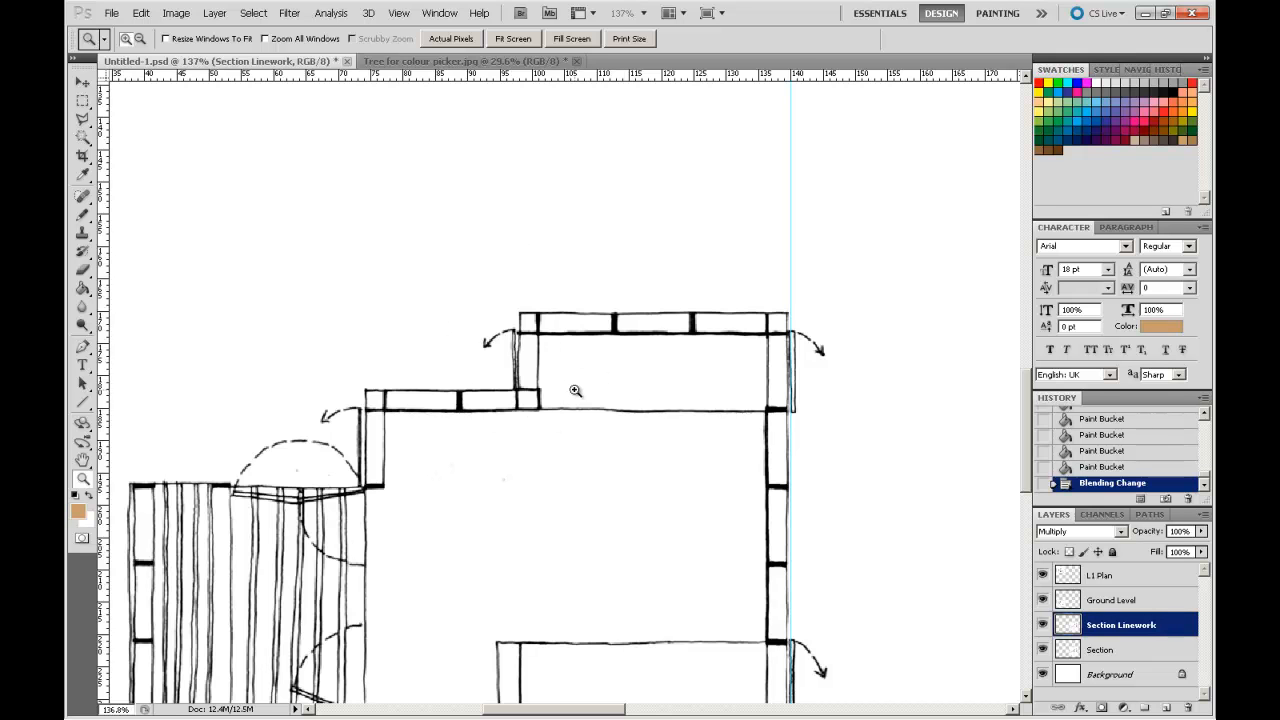
pyautogui.hotkey('ctrl', '-')
pyautogui.hotkey('ctrl', '-')
pyautogui.hotkey('ctrl', '-')
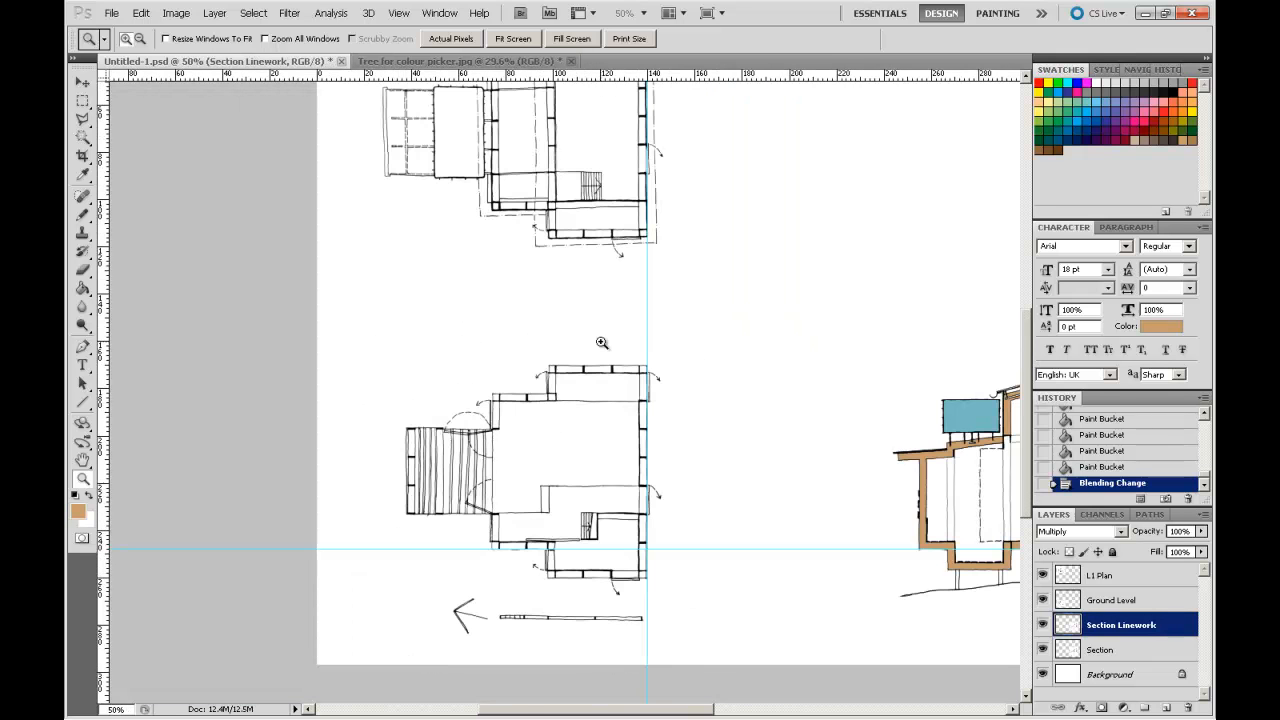
pyautogui.scroll(2, 601, 342)
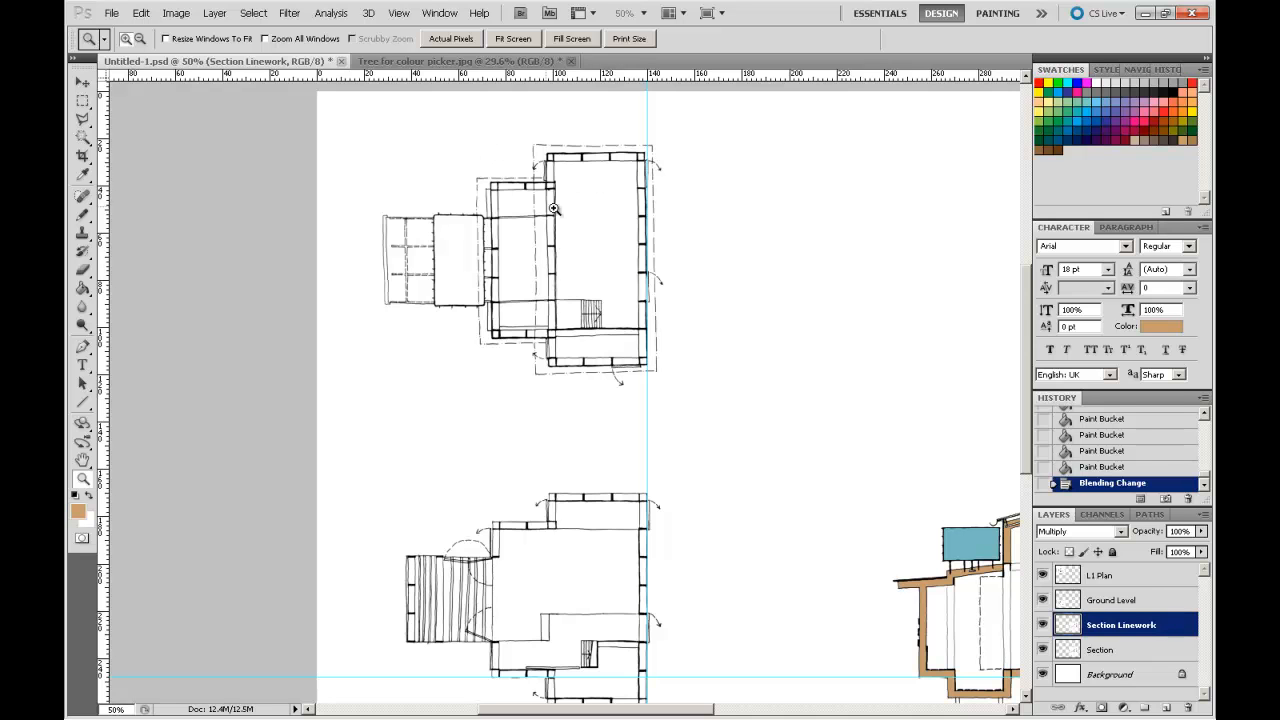
pyautogui.scroll(-2, 632, 310)
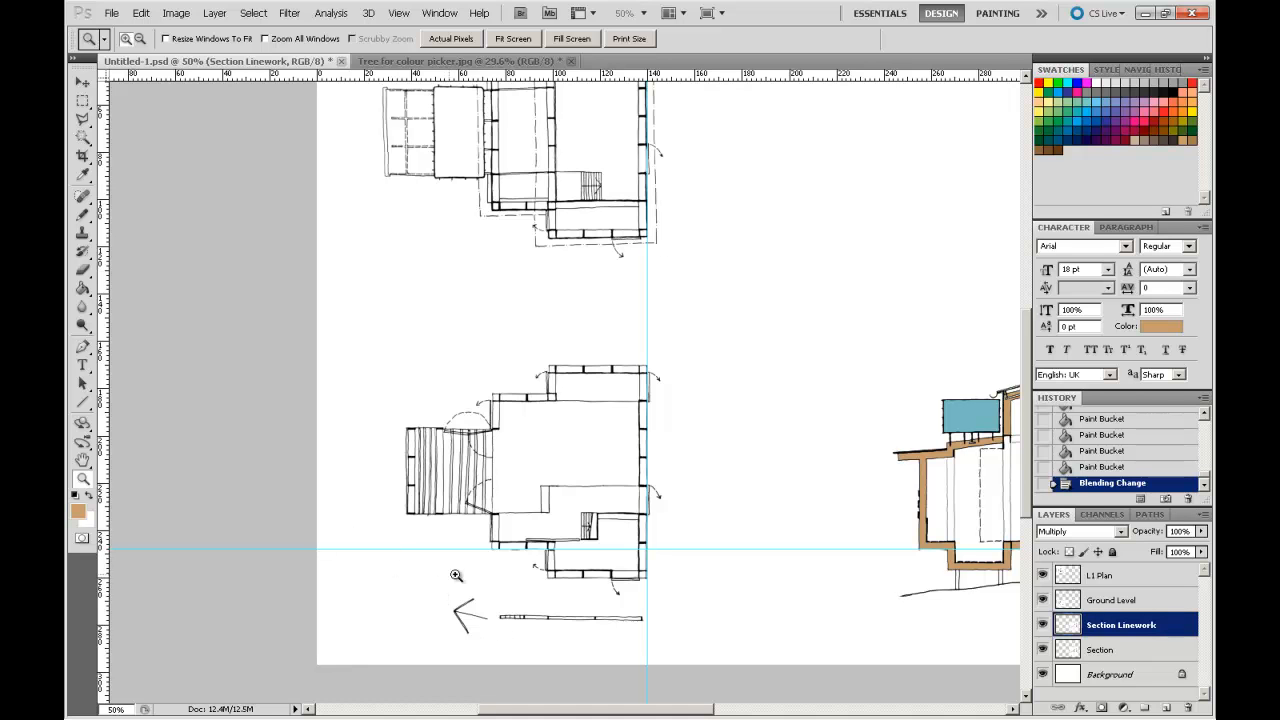
pyautogui.moveTo(645, 714); pyautogui.dragTo(753, 703)
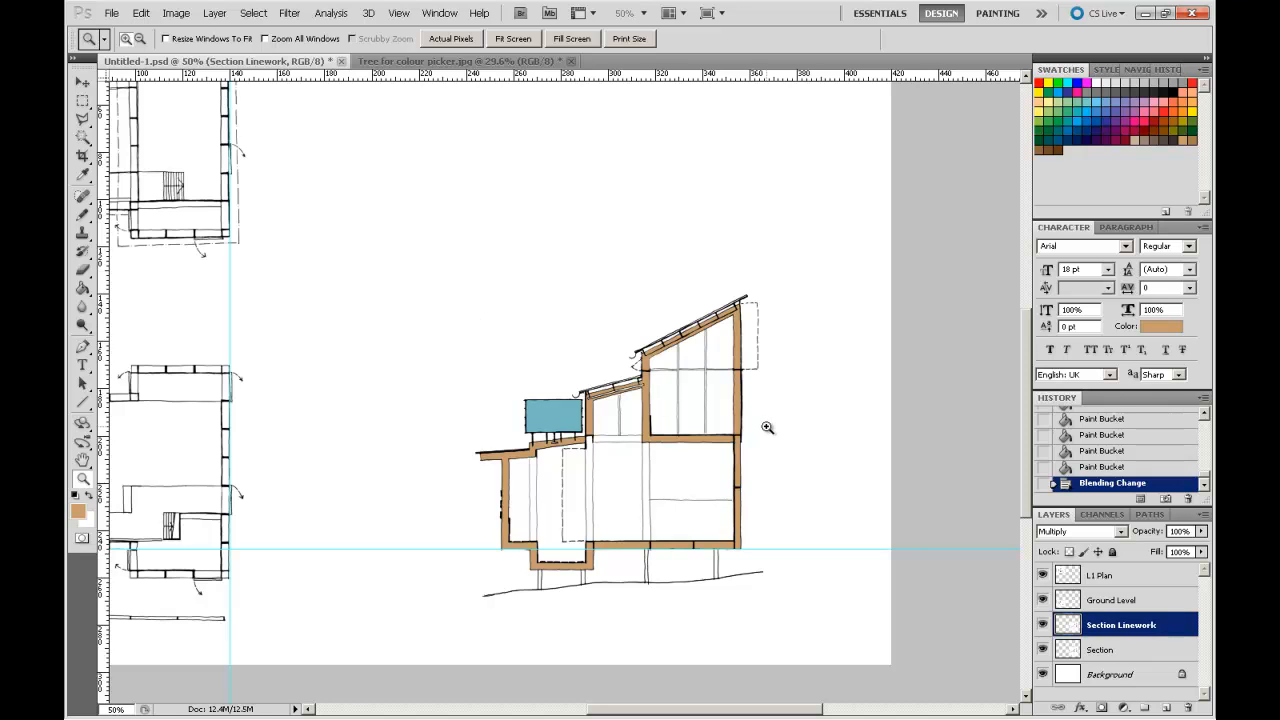
# Create a new layer named Section Graduated Colour directly above the Section layer
pyautogui.moveTo(551, 263); pyautogui.dragTo(800, 599)
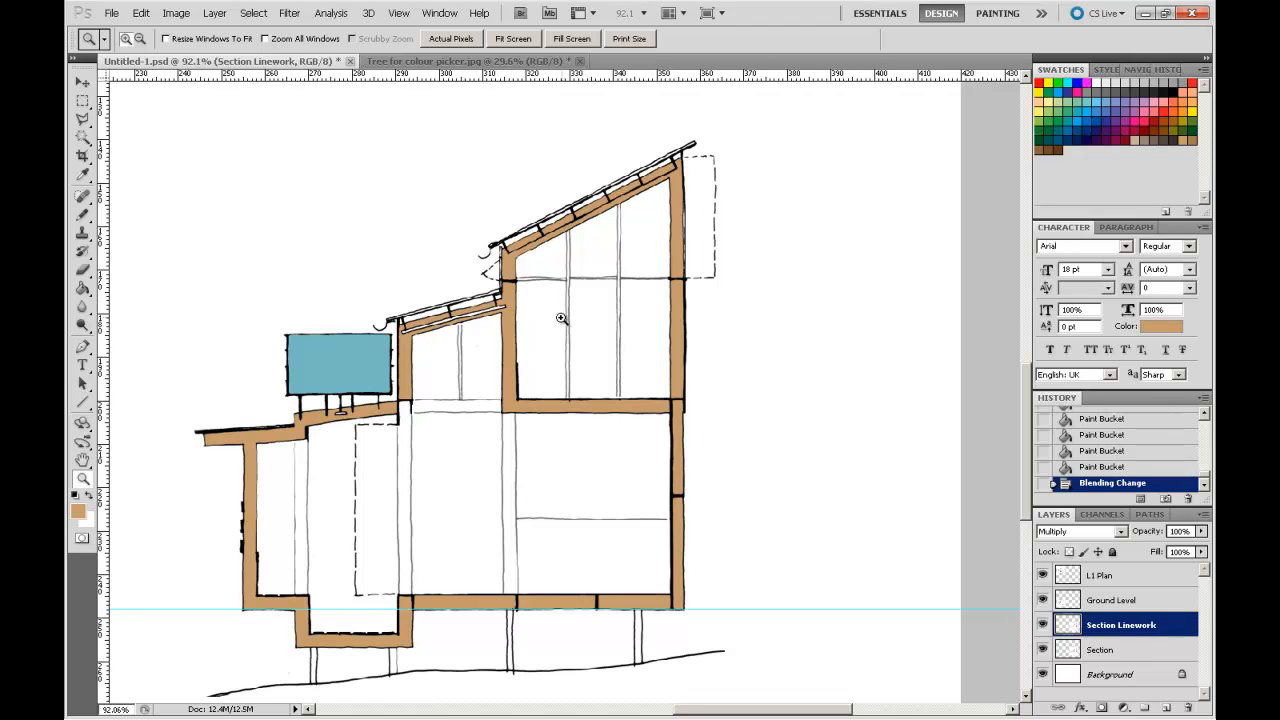
pyautogui.click(1100, 651)
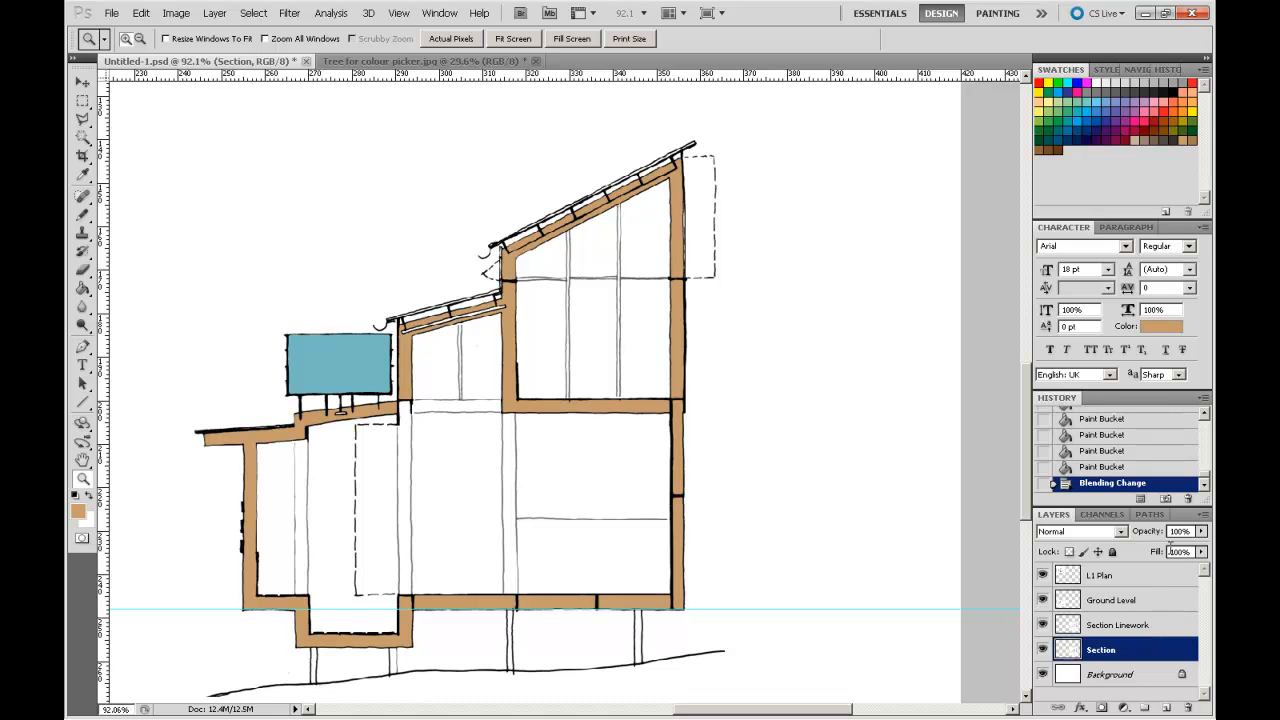
pyautogui.click(1203, 516)
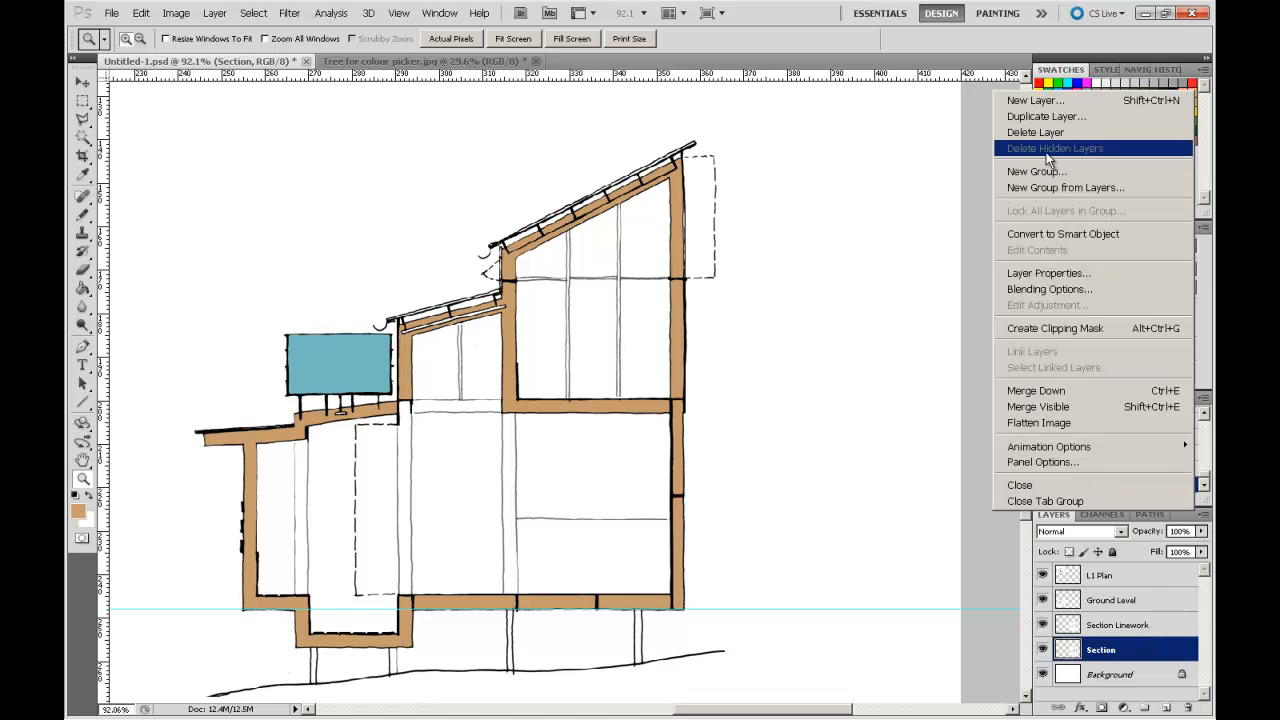
pyautogui.click(1030, 100)
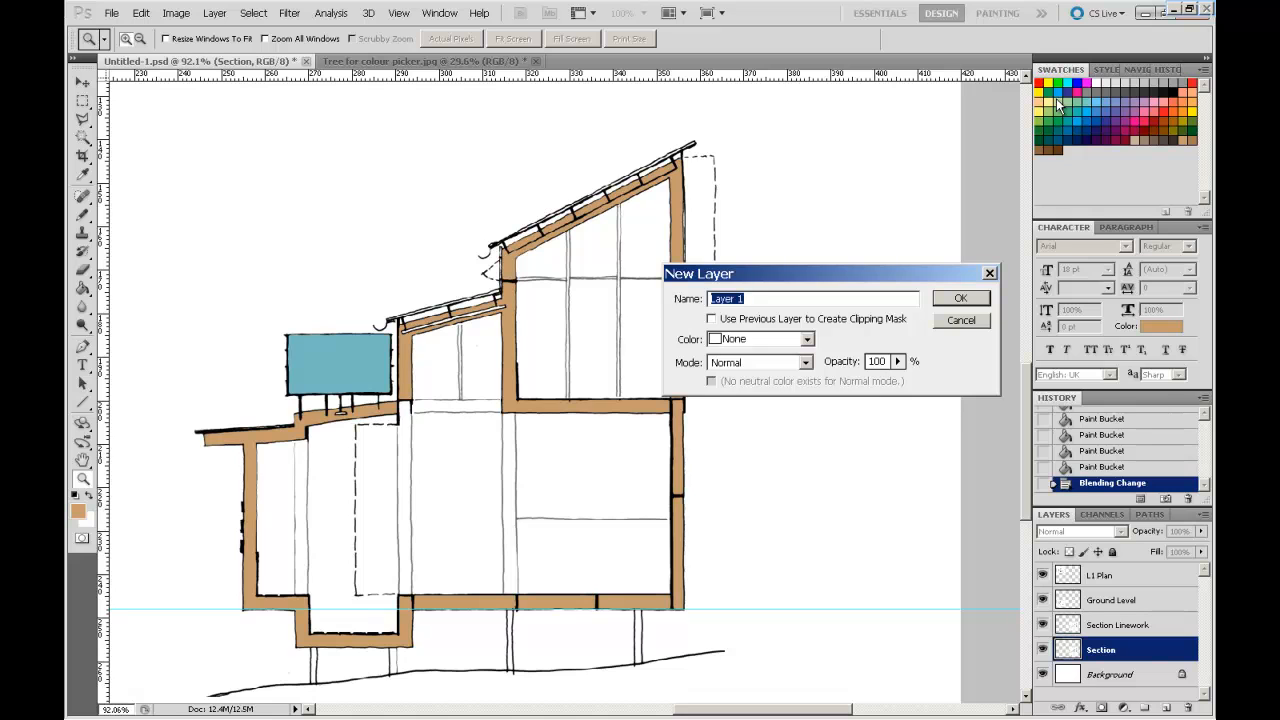
pyautogui.write('Section Graduated Colour')
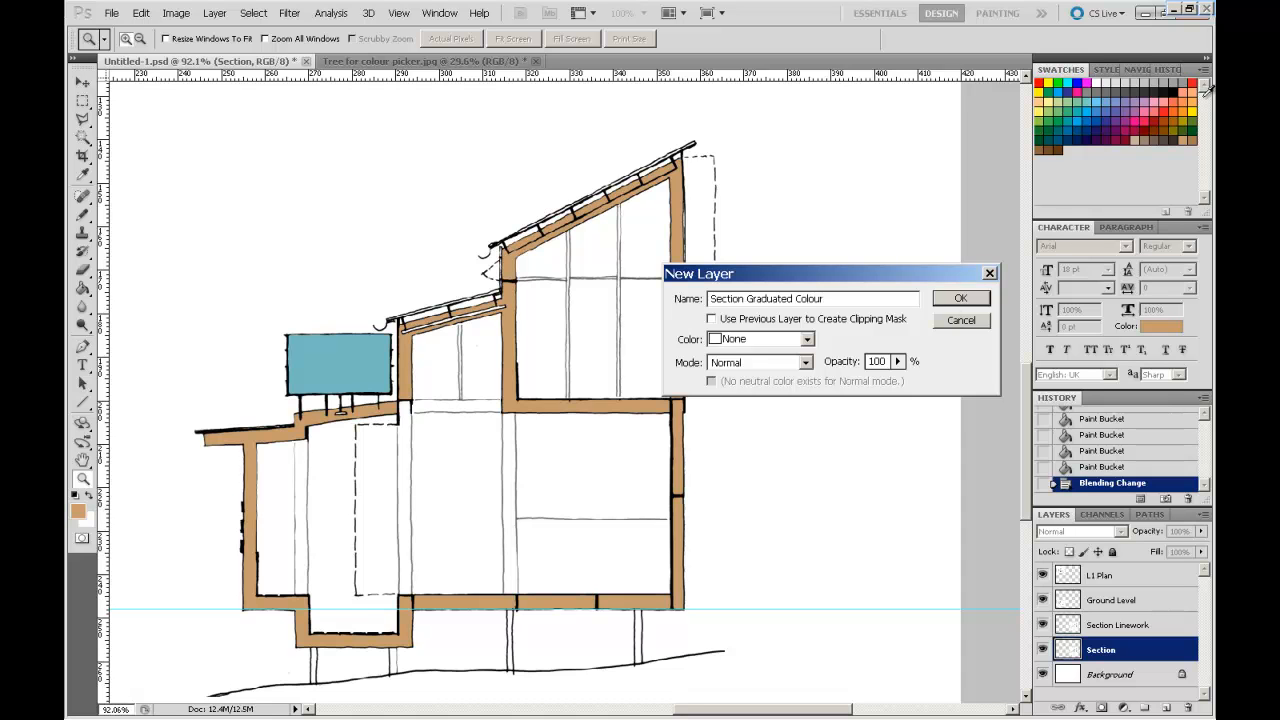
pyautogui.click(944, 299)
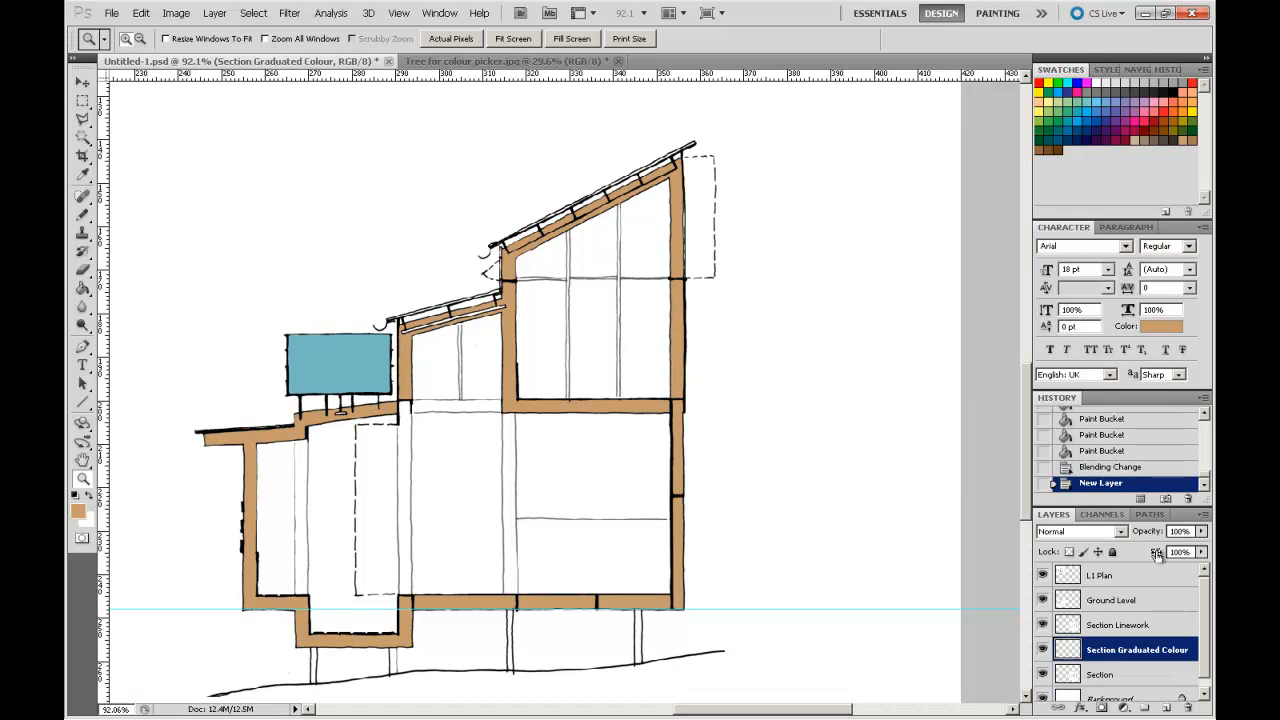
pyautogui.scroll(-1, 1202, 596)
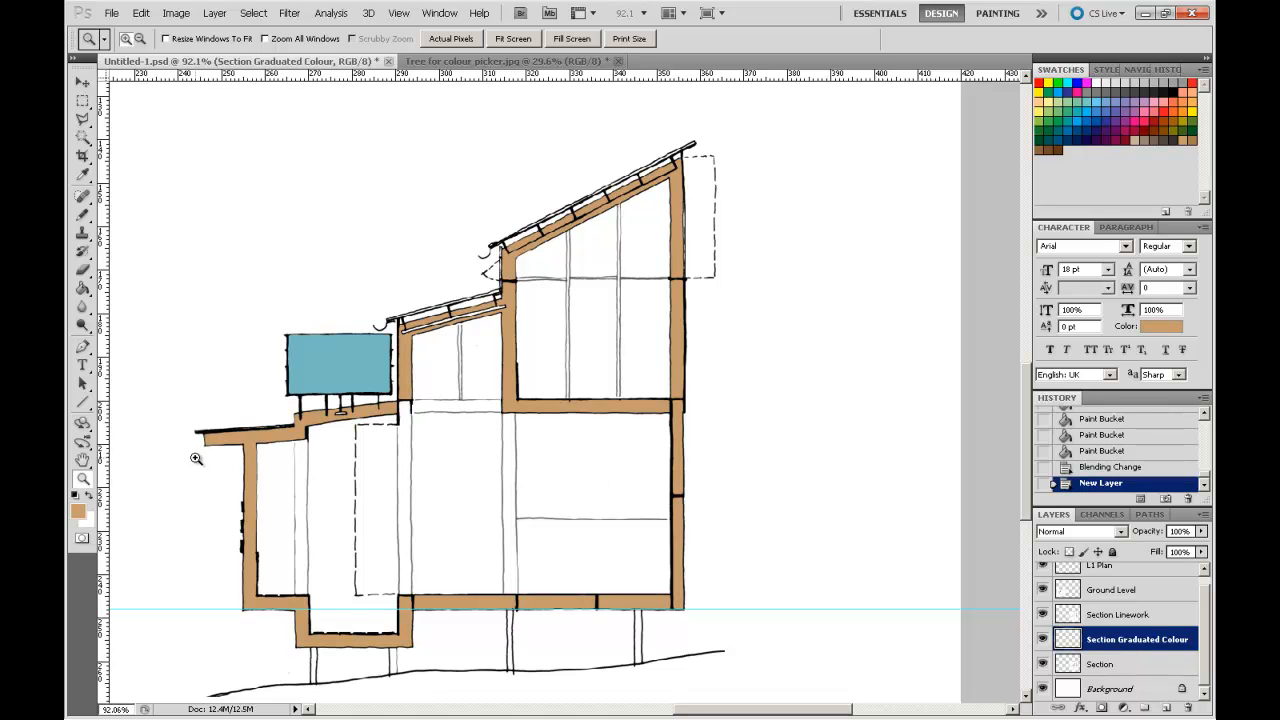
# Outline the interior of the tall upper room, between its walls, floor and sloping roof, with a Polygonal Lasso selection
pyautogui.moveTo(471, 171); pyautogui.dragTo(717, 411)
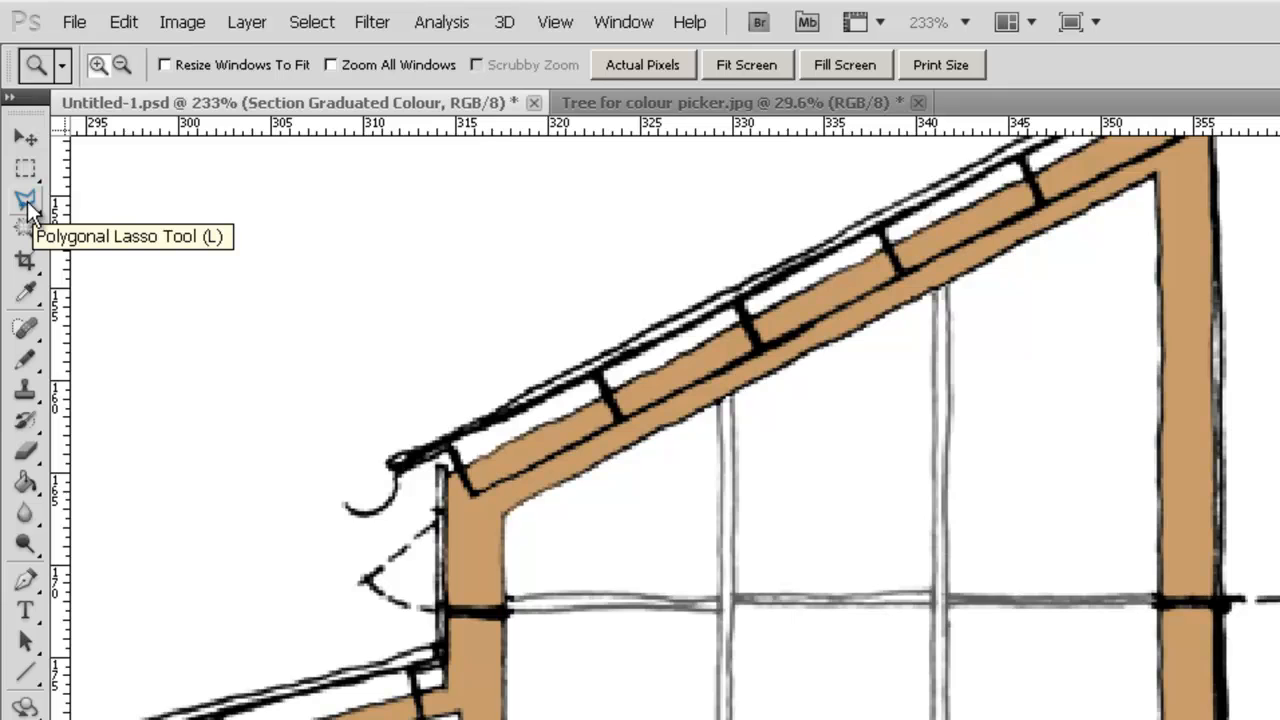
pyautogui.click(27, 202)
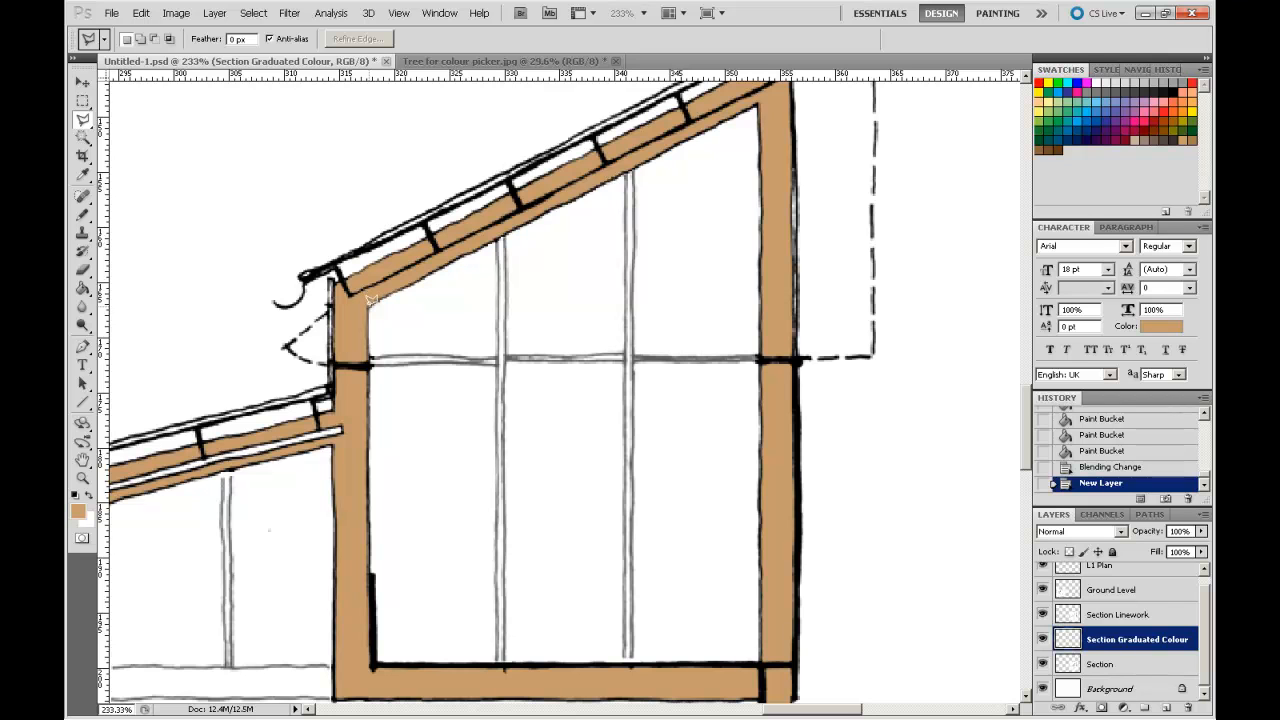
pyautogui.click(368, 304)
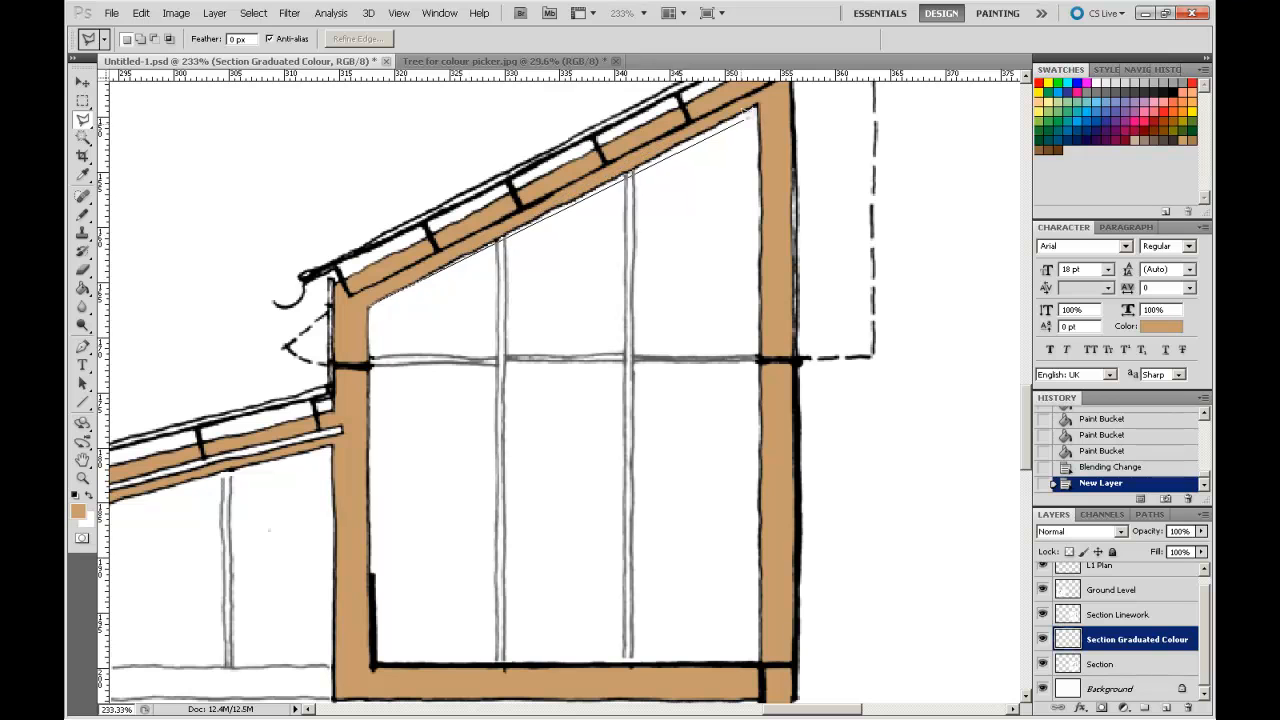
pyautogui.click(757, 107)
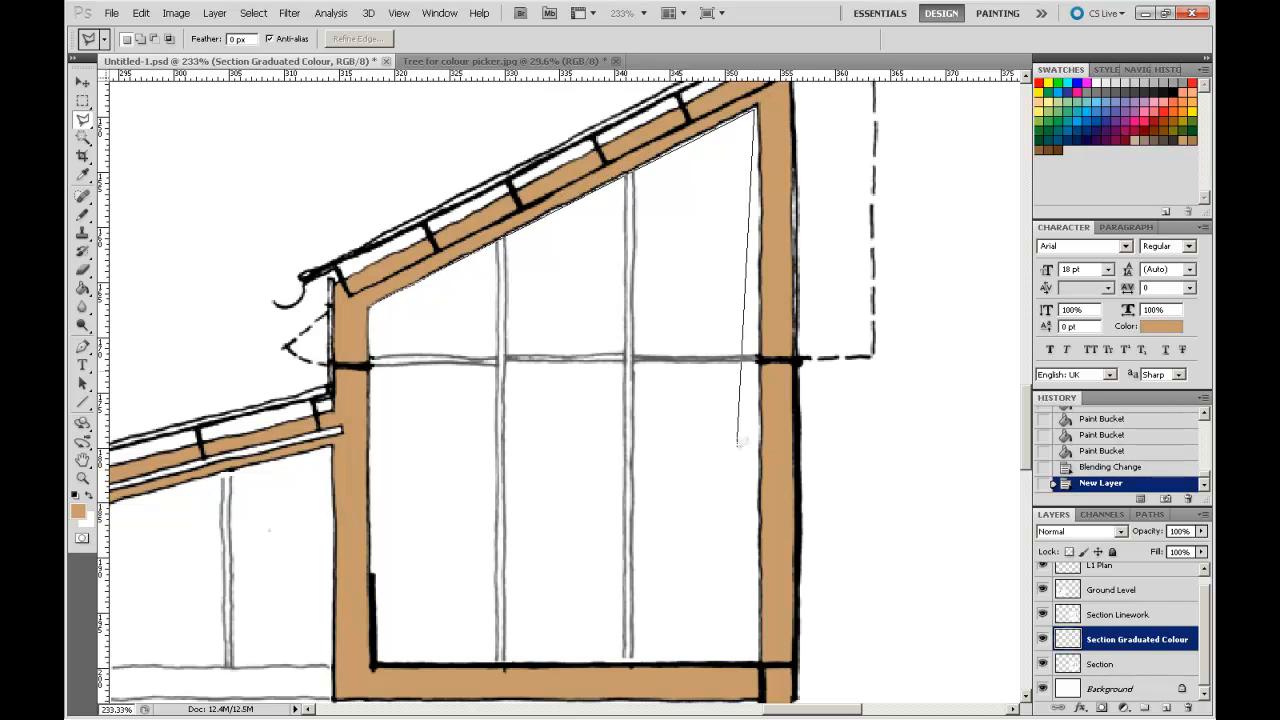
pyautogui.click(762, 656)
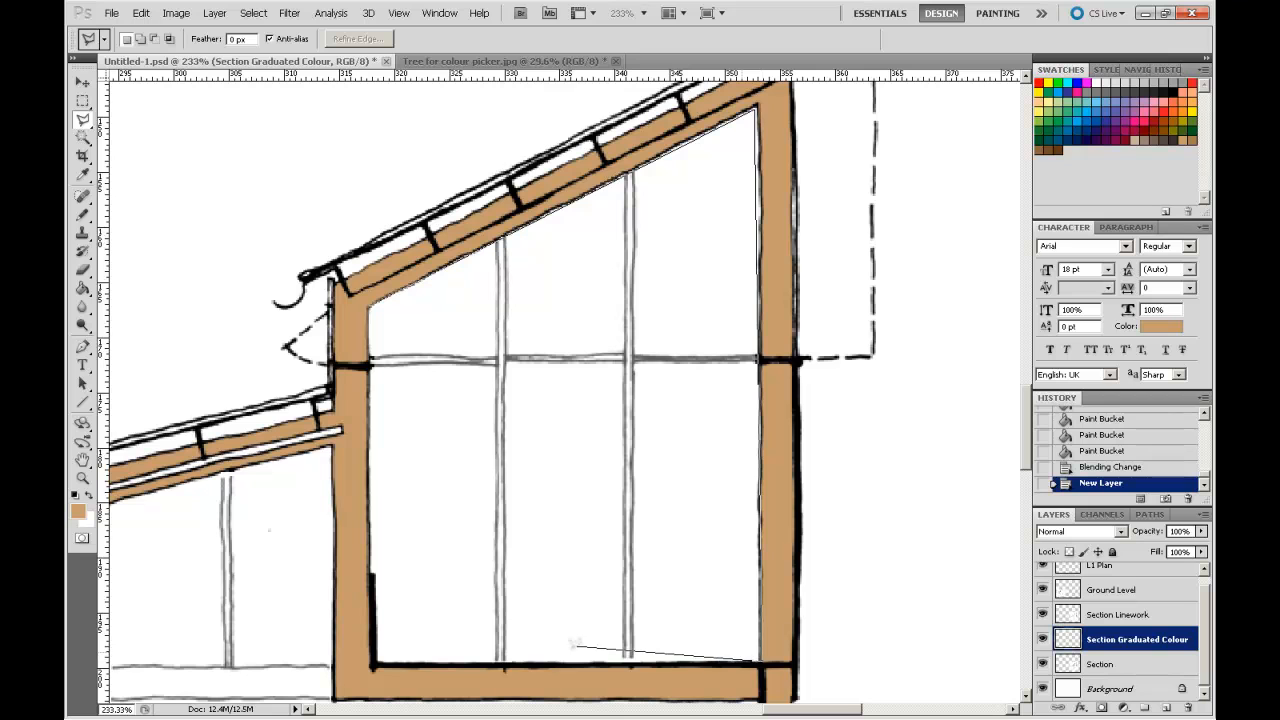
pyautogui.click(371, 657)
pyautogui.doubleClick(369, 412)
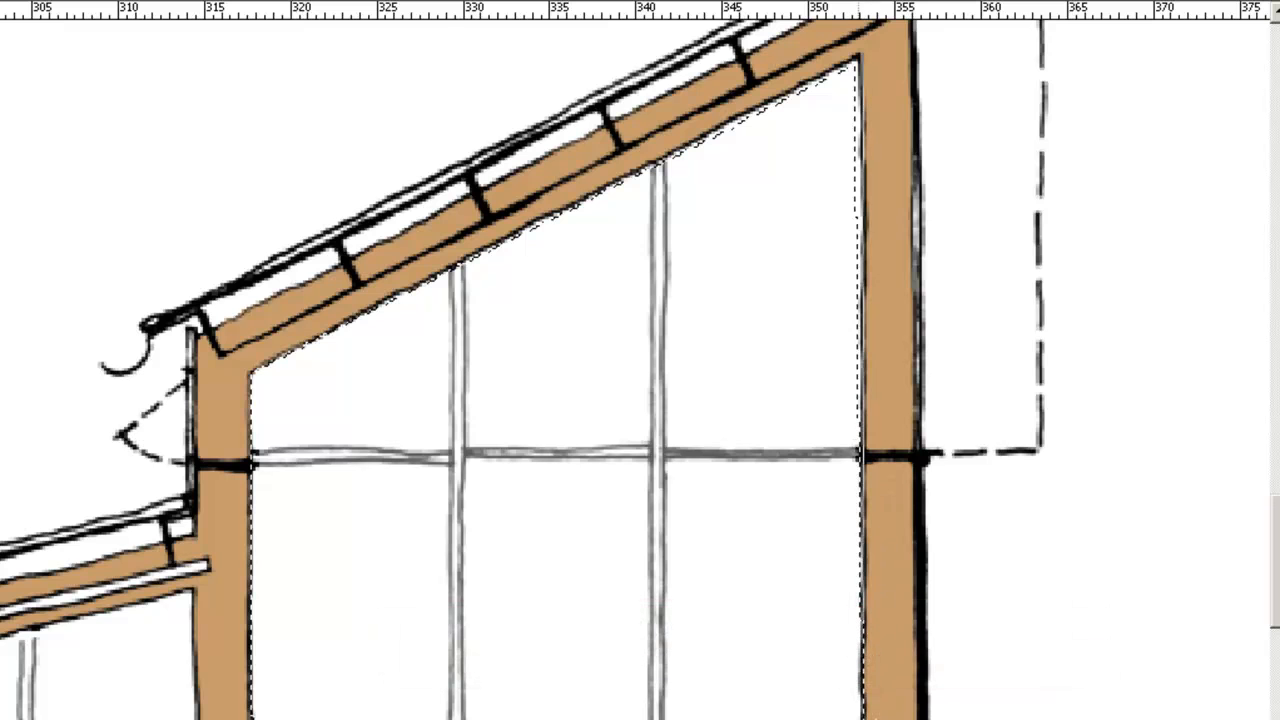
# Add the missed slivers along the upper room's outer wall and the underside of its sloping roof to the selection
pyautogui.click(868, 714)
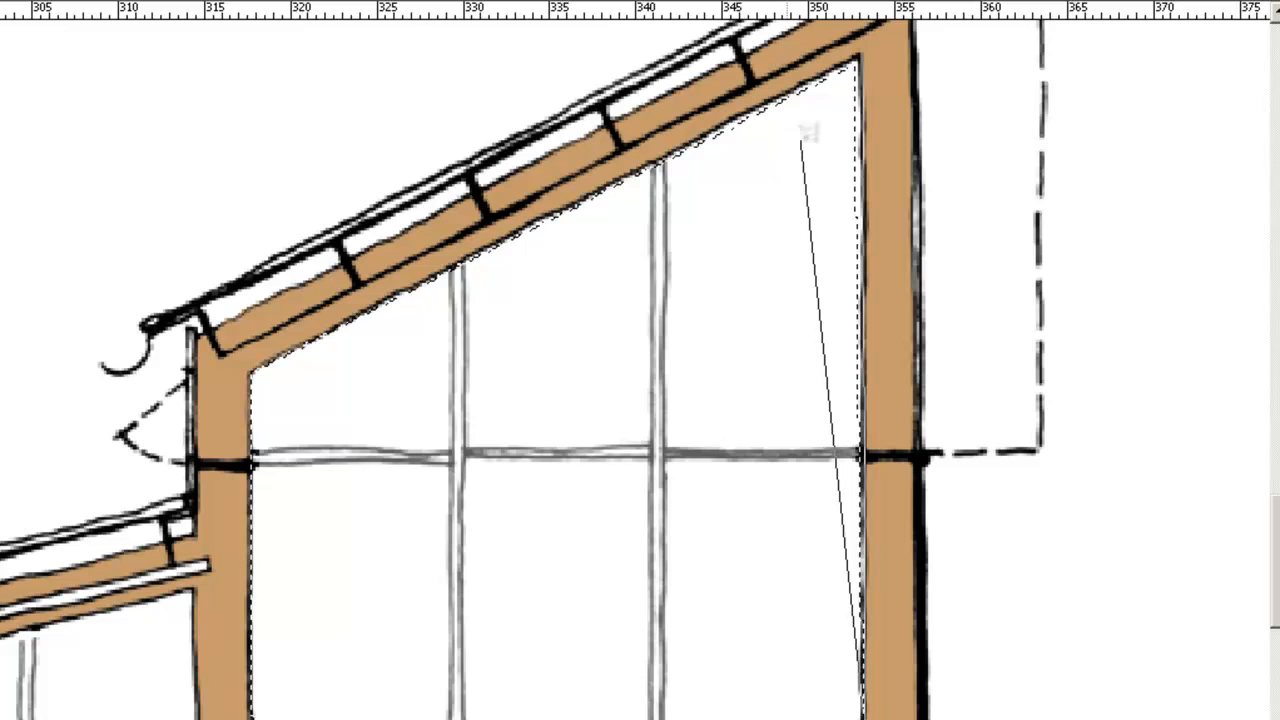
pyautogui.doubleClick(812, 113)
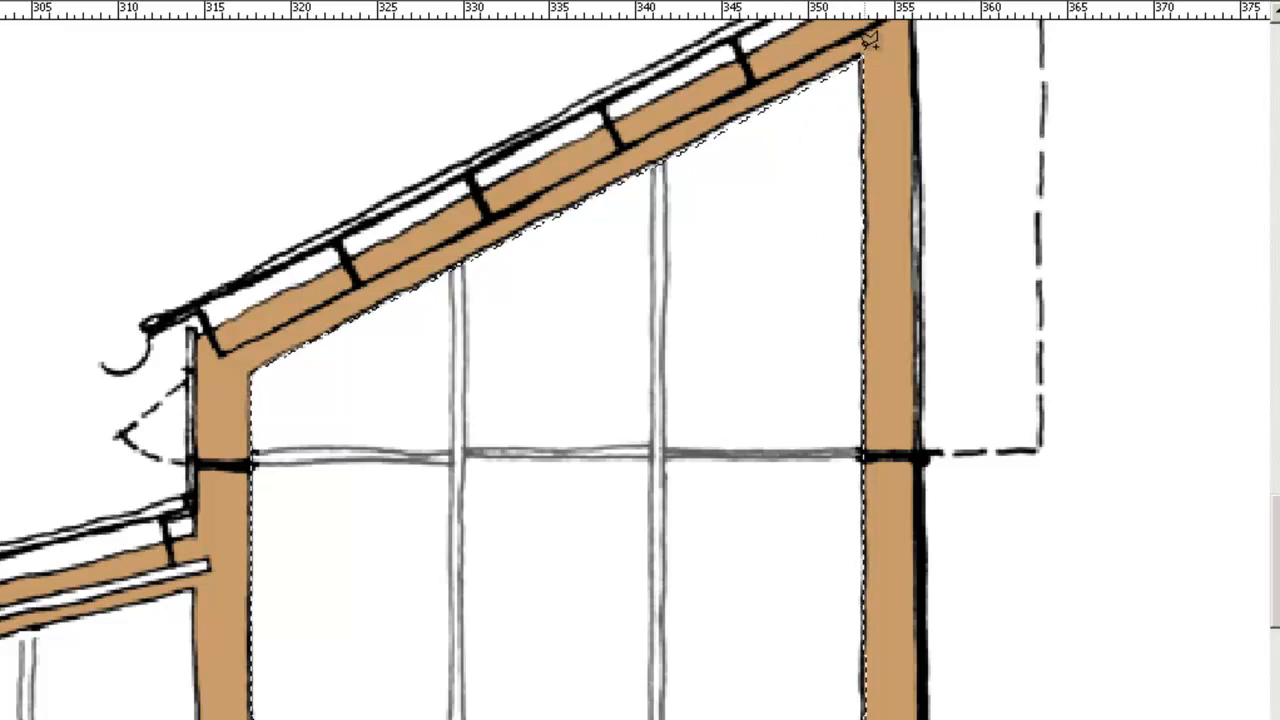
pyautogui.click(432, 280)
pyautogui.click(467, 342)
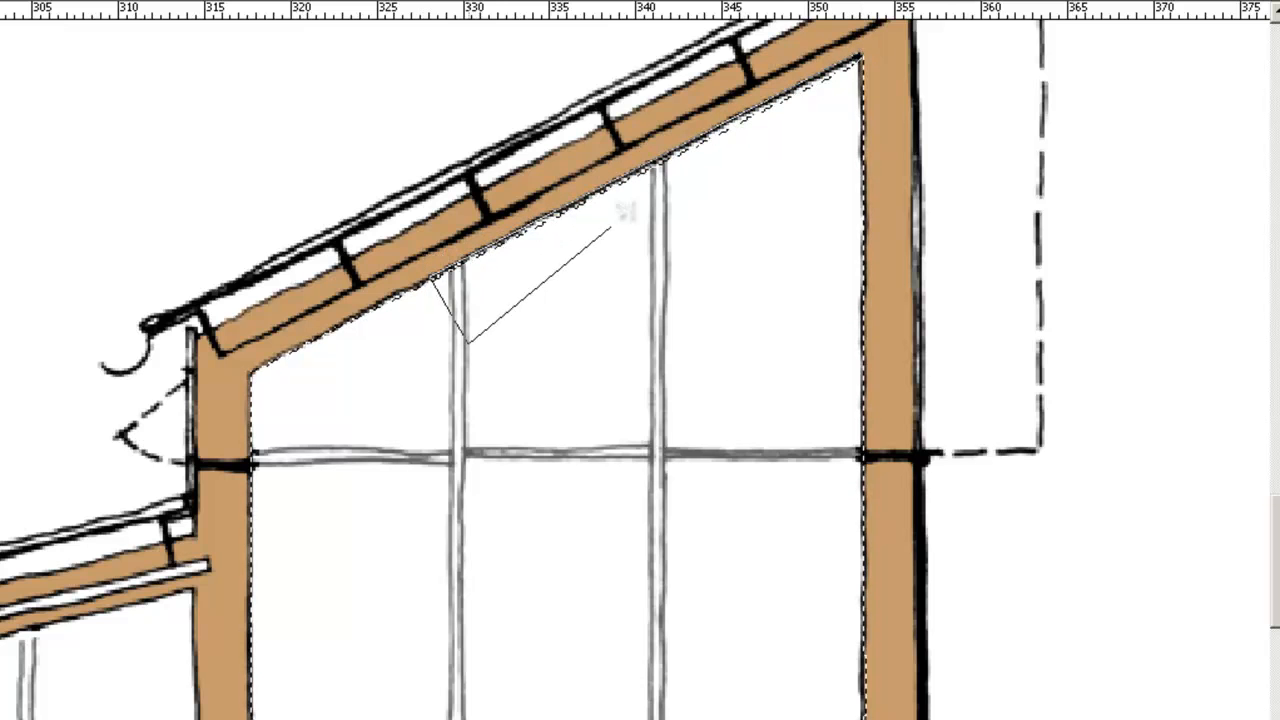
pyautogui.doubleClick(754, 188)
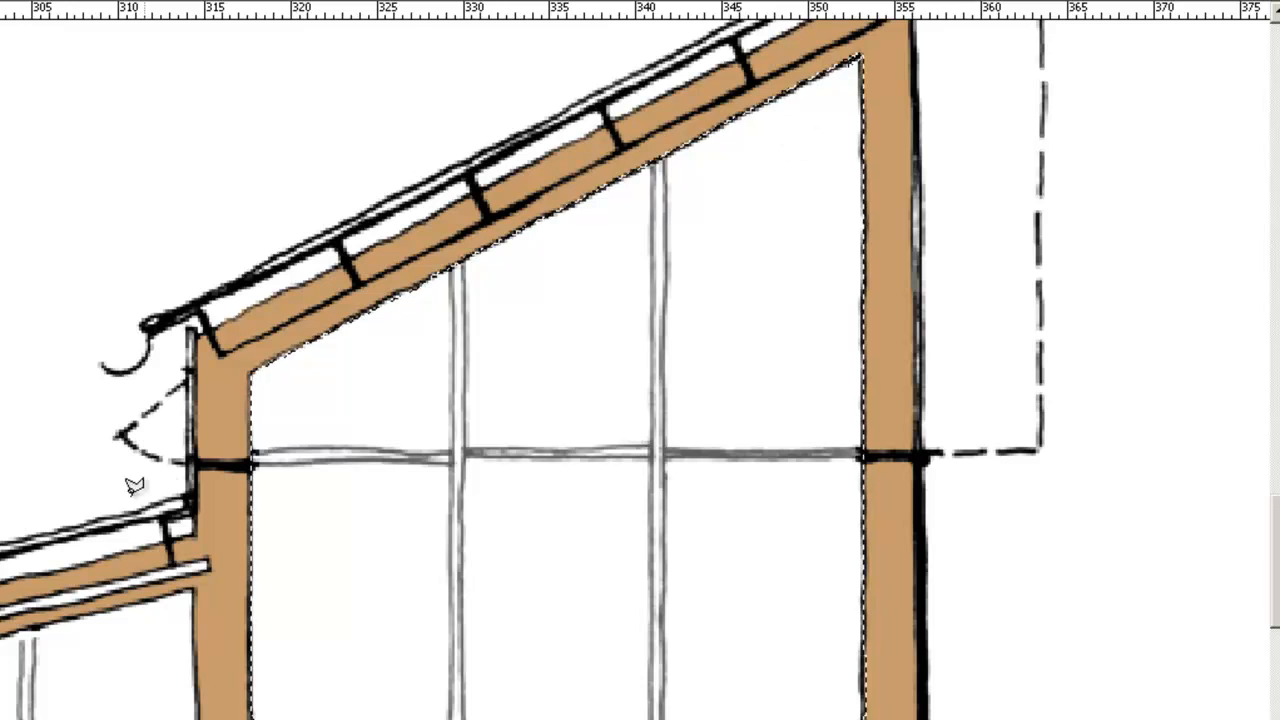
# Add the missed pixels in the upper room's peak corner, where the roof meets the outer wall, to the selection
pyautogui.moveTo(808, 42); pyautogui.dragTo(940, 100)
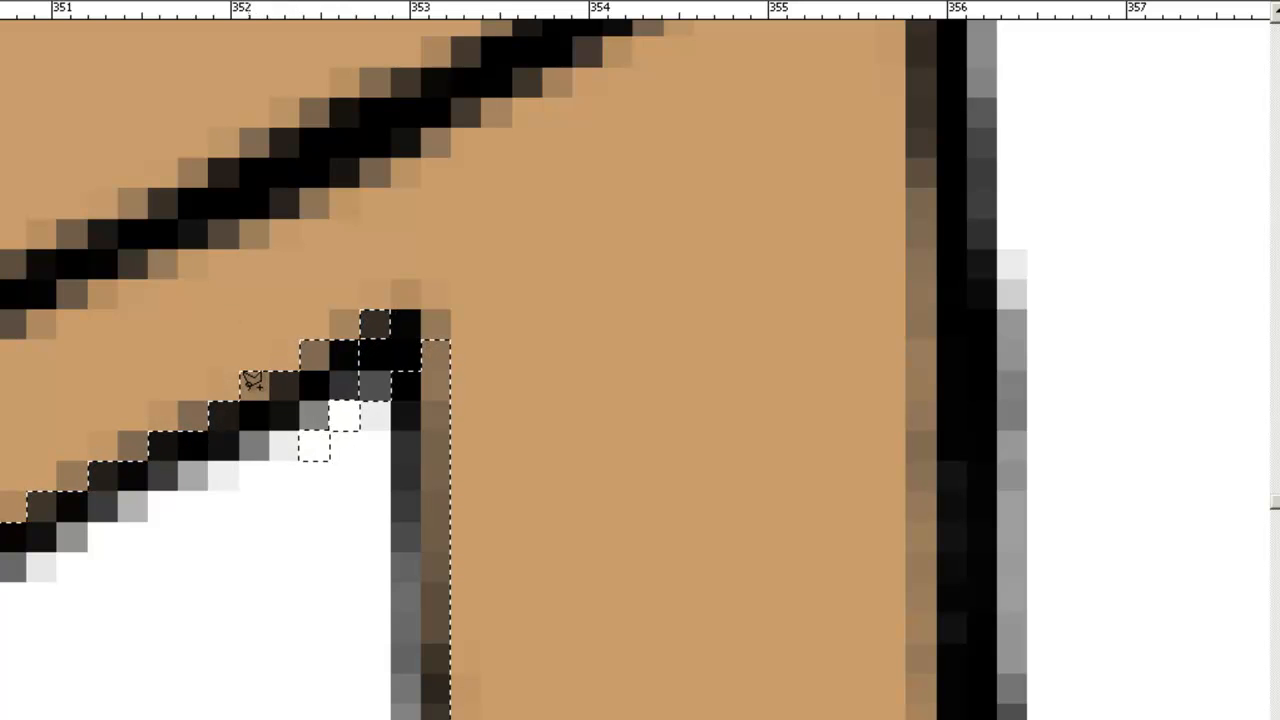
pyautogui.click(437, 267)
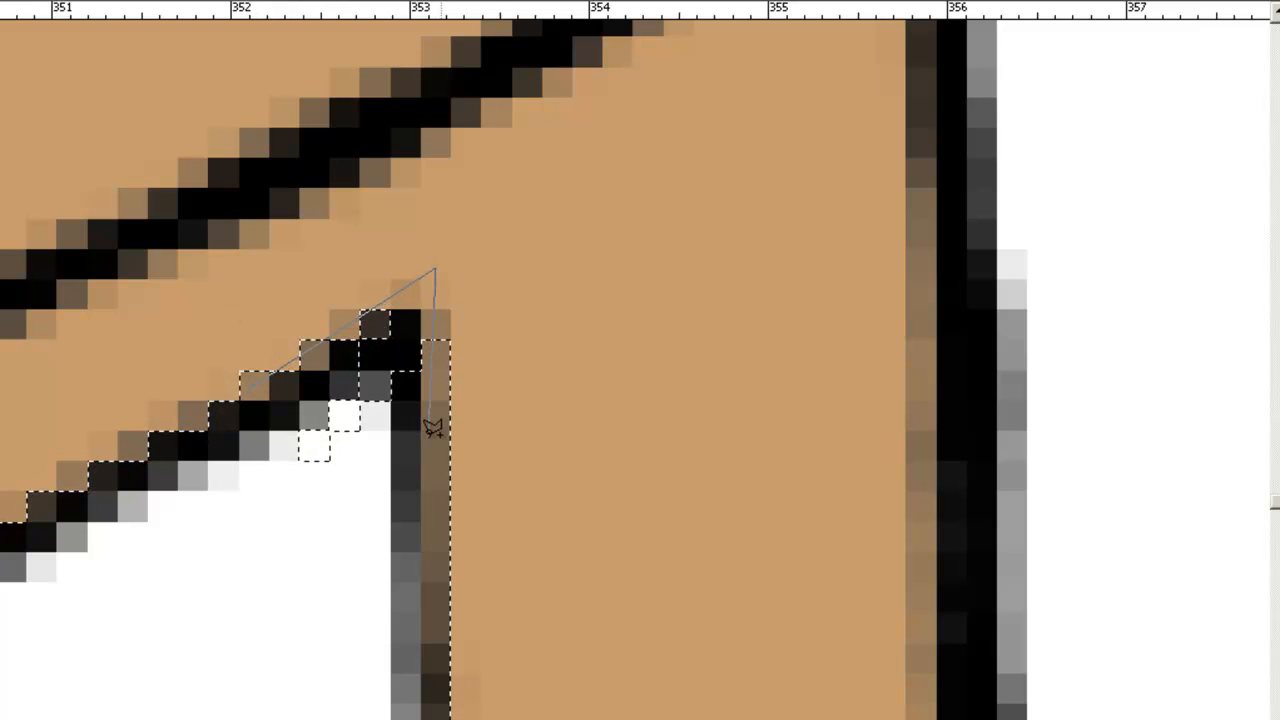
pyautogui.click(439, 418)
pyautogui.click(331, 638)
pyautogui.click(293, 600)
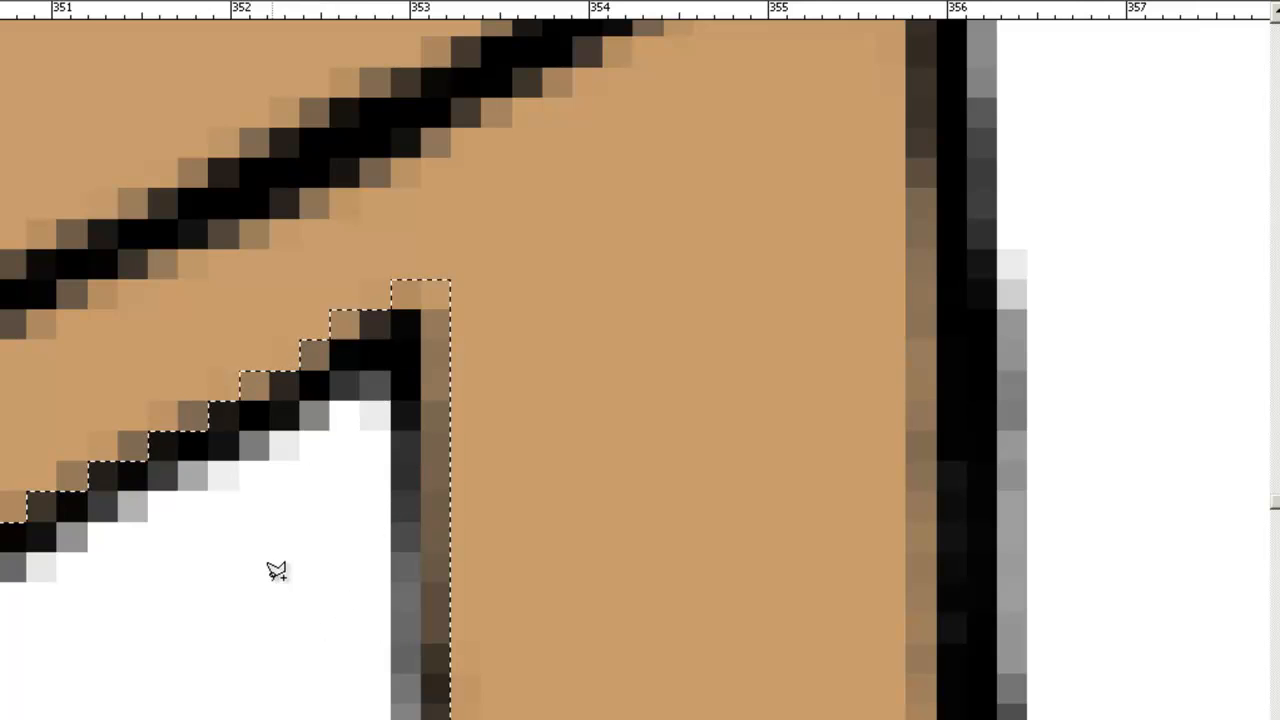
# Add a rectangular area beneath the upper room's floor, down to the thin horizontal line between the walls, to the selection
pyautogui.hotkey('ctrl', '-')
pyautogui.hotkey('ctrl', '-')
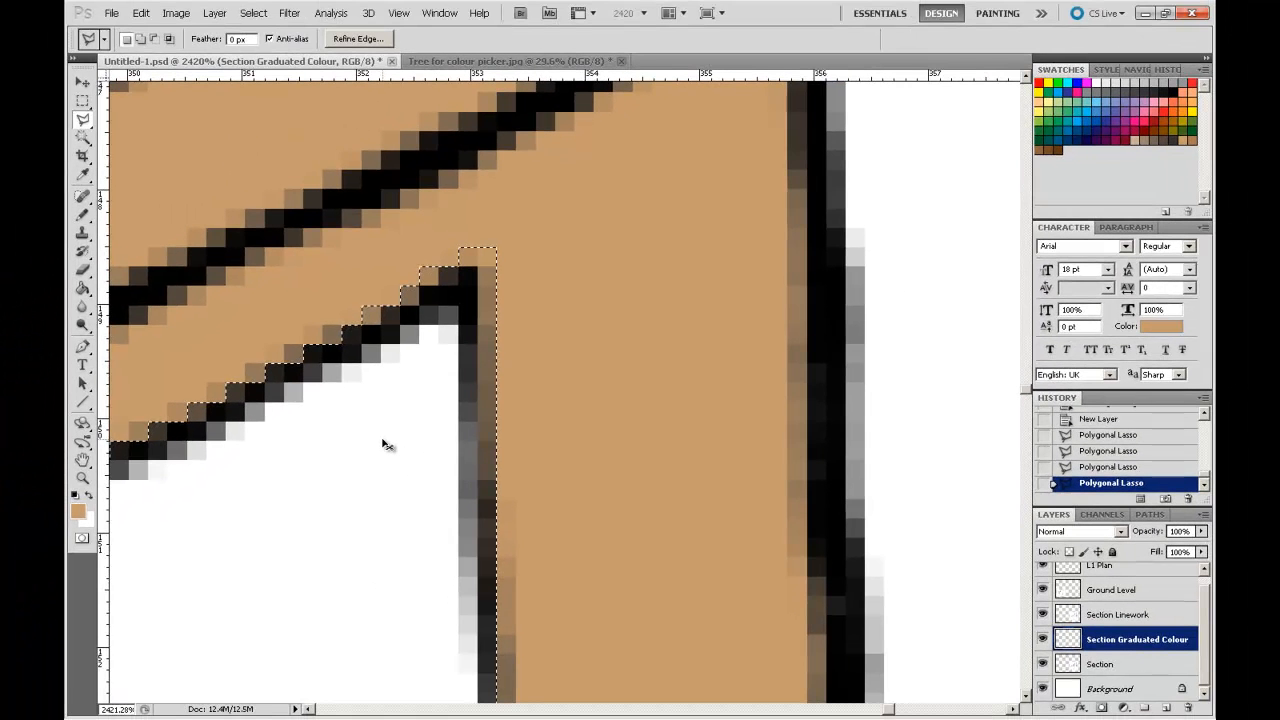
pyautogui.hotkey('ctrl', '-')
pyautogui.hotkey('ctrl', '-')
pyautogui.hotkey('ctrl', '-')
pyautogui.hotkey('ctrl', '-')
pyautogui.hotkey('ctrl', '-')
pyautogui.hotkey('ctrl', '-')
pyautogui.hotkey('ctrl', '-')
pyautogui.hotkey('ctrl', '-')
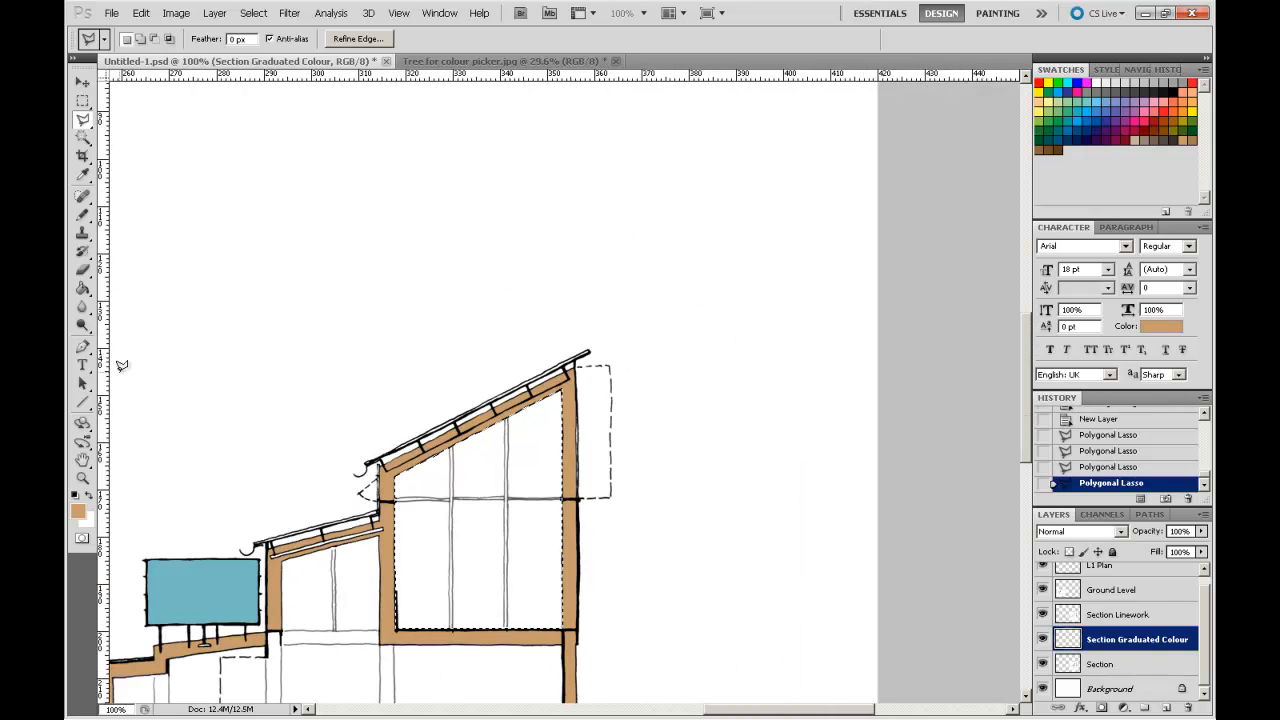
pyautogui.moveTo(473, 598); pyautogui.dragTo(502, 380)
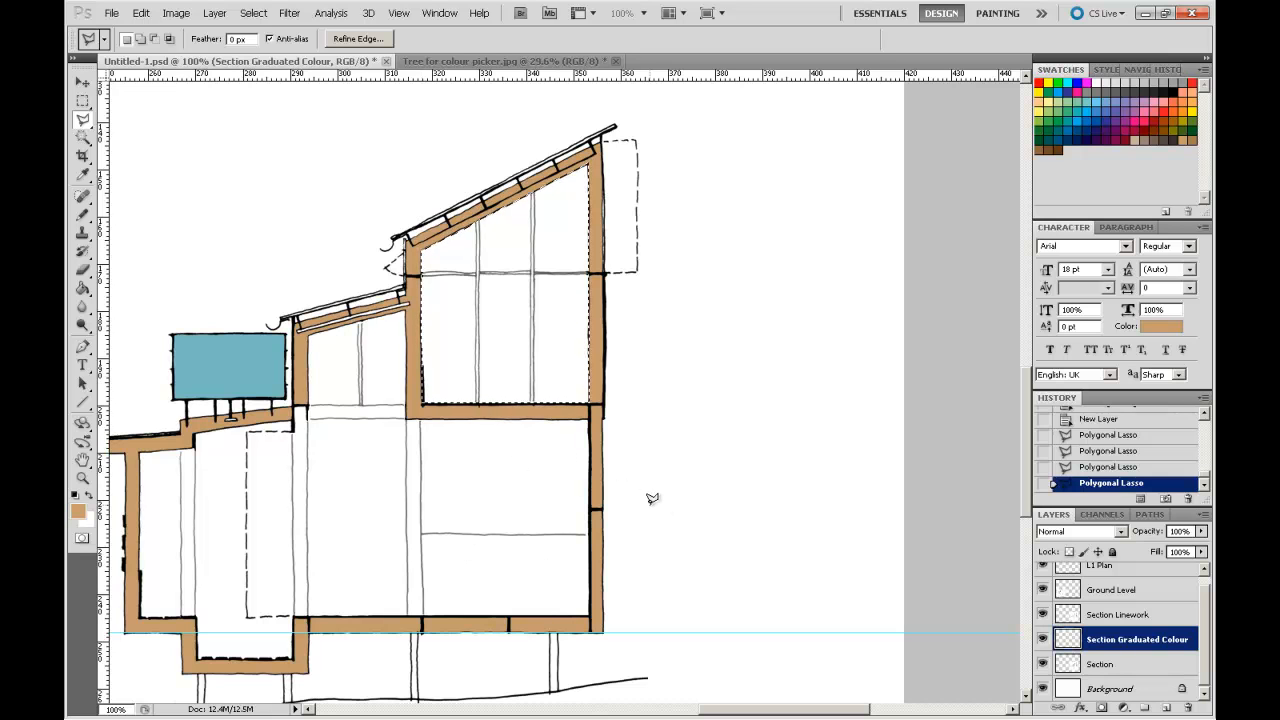
pyautogui.click(83, 101)
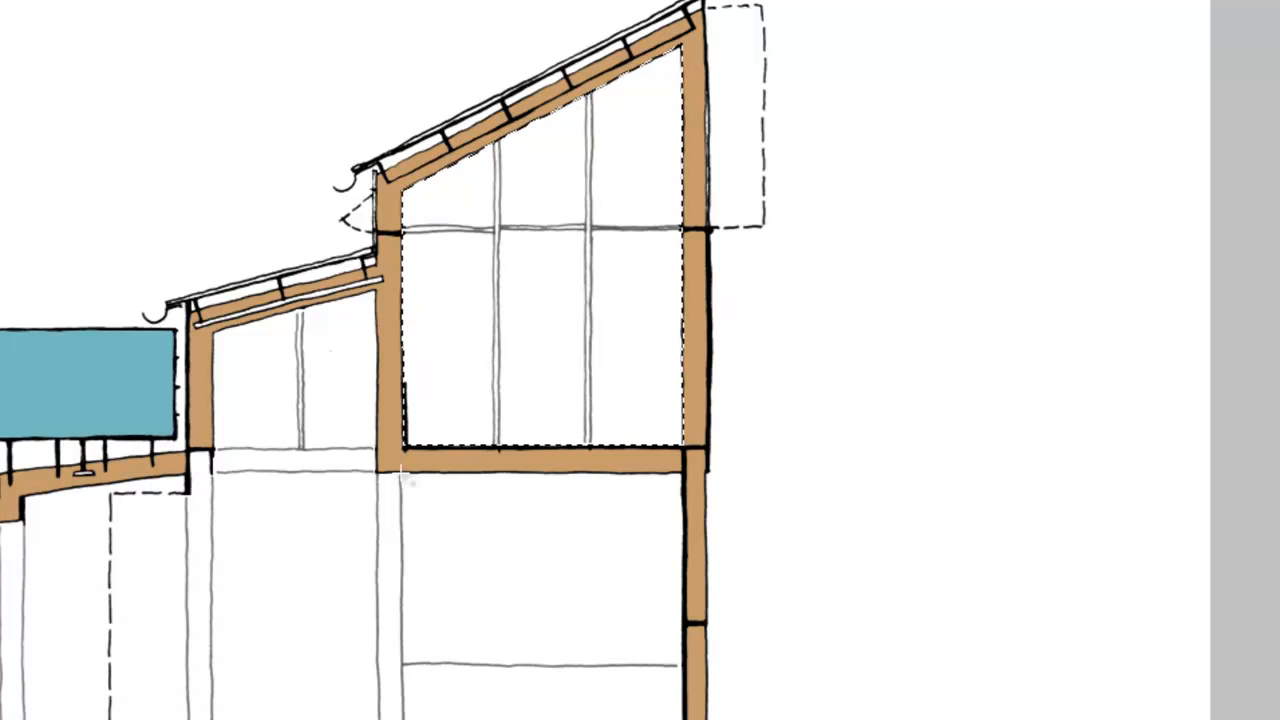
pyautogui.moveTo(401, 475); pyautogui.dragTo(684, 666)
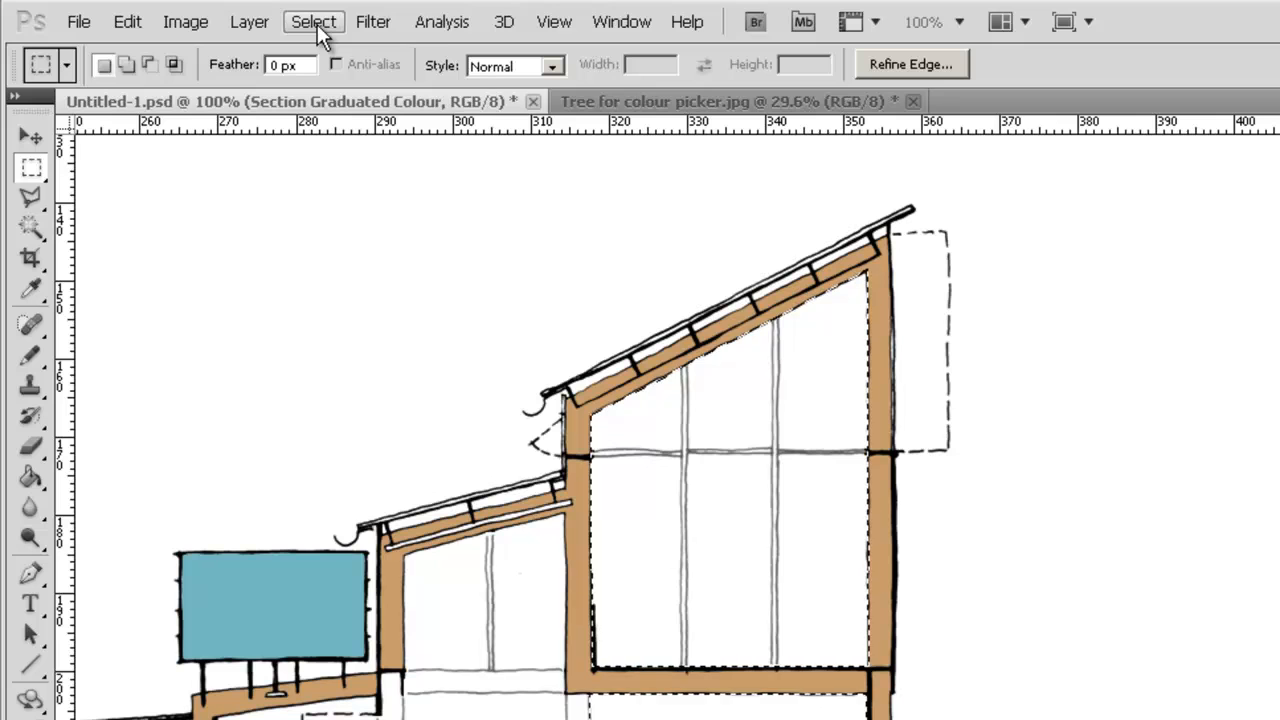
# Save the combined selection as a new channel named Section Background Fill
pyautogui.click(317, 24)
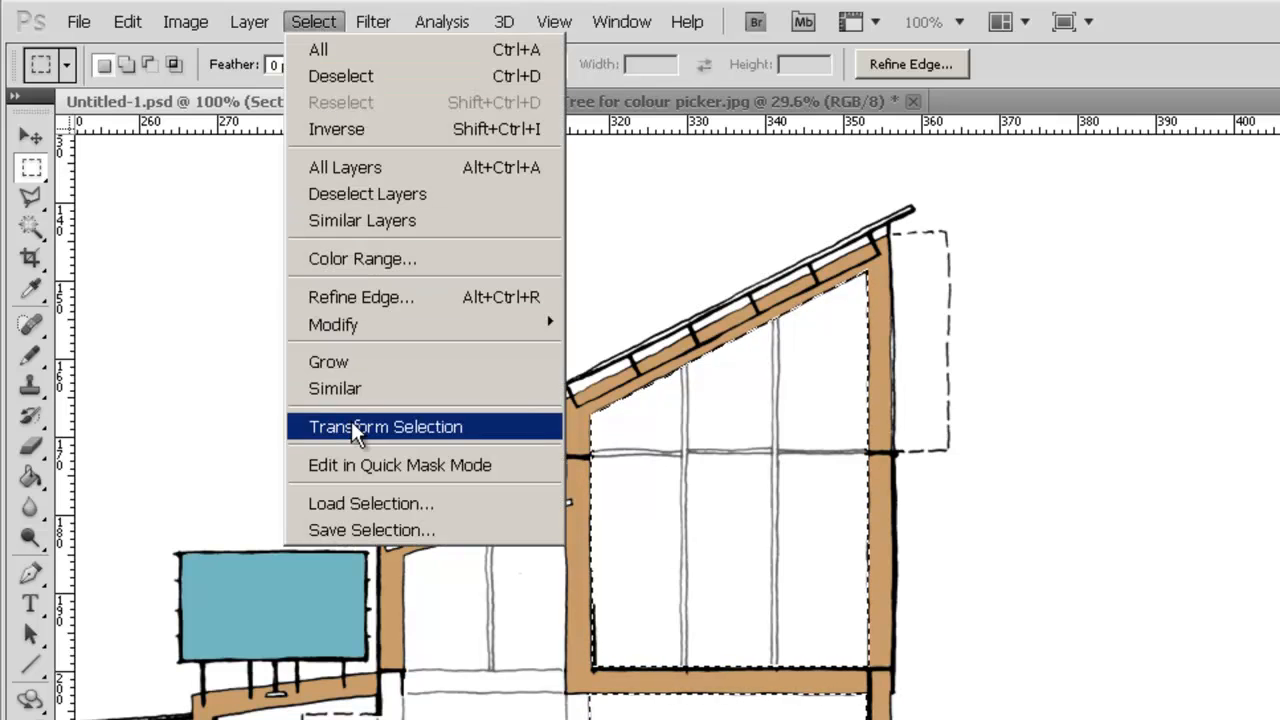
pyautogui.click(393, 534)
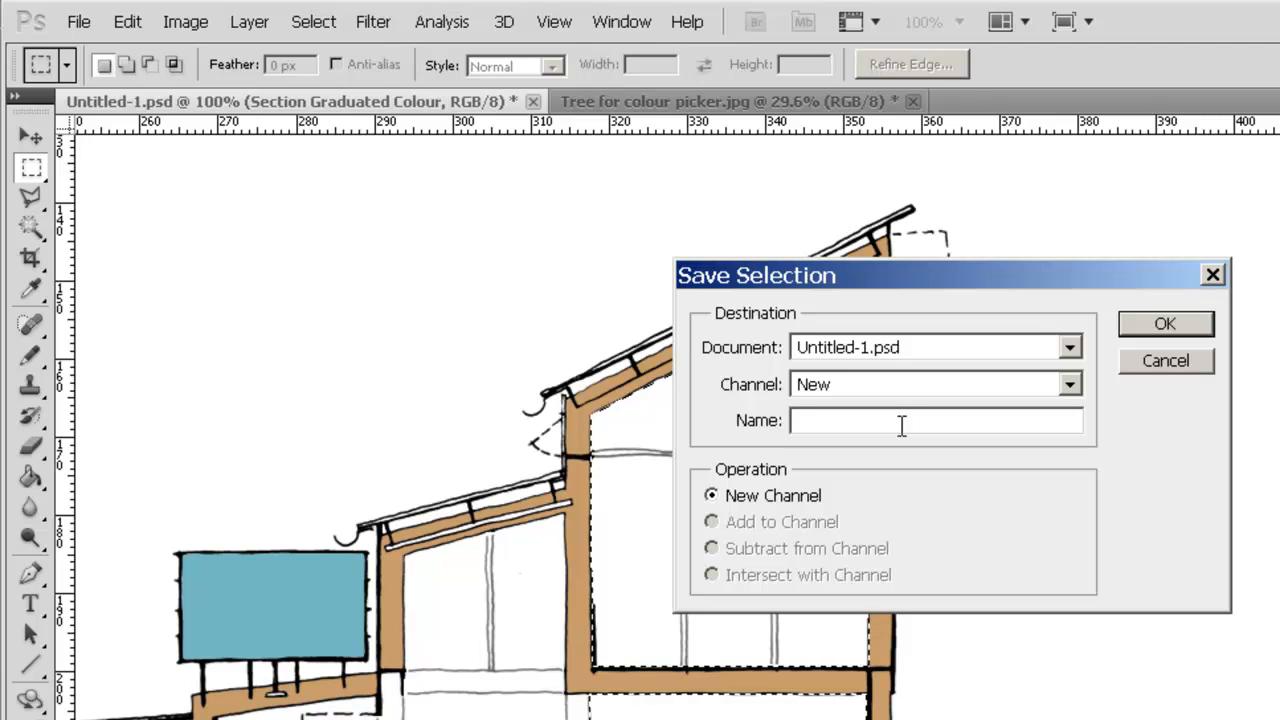
pyautogui.write('Sect')
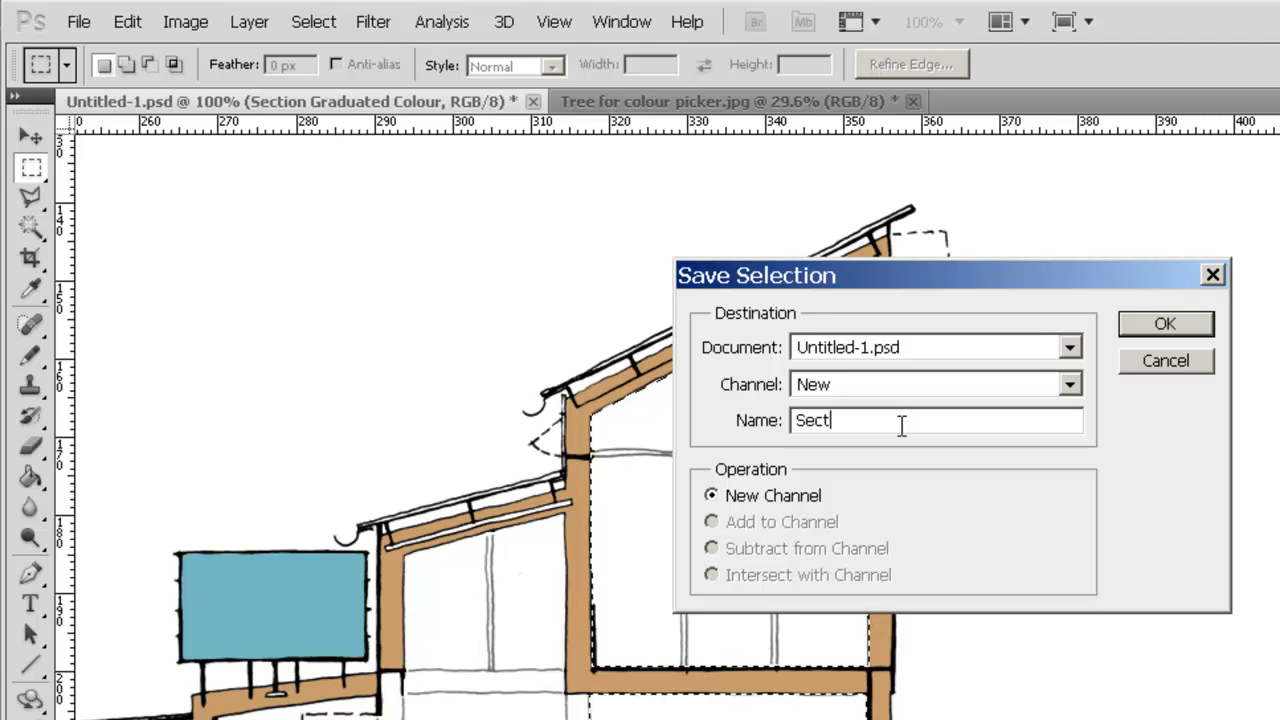
pyautogui.write('ion Back')
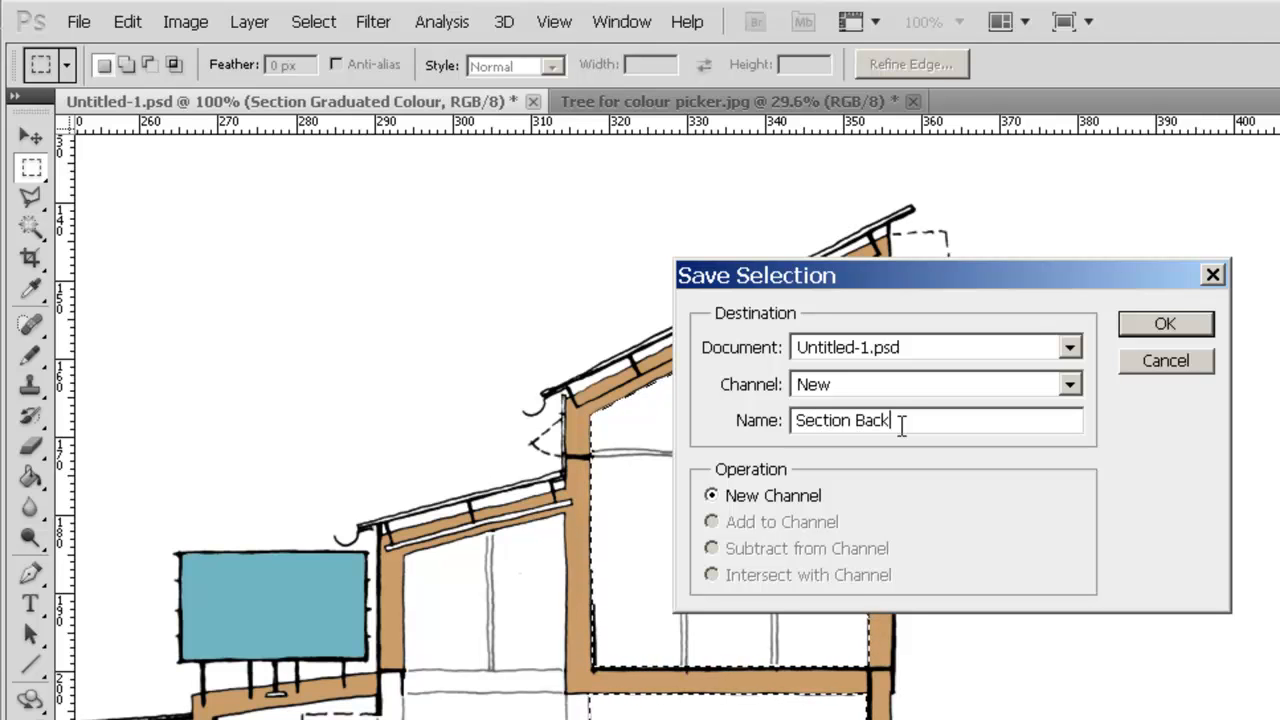
pyautogui.write('ground Fill')
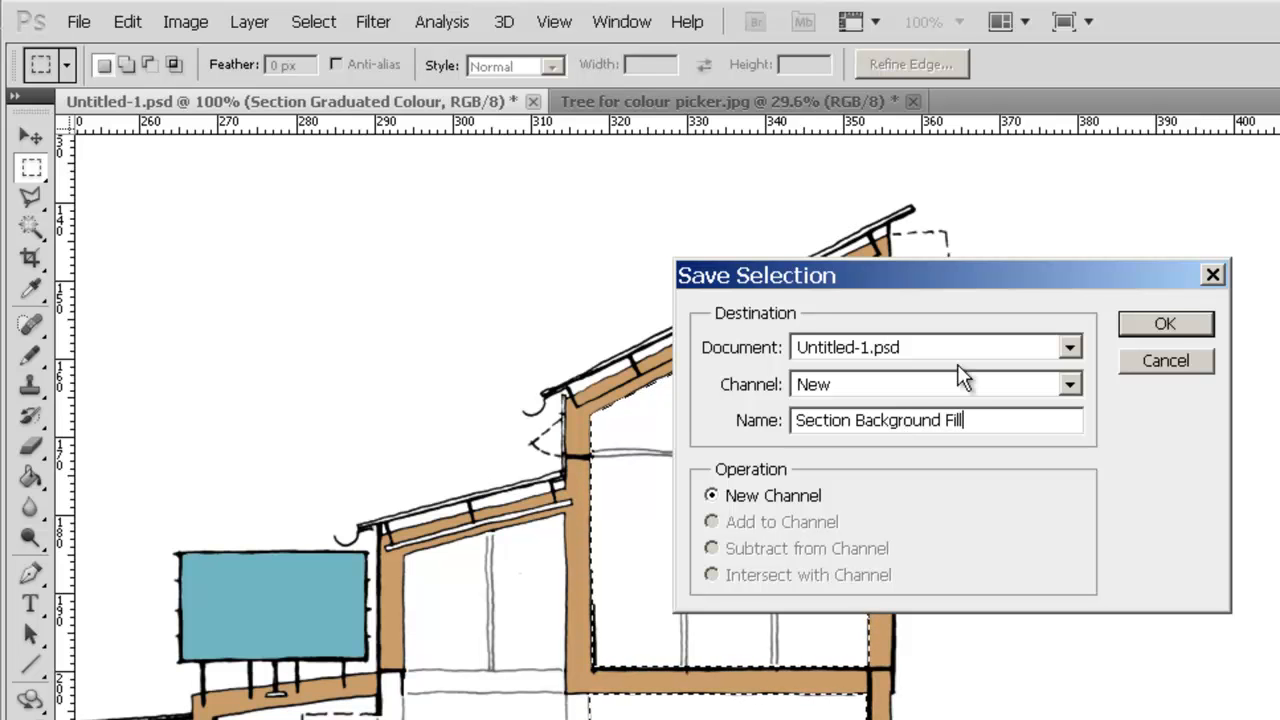
pyautogui.click(1160, 322)
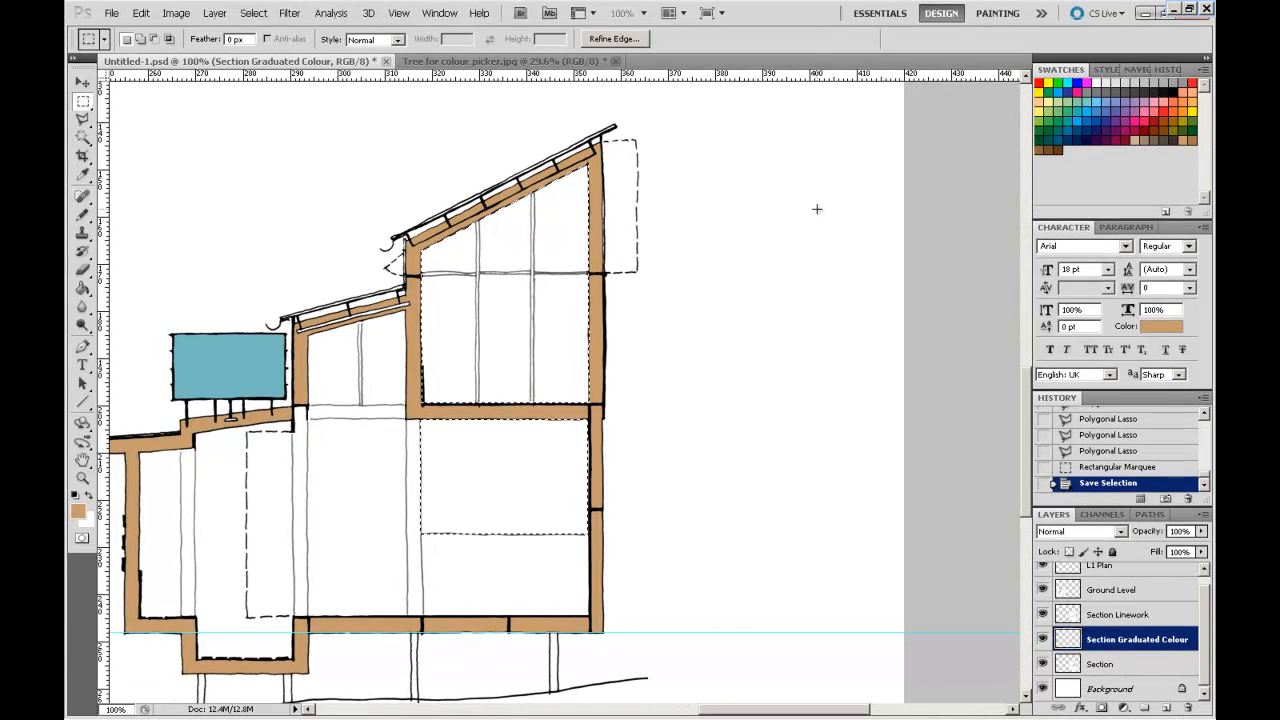
# Clear the current selection and load the saved Section Background Fill channel as a new selection
pyautogui.hotkey('ctrl', 'd')
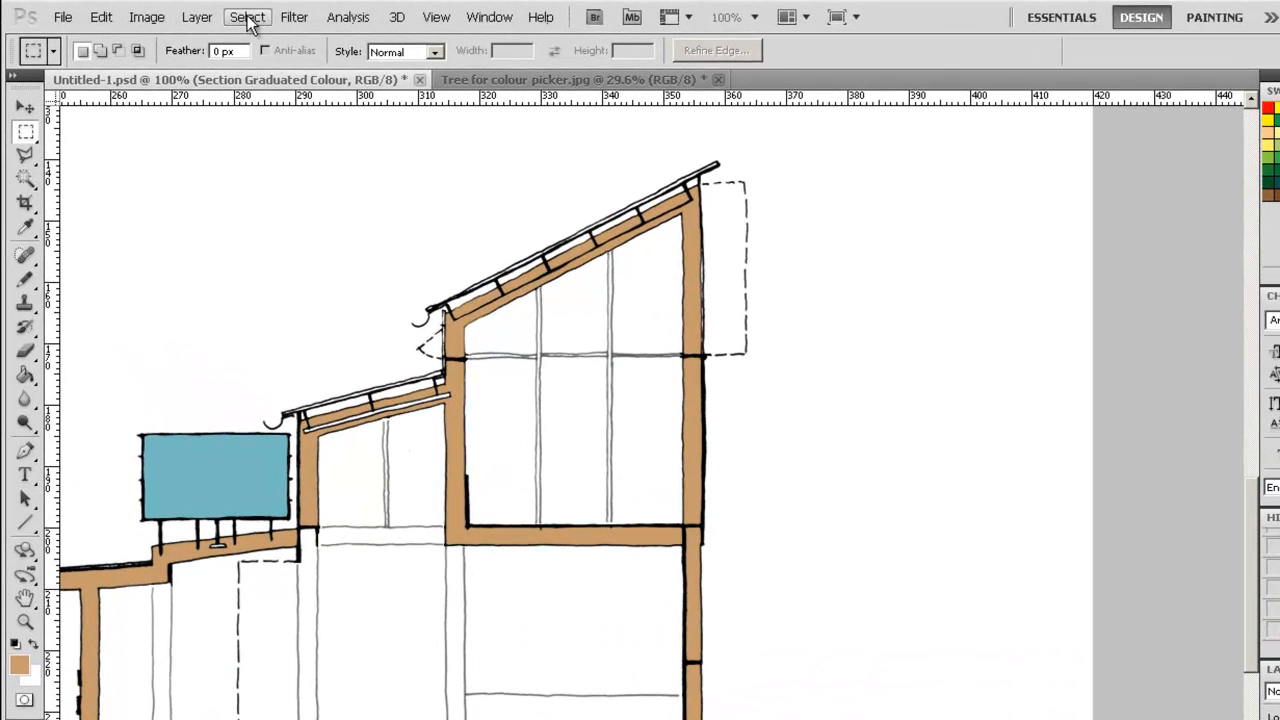
pyautogui.click(247, 18)
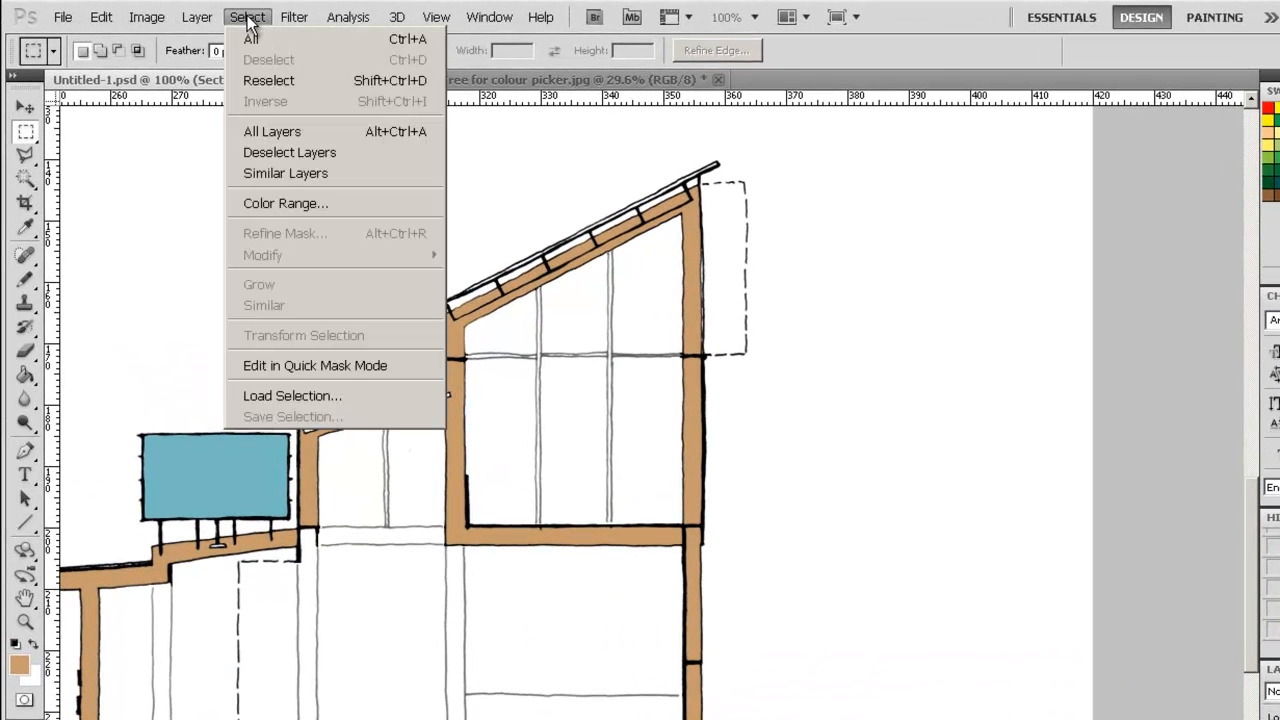
pyautogui.click(279, 395)
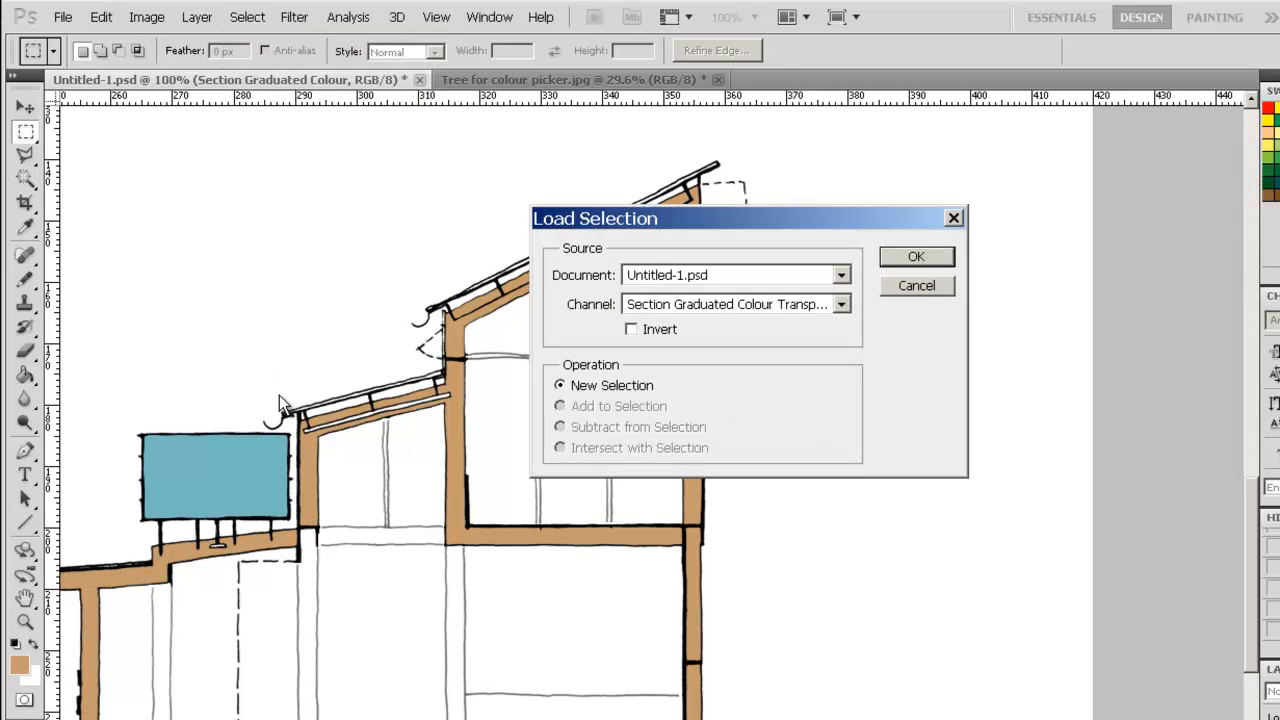
pyautogui.click(720, 308)
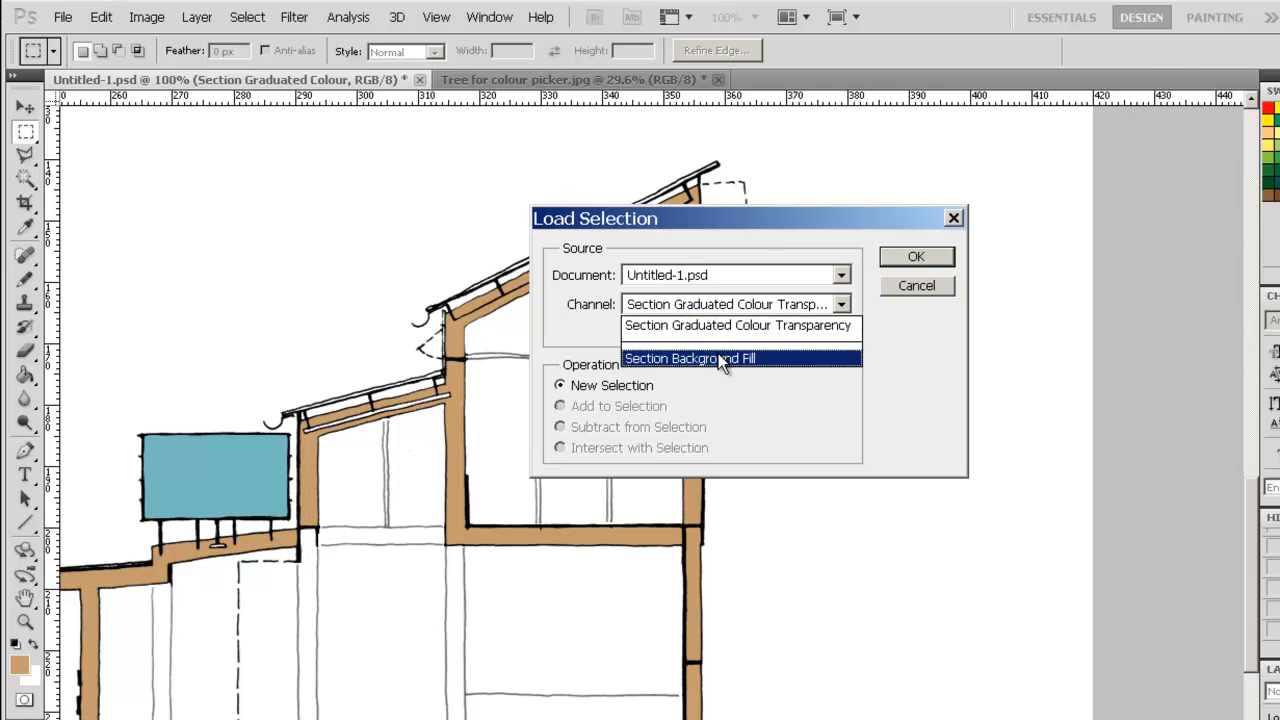
pyautogui.click(665, 360)
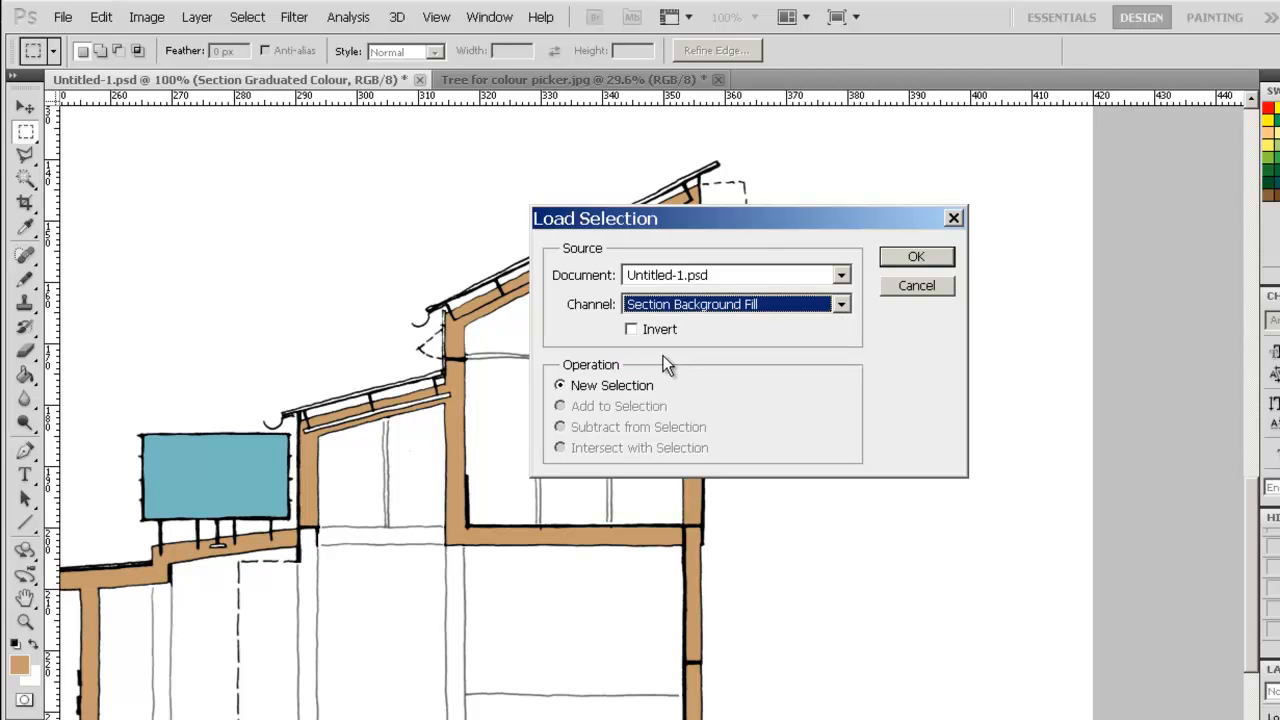
pyautogui.click(922, 258)
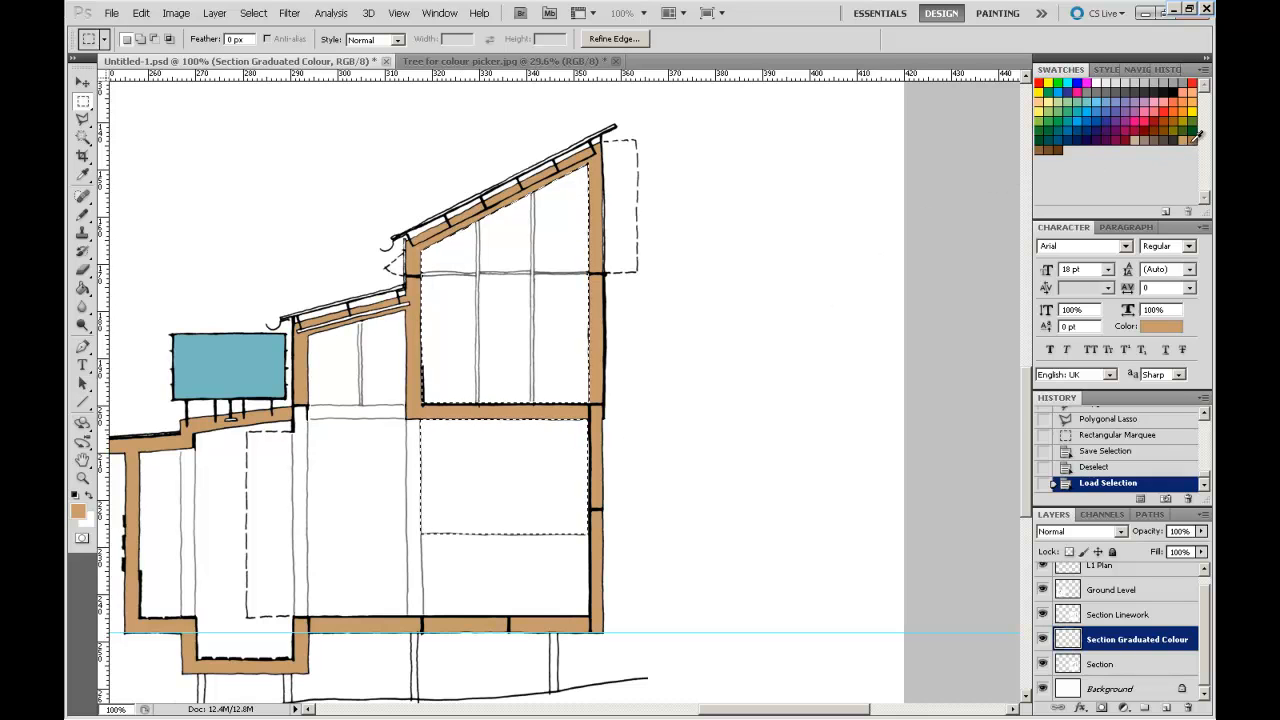
# Choose the light beige swatch as the foreground colour and ready the Gradient tool, trying Reverse off and leaving it enabled
pyautogui.click(1135, 137)
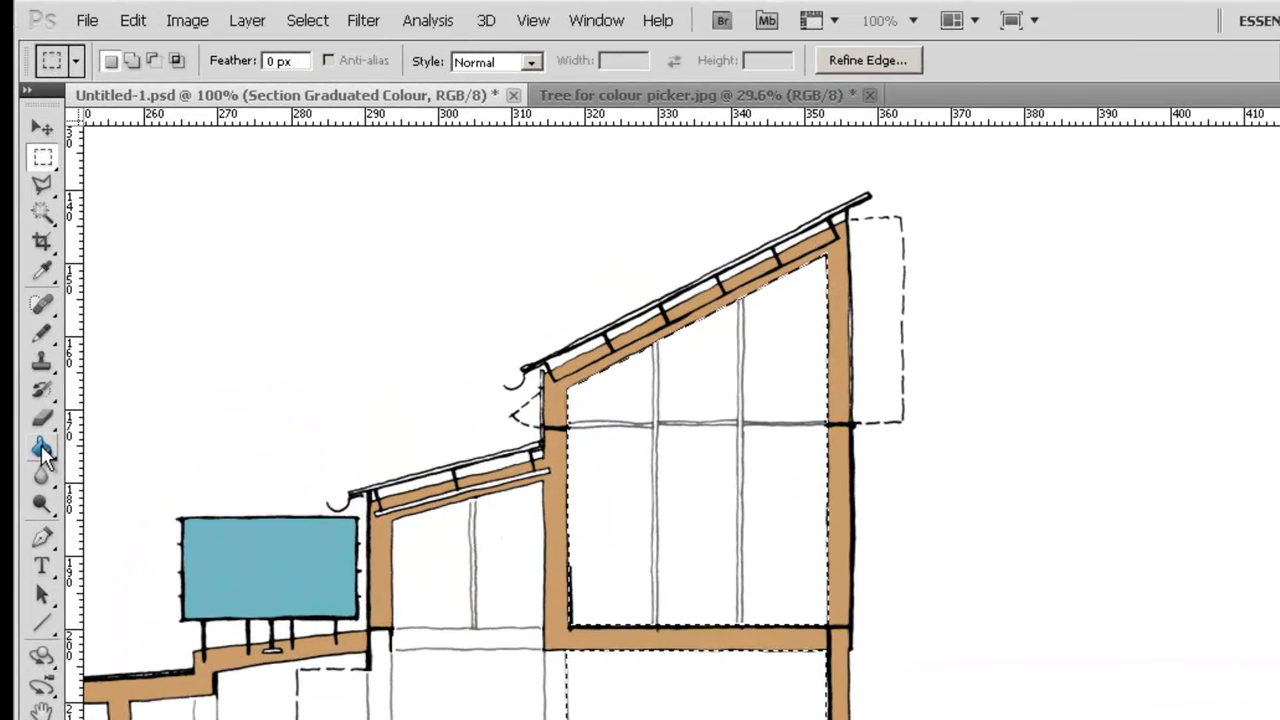
pyautogui.click(40, 465)
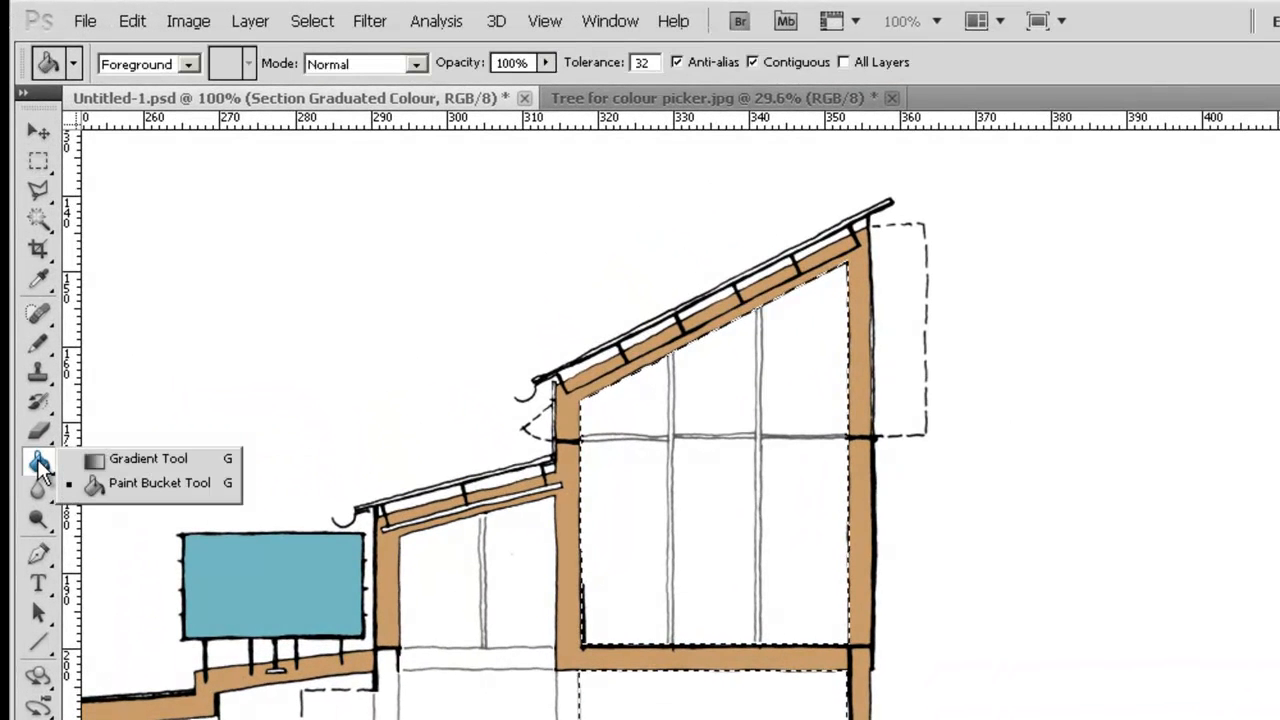
pyautogui.click(127, 460)
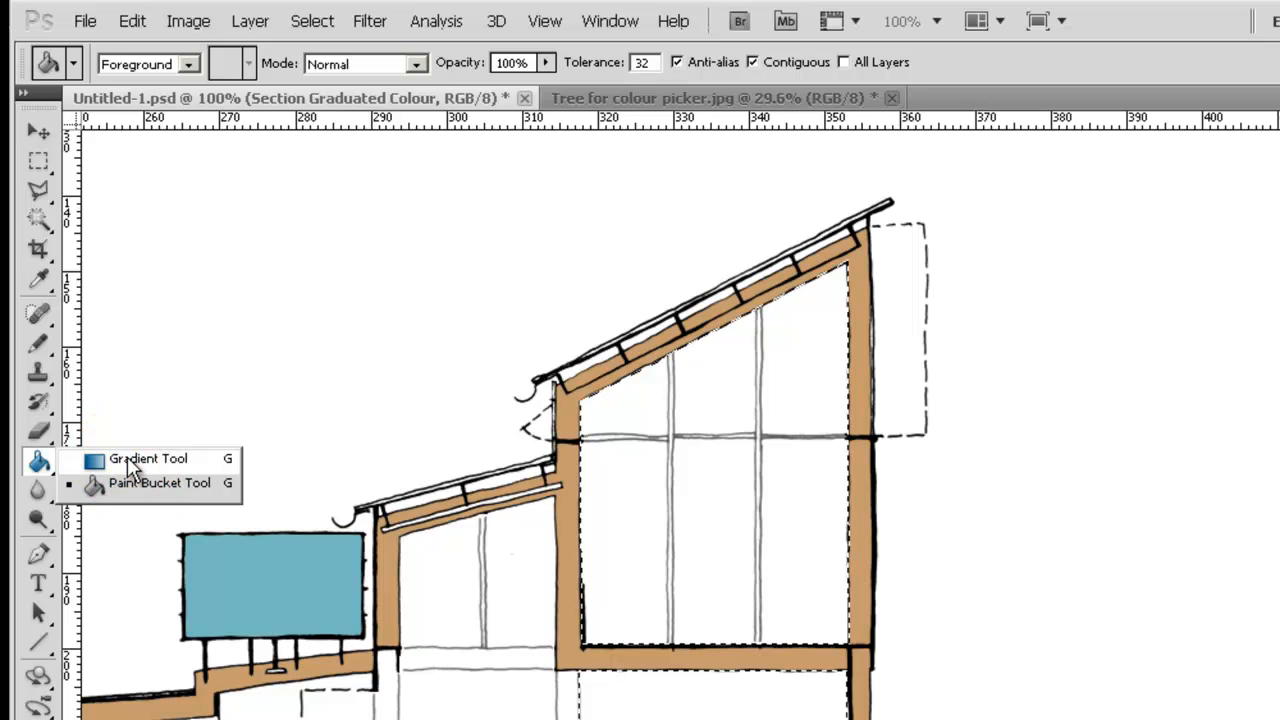
pyautogui.click(127, 458)
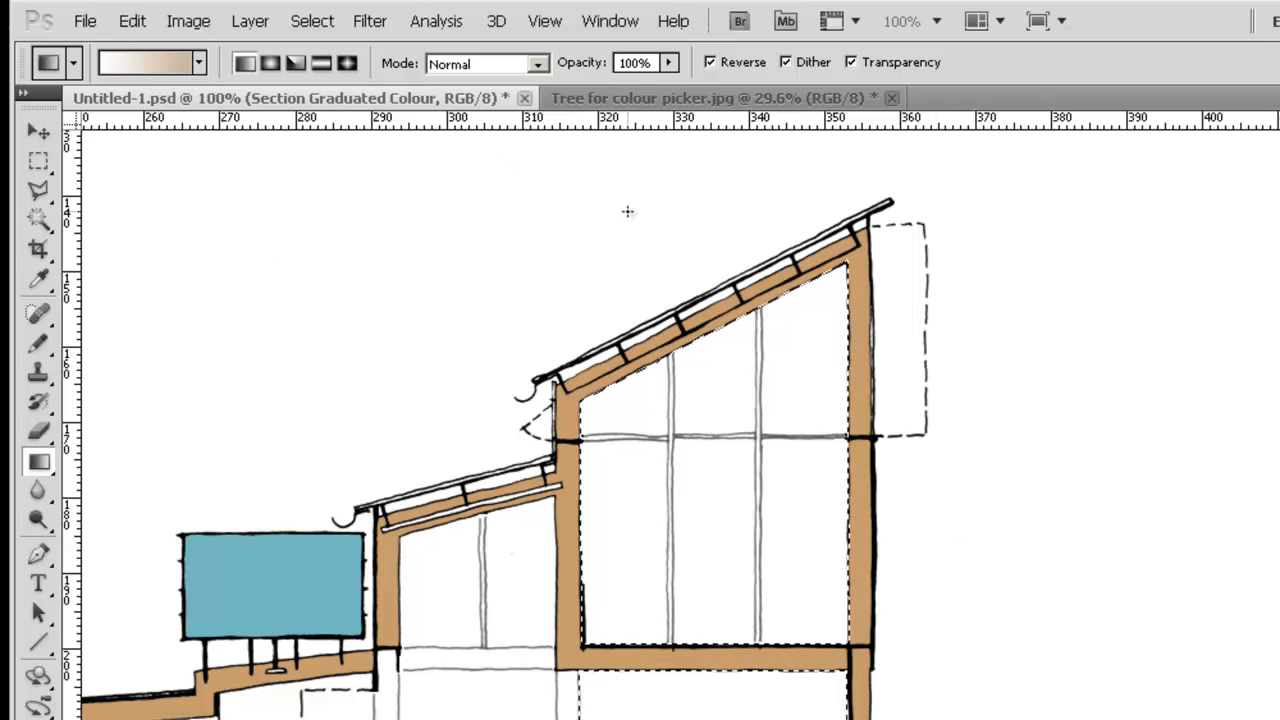
pyautogui.click(711, 62)
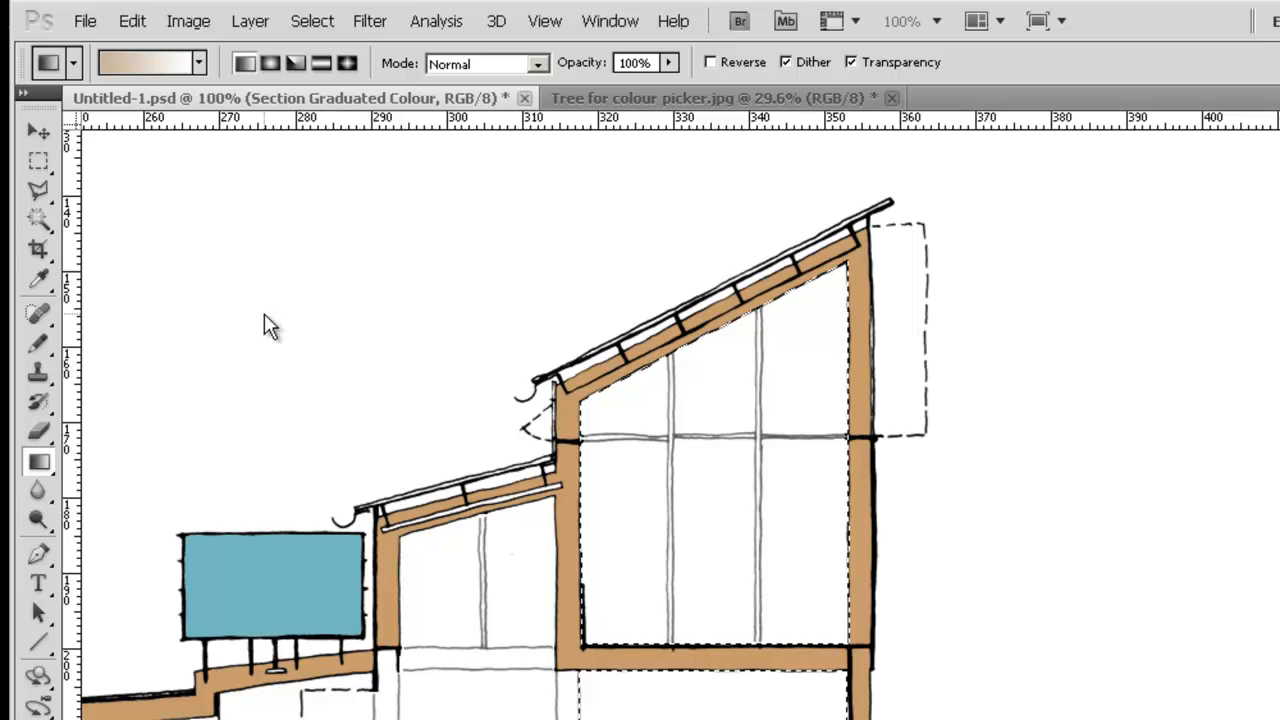
pyautogui.click(711, 62)
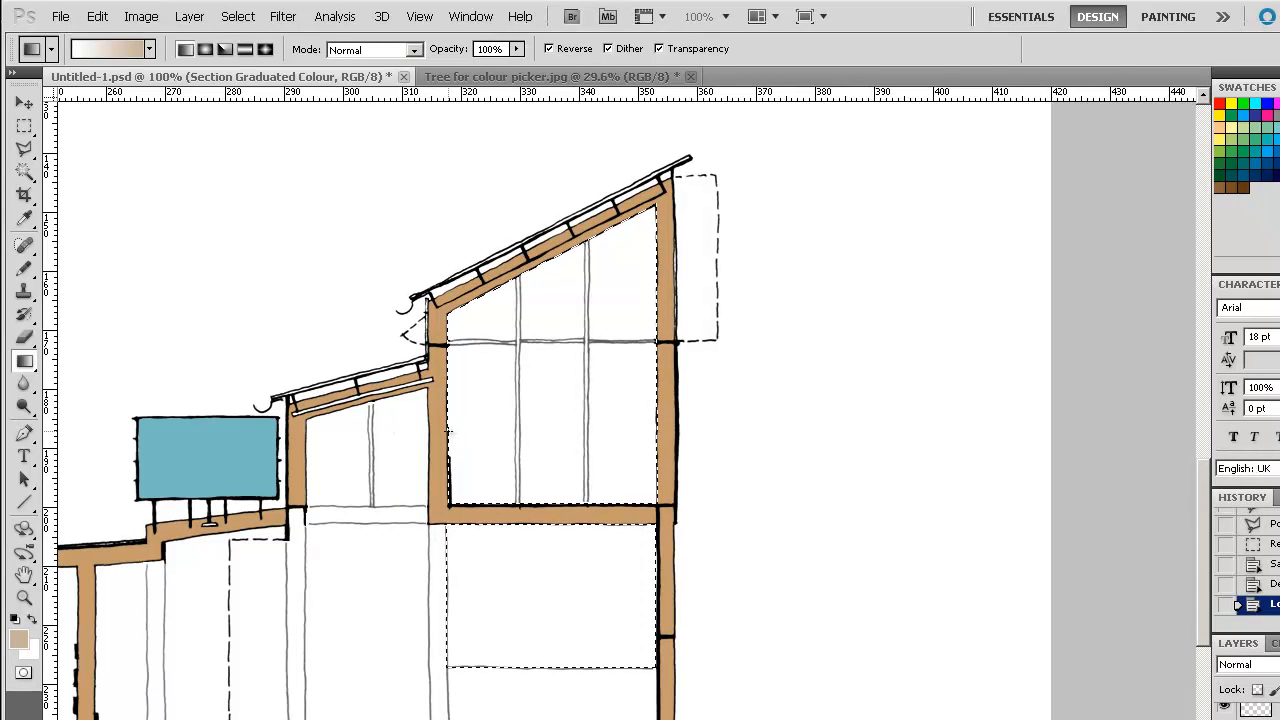
# Try a short and a longer horizontal white-to-beige gradient across the selected room areas, undoing the first, and clear the selection
pyautogui.moveTo(449, 432); pyautogui.dragTo(656, 432)
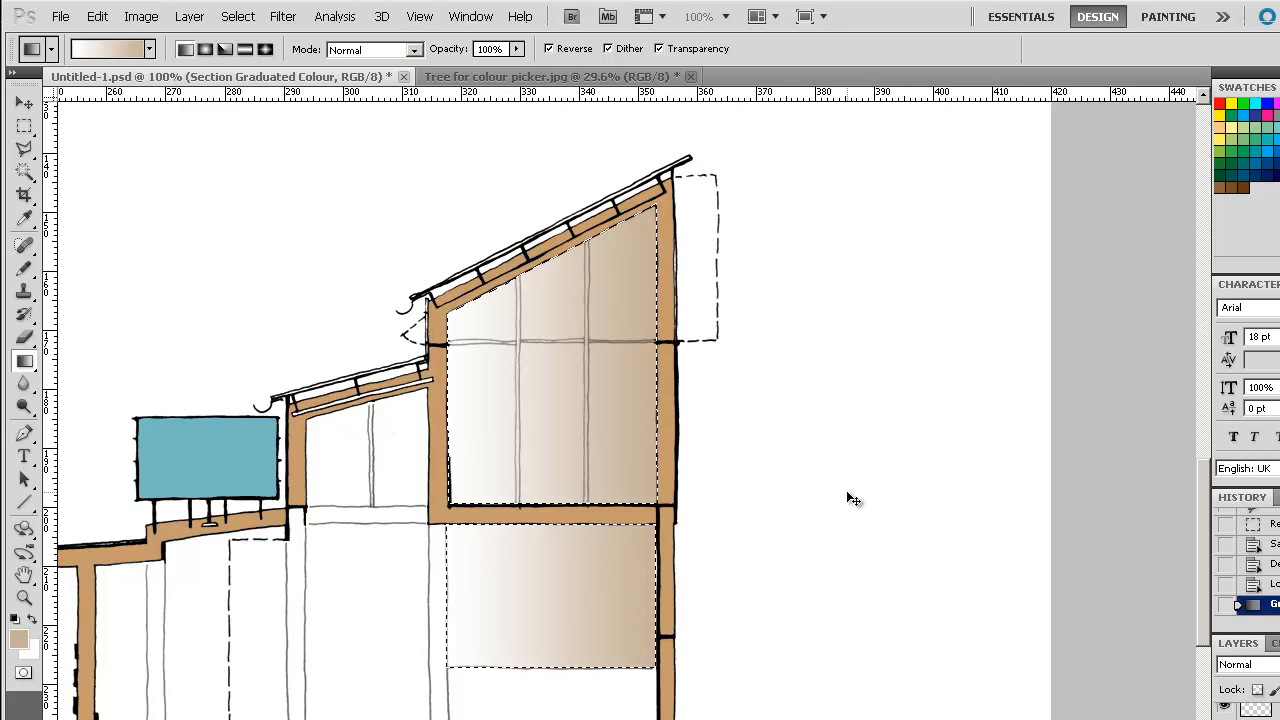
pyautogui.hotkey('ctrl', 'z')
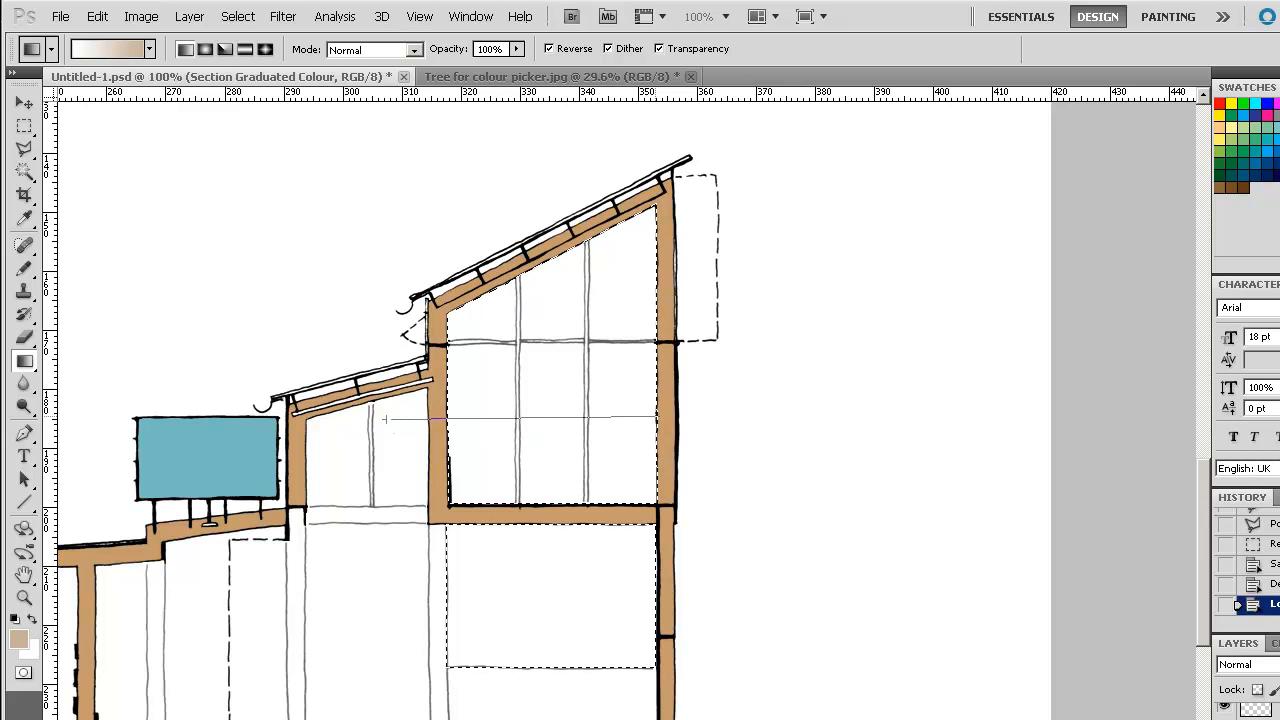
pyautogui.moveTo(384, 419); pyautogui.dragTo(384, 419)
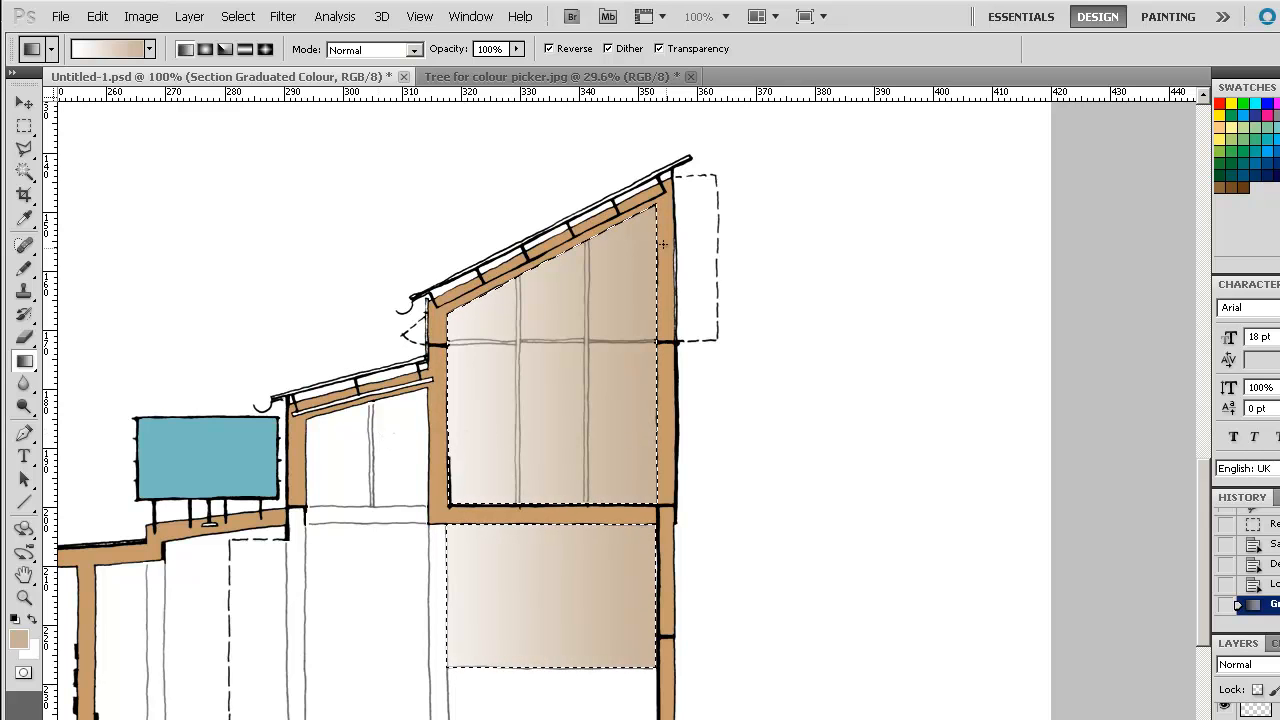
pyautogui.hotkey('ctrl', 'd')
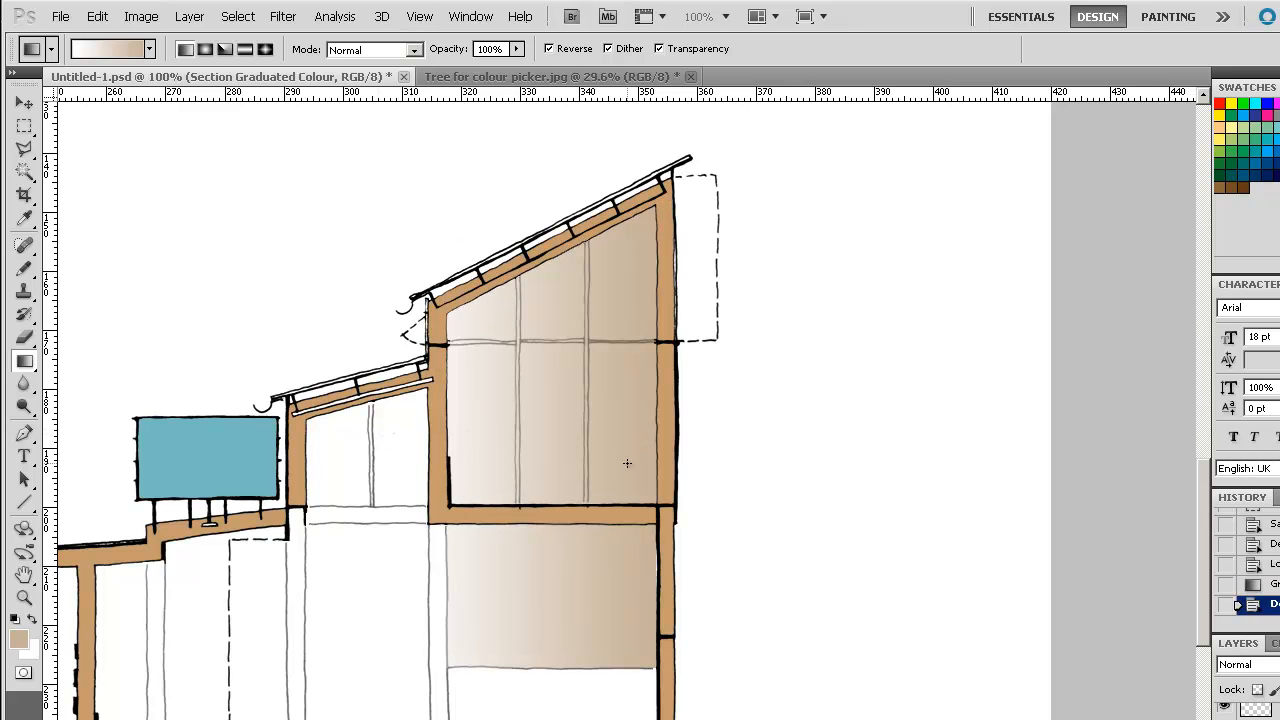
# Try a horizontal gradient with nothing selected, and undo back to the loaded selection before any gradient was applied
pyautogui.moveTo(112, 418); pyautogui.dragTo(660, 411)
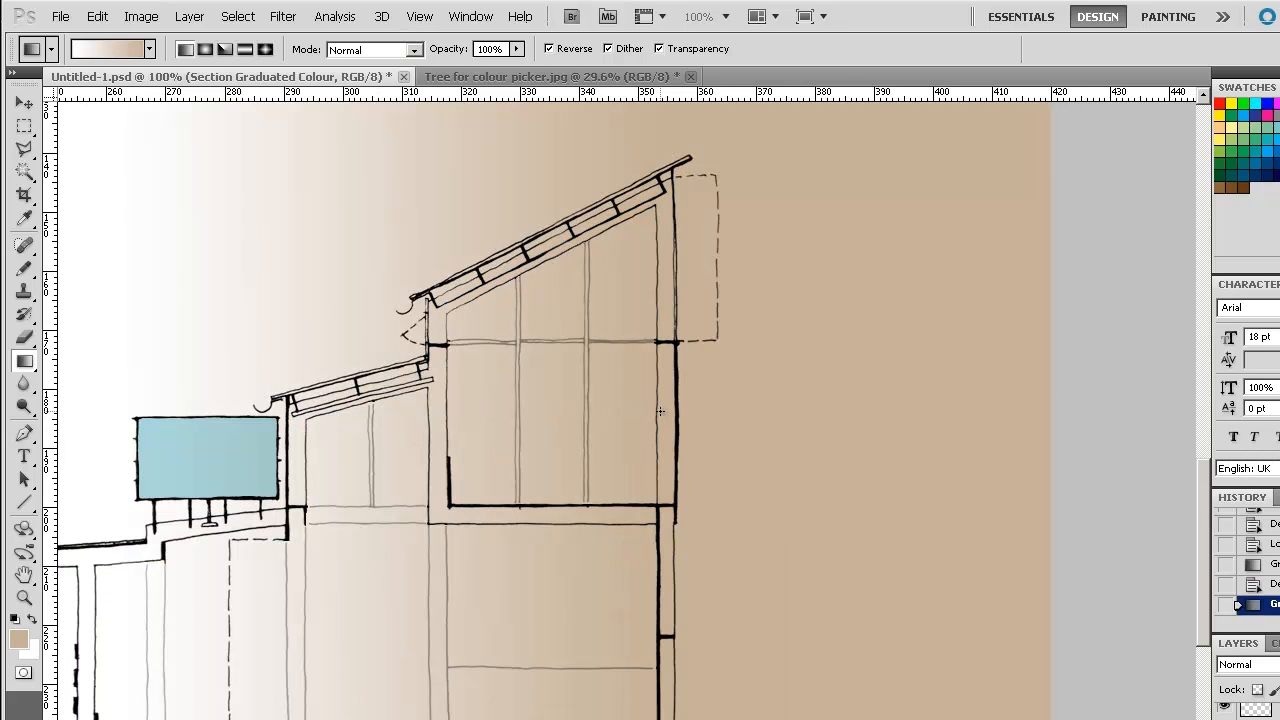
pyautogui.hotkey('ctrl', 'z')
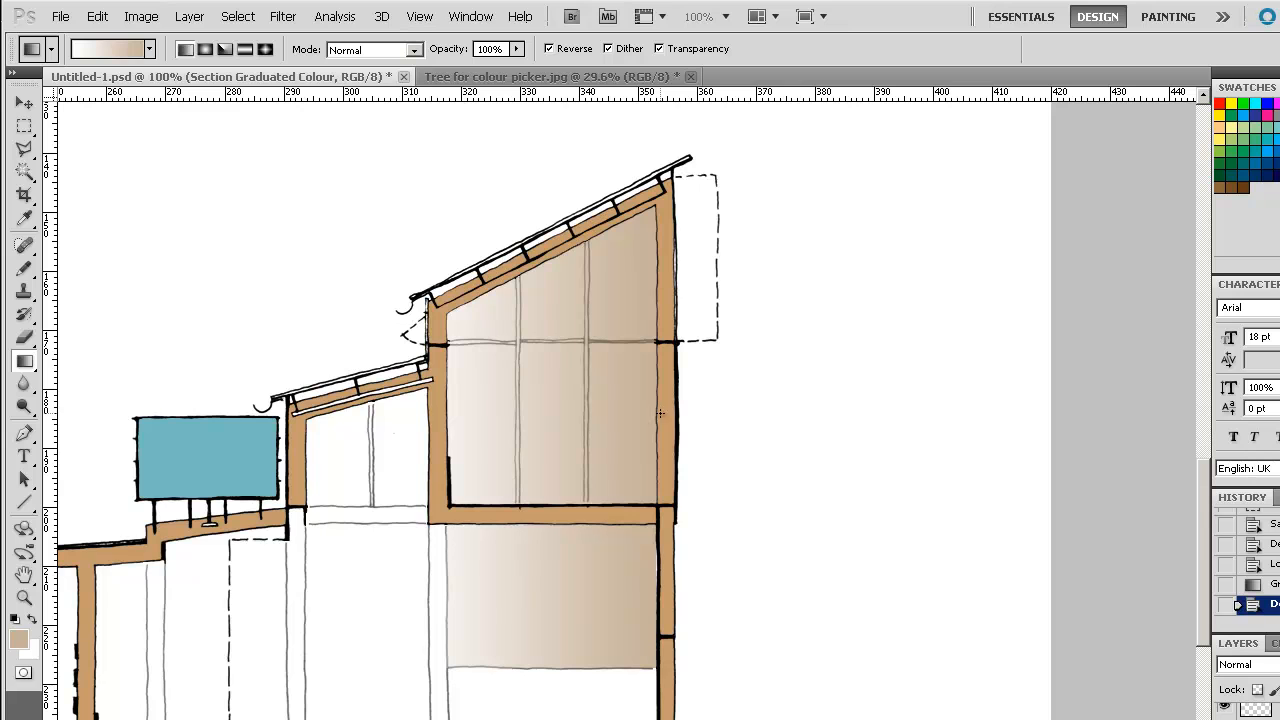
pyautogui.hotkey('ctrl', 'z')
pyautogui.hotkey('ctrl', 'z')
pyautogui.hotkey('ctrl', 'z')
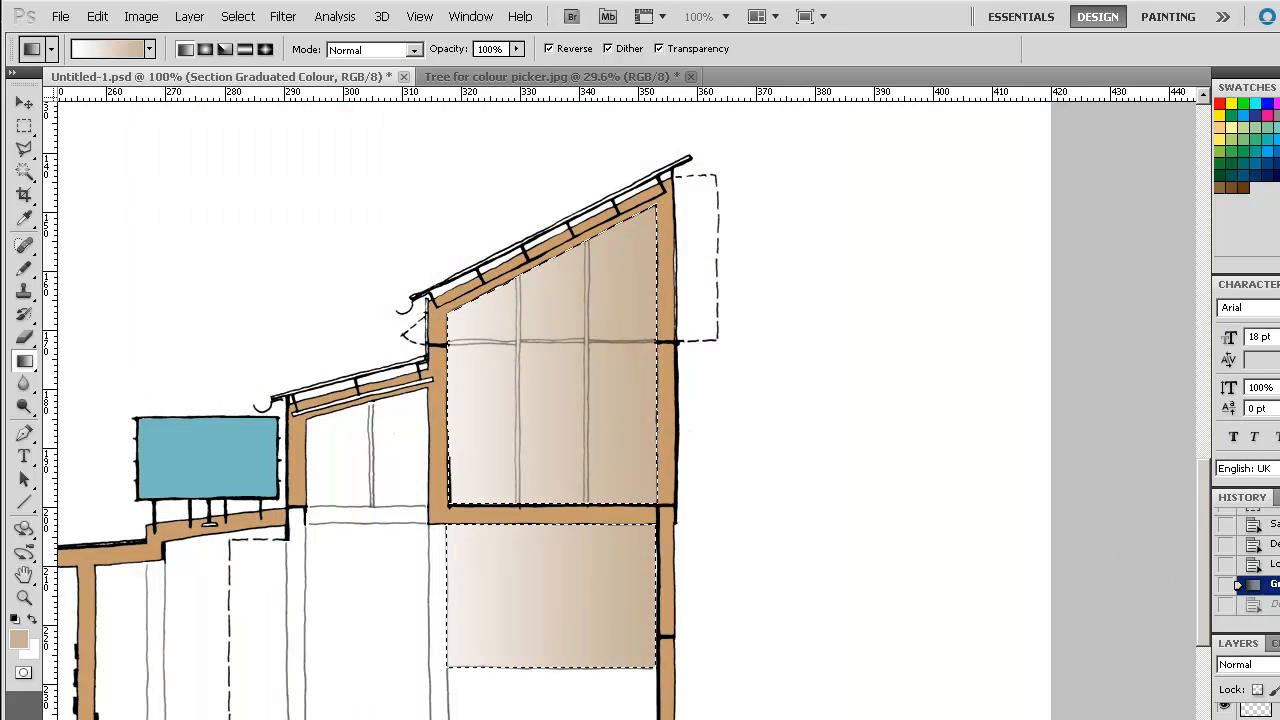
pyautogui.hotkey('ctrl', 'z')
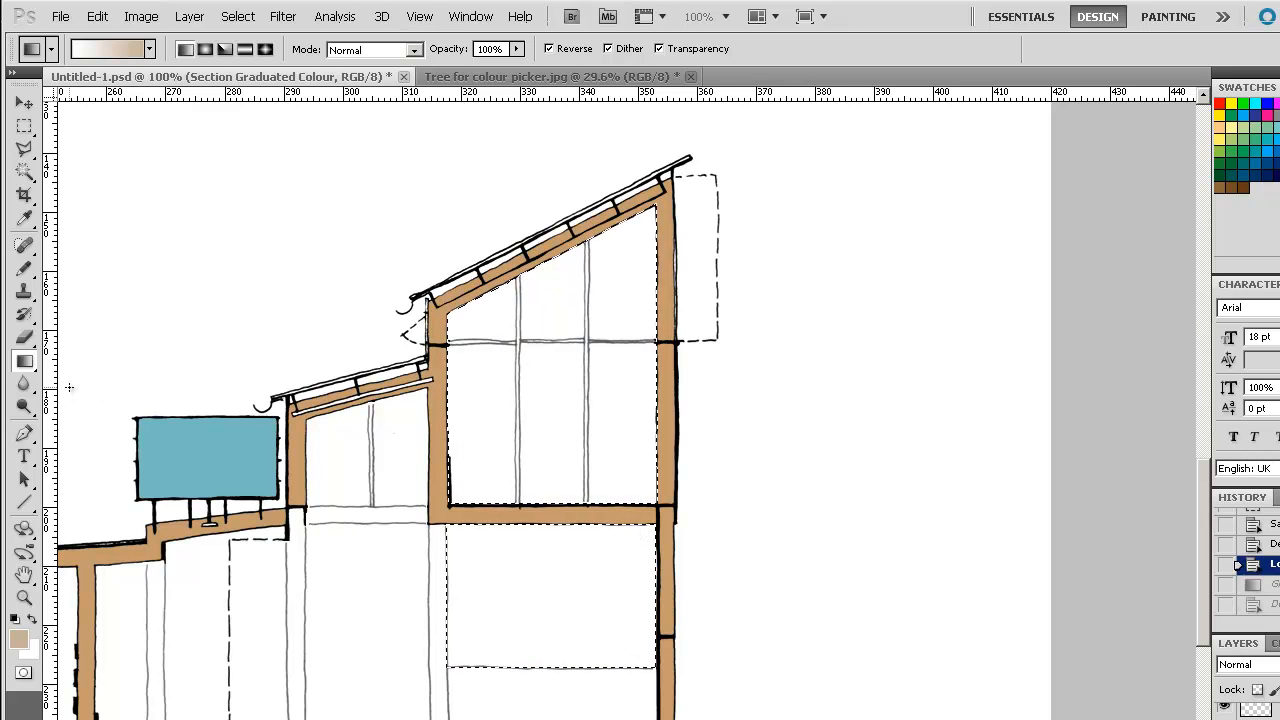
# Fill the selected upper room and the area beneath its floor with a horizontal gradient, darkening to beige at the outer wall
pyautogui.moveTo(68, 386); pyautogui.dragTo(655, 387)
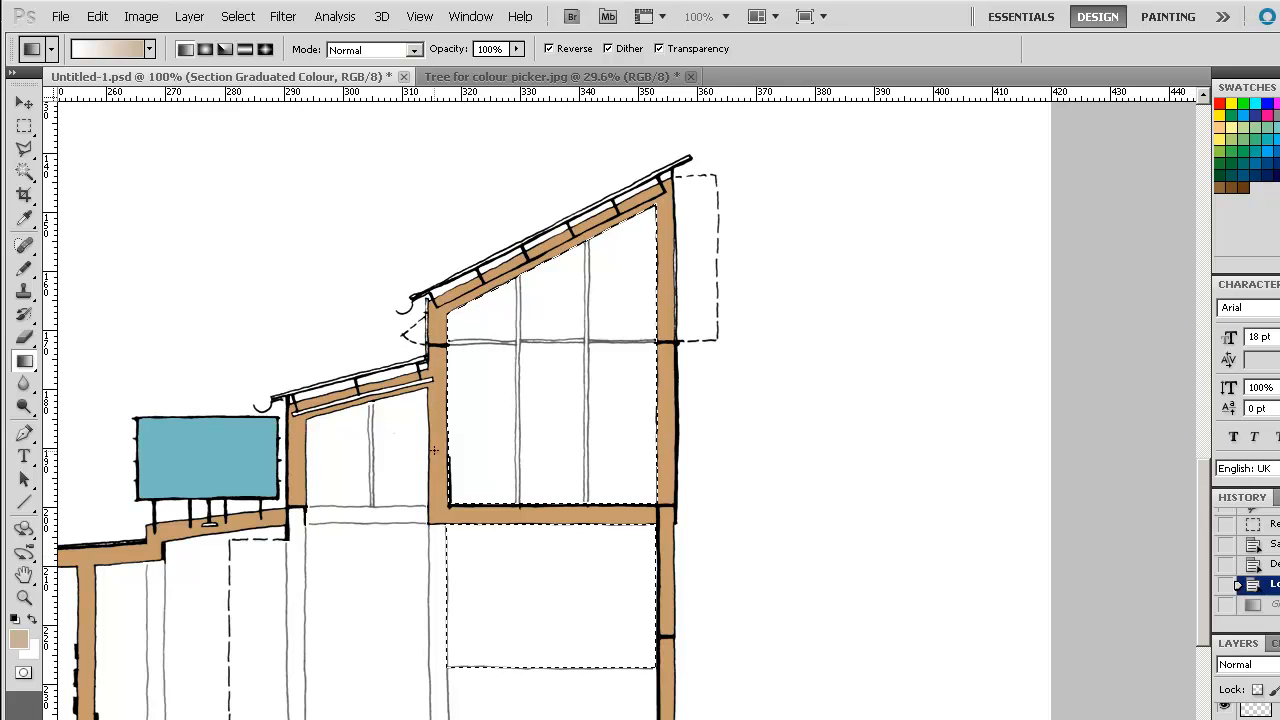
pyautogui.moveTo(650, 433); pyautogui.dragTo(653, 433)
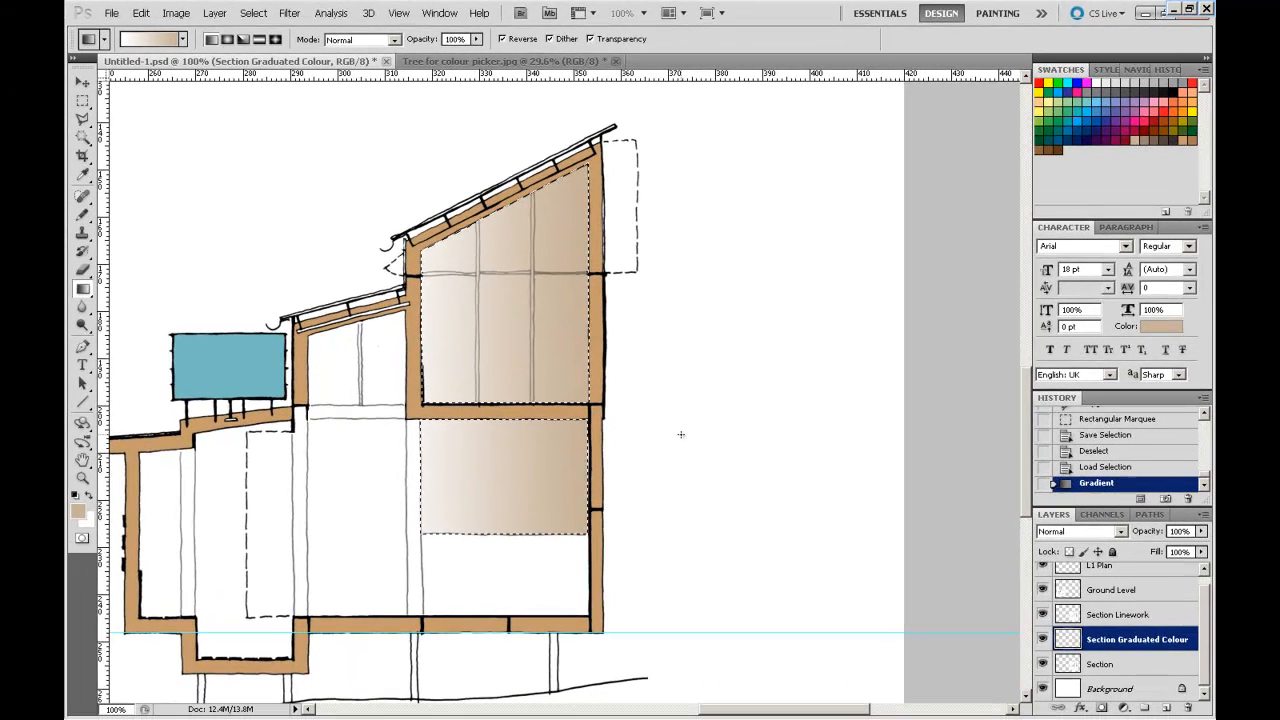
# Select the Section Linework layer and briefly hide and reshow it to check the lines over the gradient
pyautogui.click(1137, 617)
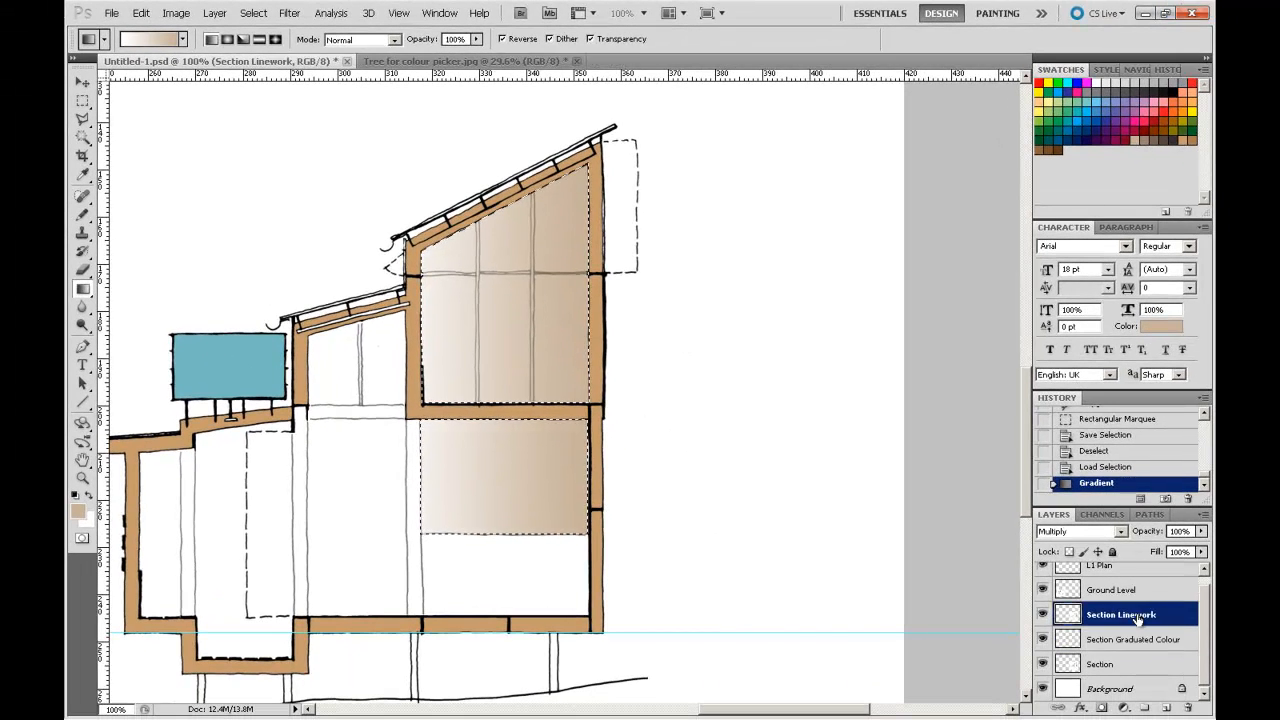
pyautogui.click(1043, 615)
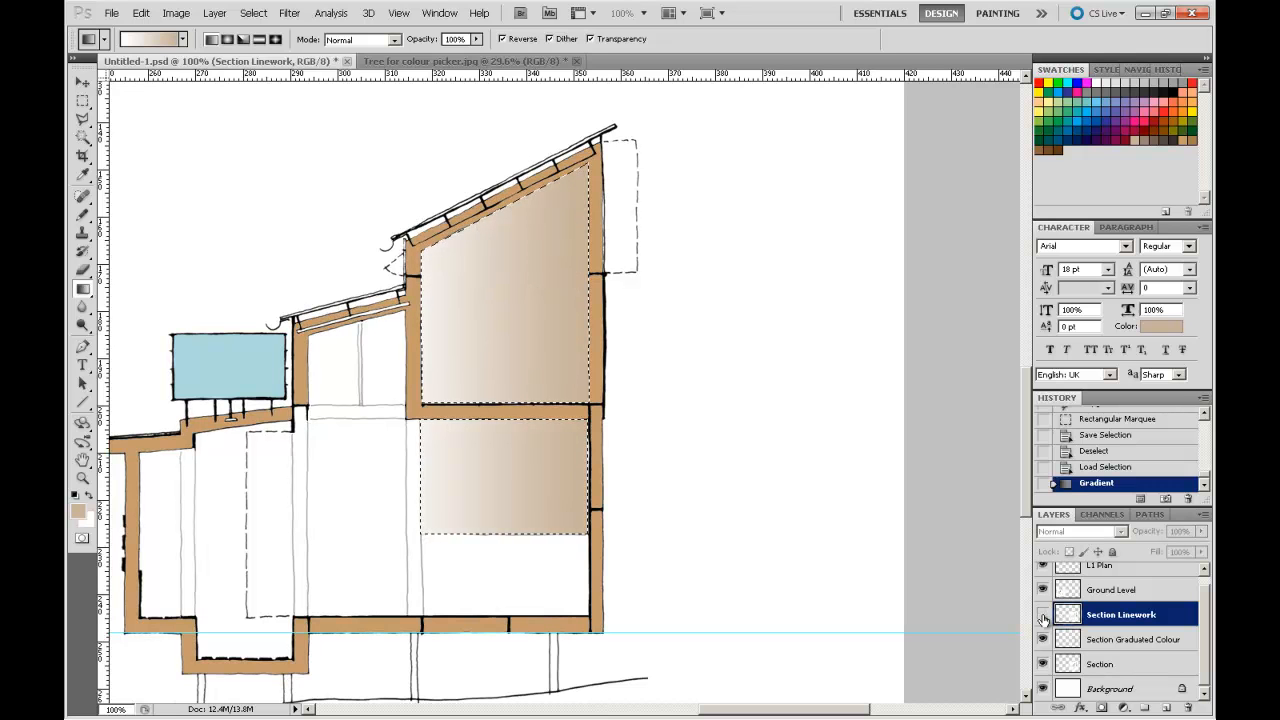
pyautogui.click(1043, 615)
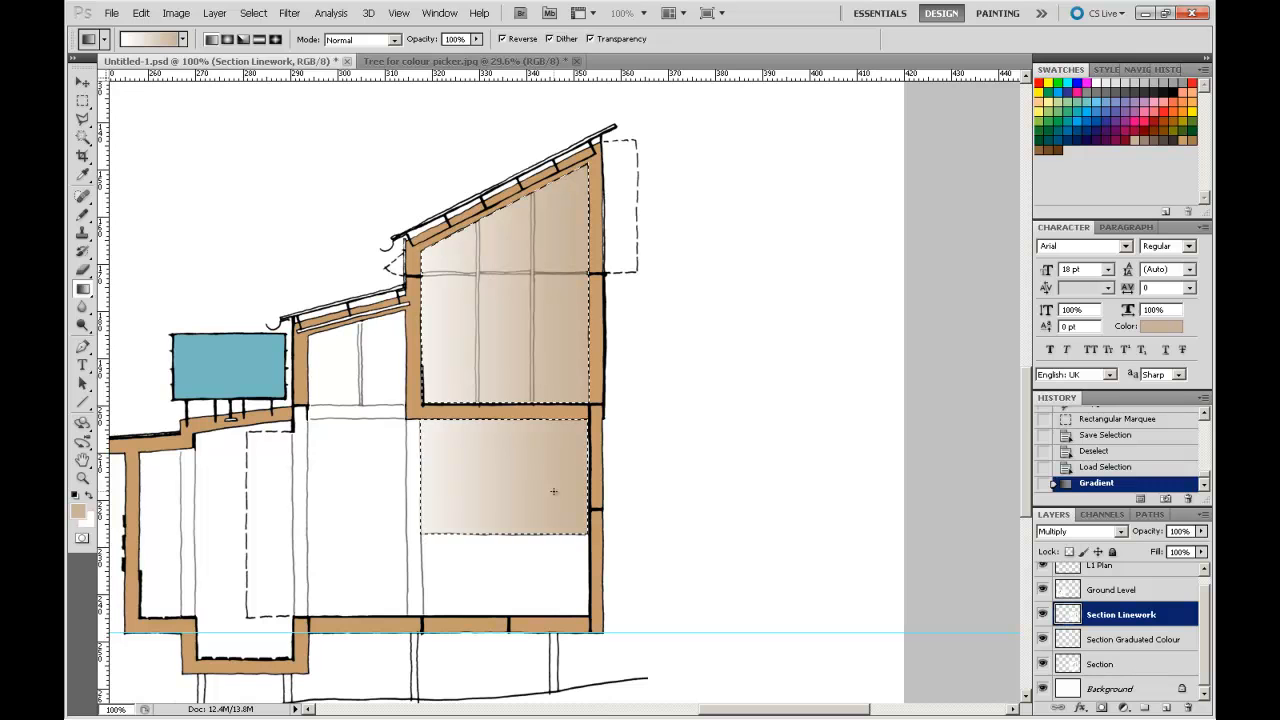
# Clear the selection around the gradient-filled room areas
pyautogui.hotkey('ctrl', 'd')
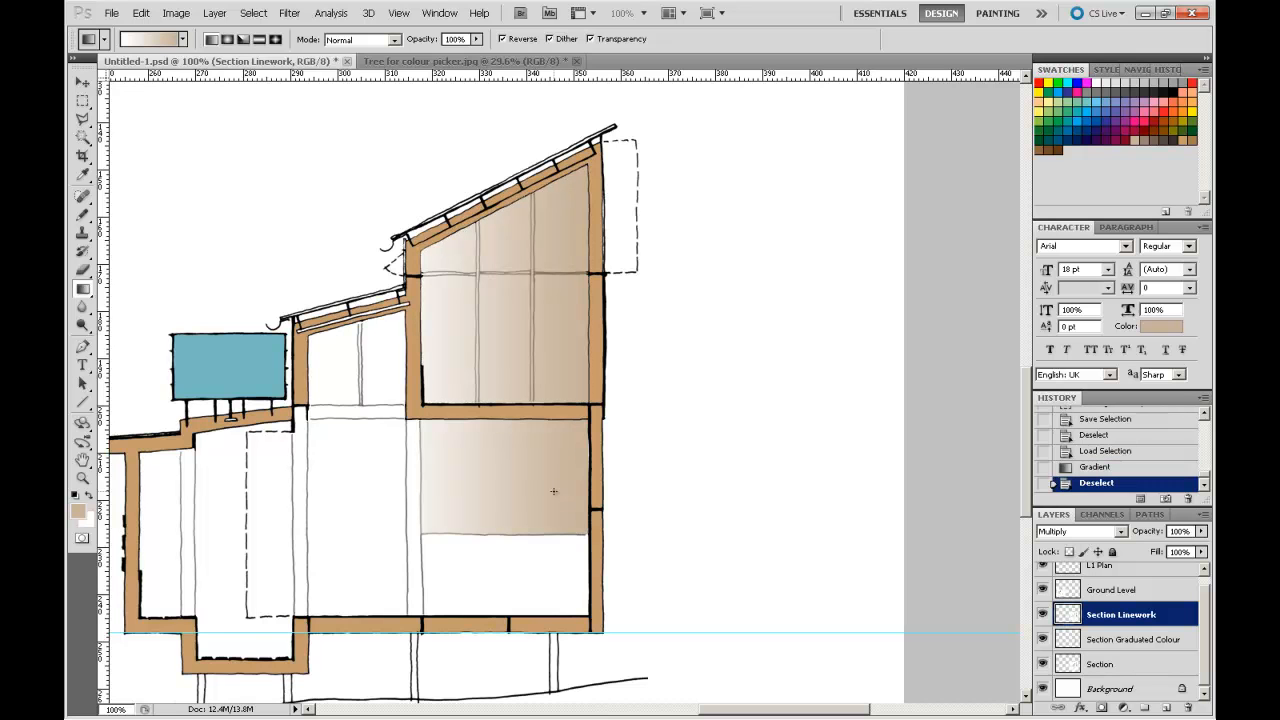
pyautogui.hotkey('ctrl', '-')
pyautogui.hotkey('ctrl', '-')
pyautogui.hotkey('ctrl', '-')
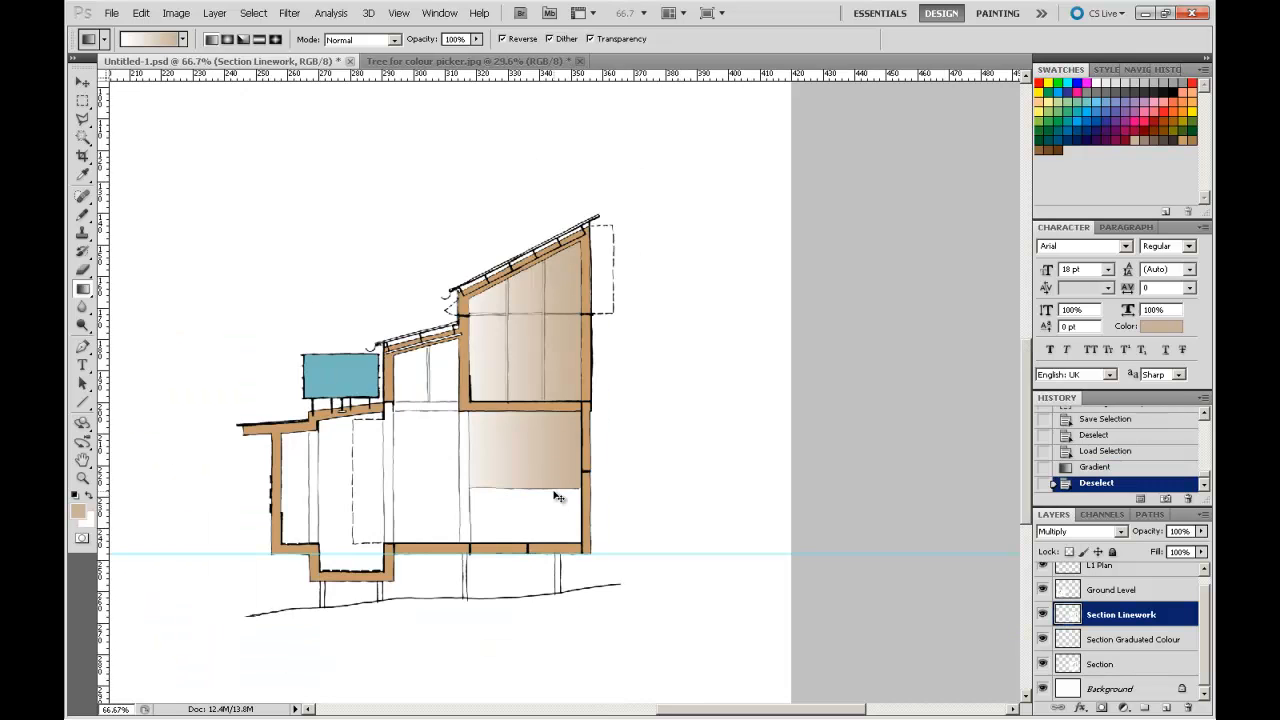